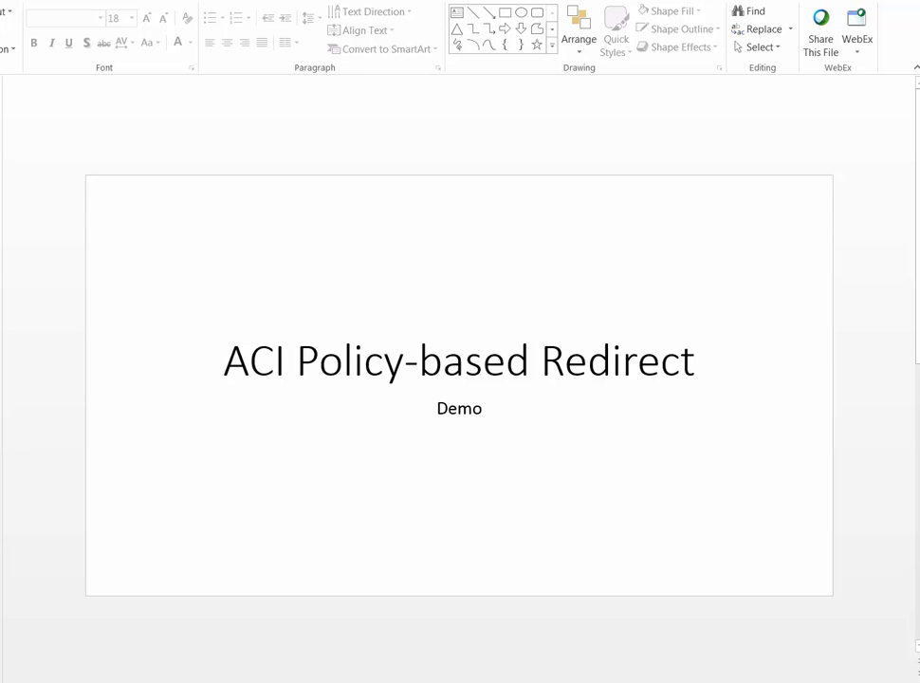
Advance PowerPoint to the Topology slide showing subnets 172.16.1.0/24 and 172.16.2.0/24
{"action": "key", "text": "Page_Down"}
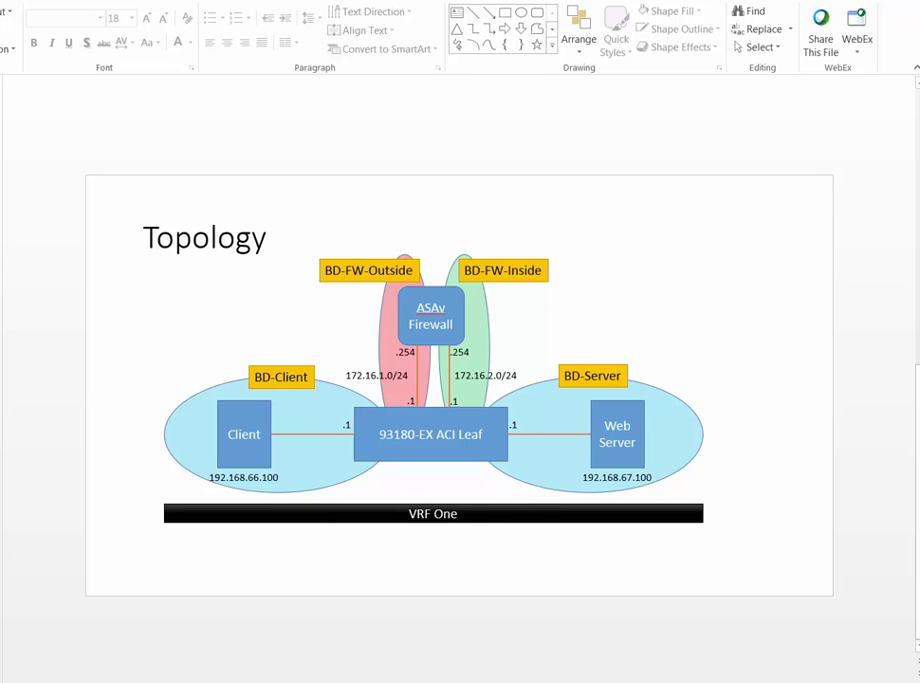
Switch to the APIC web interface and add tenant PBR-Test with VRF Main
{"action": "key", "text": "alt+Tab"}
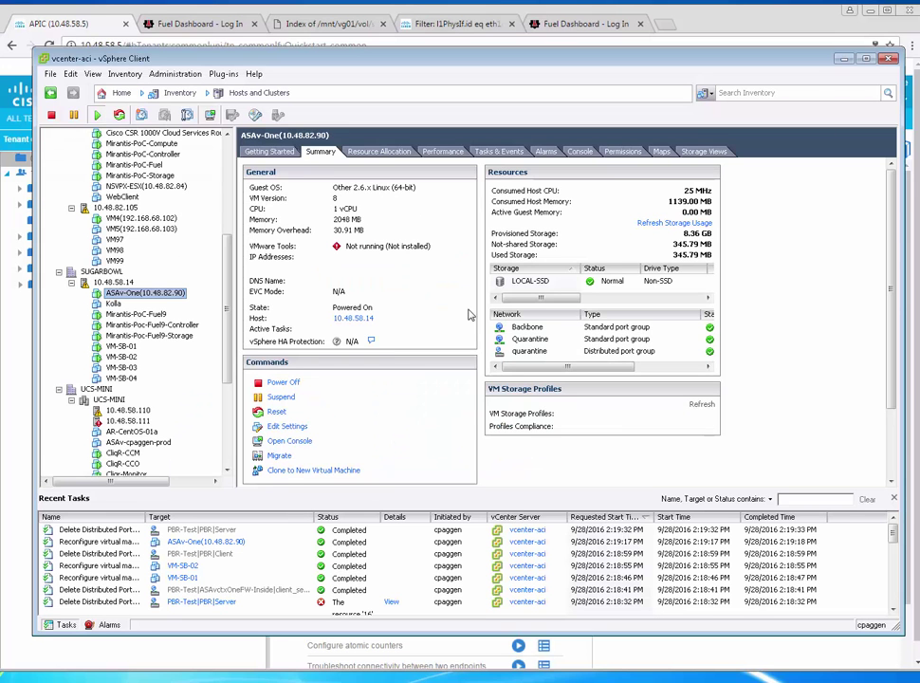
{"action": "left_click", "coordinate": [26, 379]}
{"action": "left_click", "coordinate": [91, 117]}
{"action": "type", "text": "PBR-Test"}
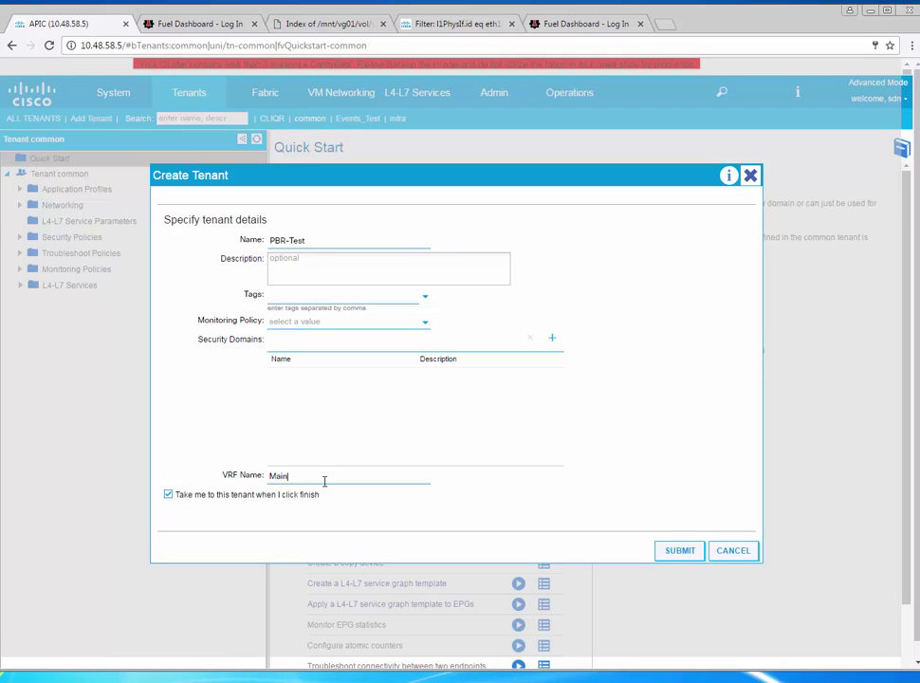
{"action": "left_click", "coordinate": [693, 550]}
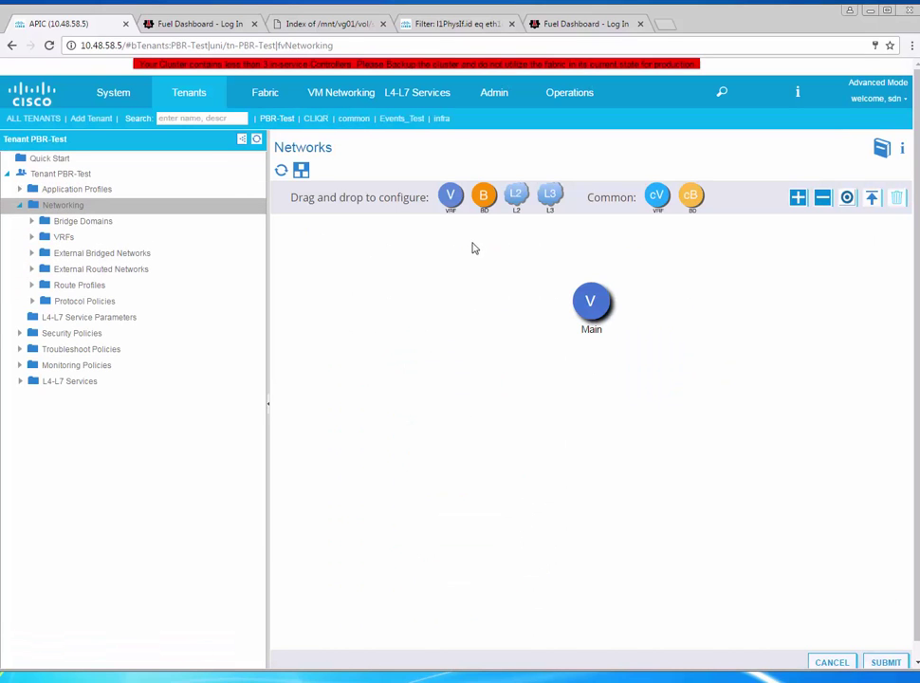
Add bridge domain Client to VRF Main with gateway subnet 192.168.66.1/24
{"action": "left_click_drag", "start_coordinate": [486, 197], "coordinate": [550, 323]}
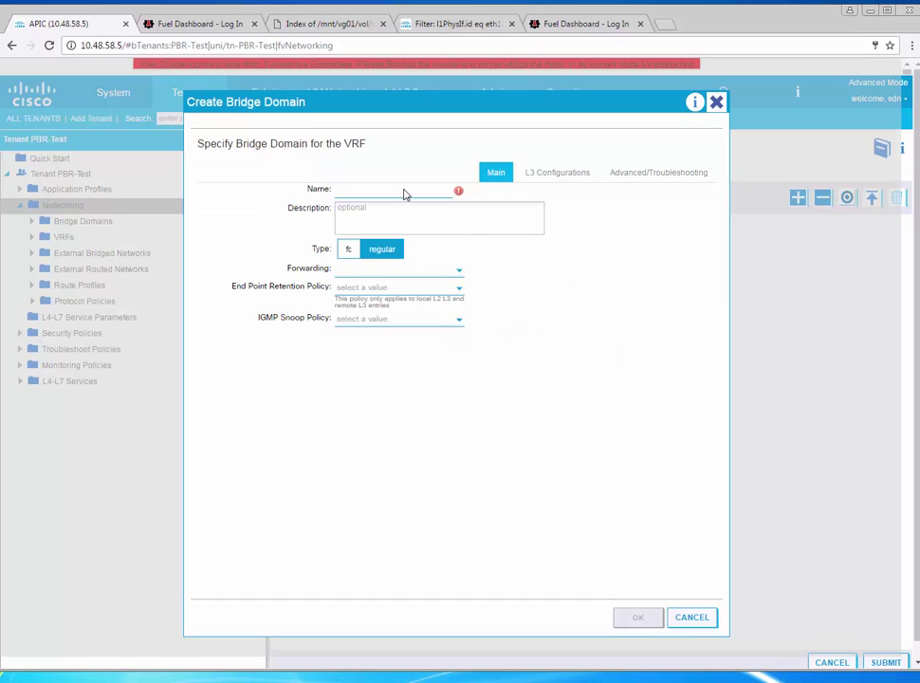
{"action": "type", "text": "Cleint"}
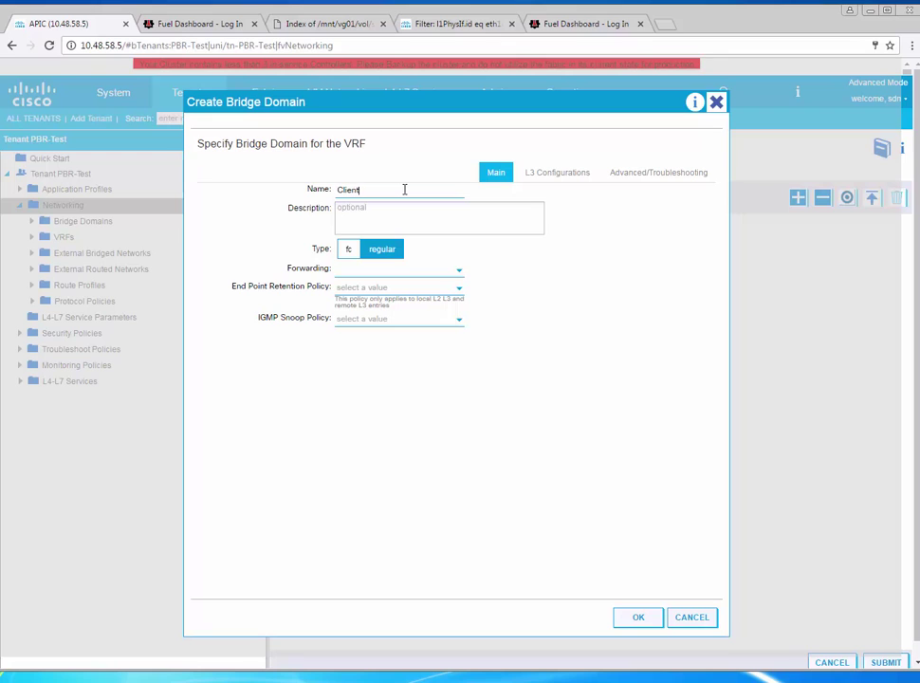
{"action": "left_click", "coordinate": [555, 175]}
{"action": "left_click", "coordinate": [693, 254]}
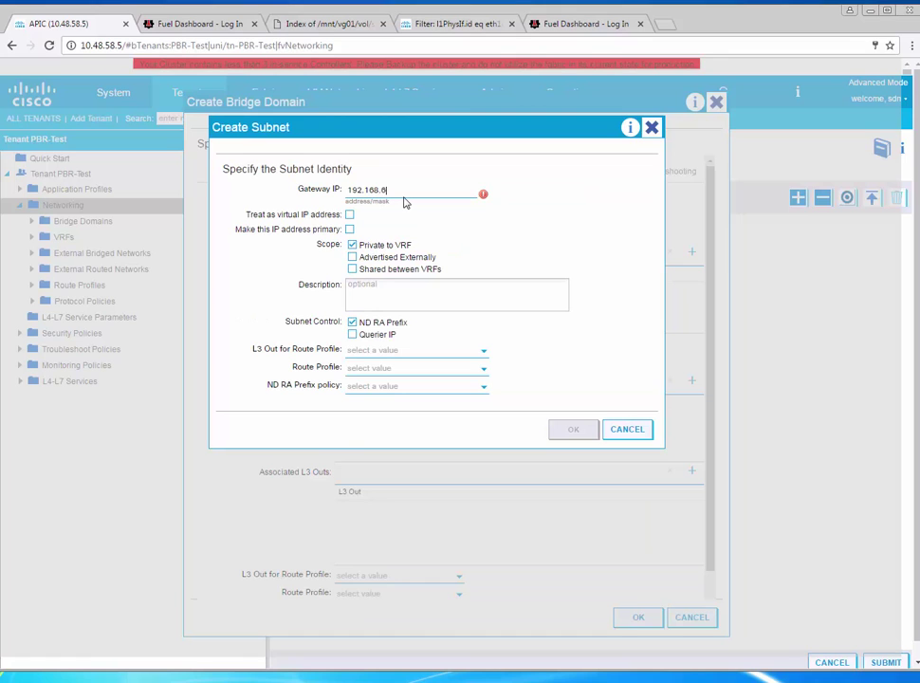
{"action": "type", "text": "192.168.66.1/24"}
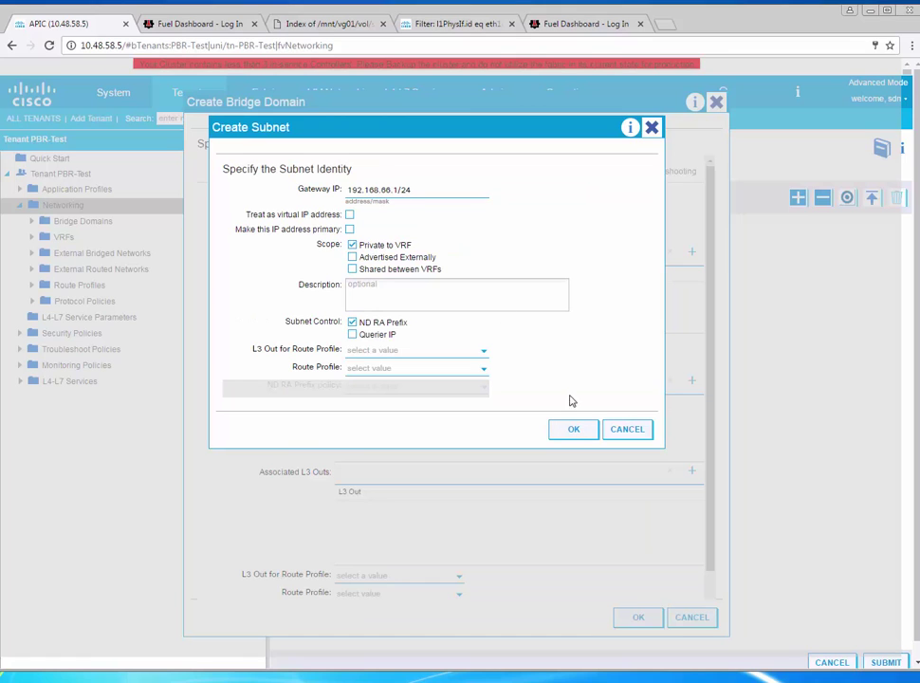
{"action": "left_click", "coordinate": [574, 428]}
{"action": "left_click", "coordinate": [637, 616]}
{"action": "left_click_drag", "start_coordinate": [479, 197], "coordinate": [569, 269]}
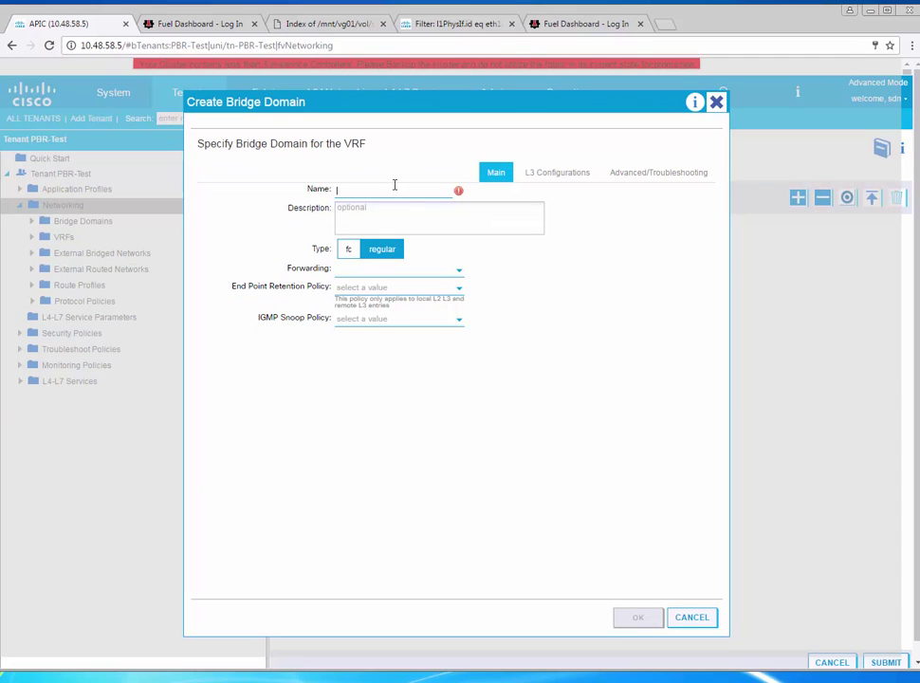
Name the new bridge domain Server and give it gateway subnet 192.168.67.1/24
{"action": "type", "text": "Server"}
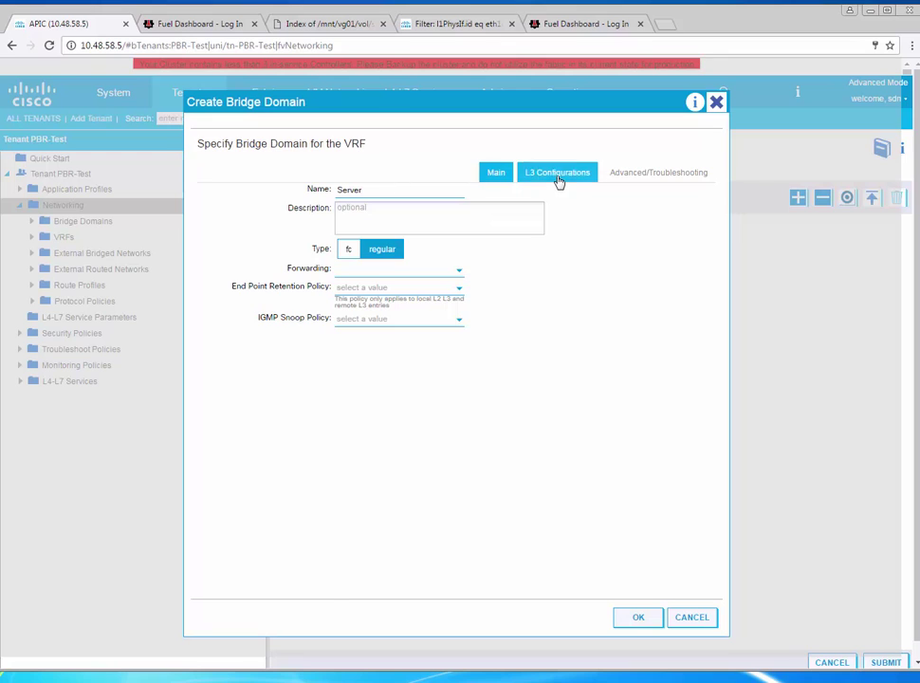
{"action": "left_click", "coordinate": [556, 172]}
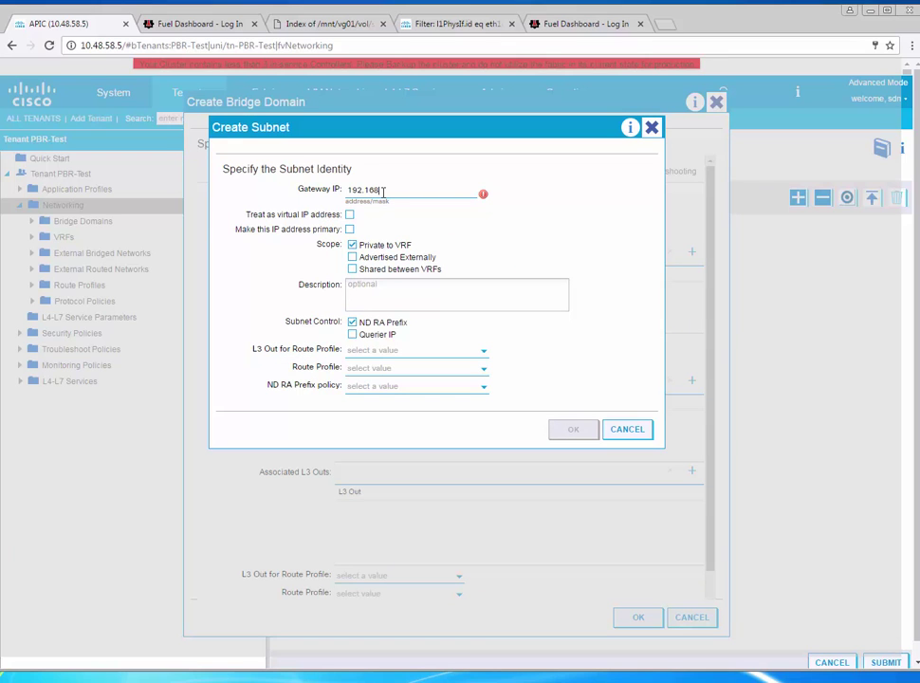
{"action": "type", "text": "4"}
{"action": "left_click", "coordinate": [586, 432]}
{"action": "left_click", "coordinate": [645, 618]}
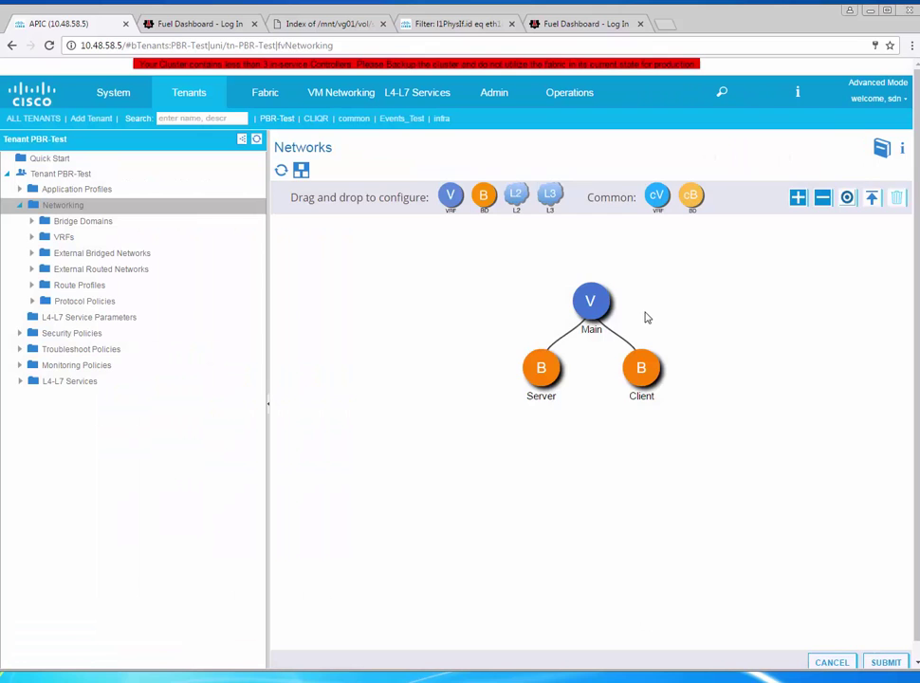
Add bridge domain FW-Outside to VRF Main with gateway subnet 172.16.1.1/24
{"action": "left_click_drag", "start_coordinate": [488, 202], "coordinate": [551, 282]}
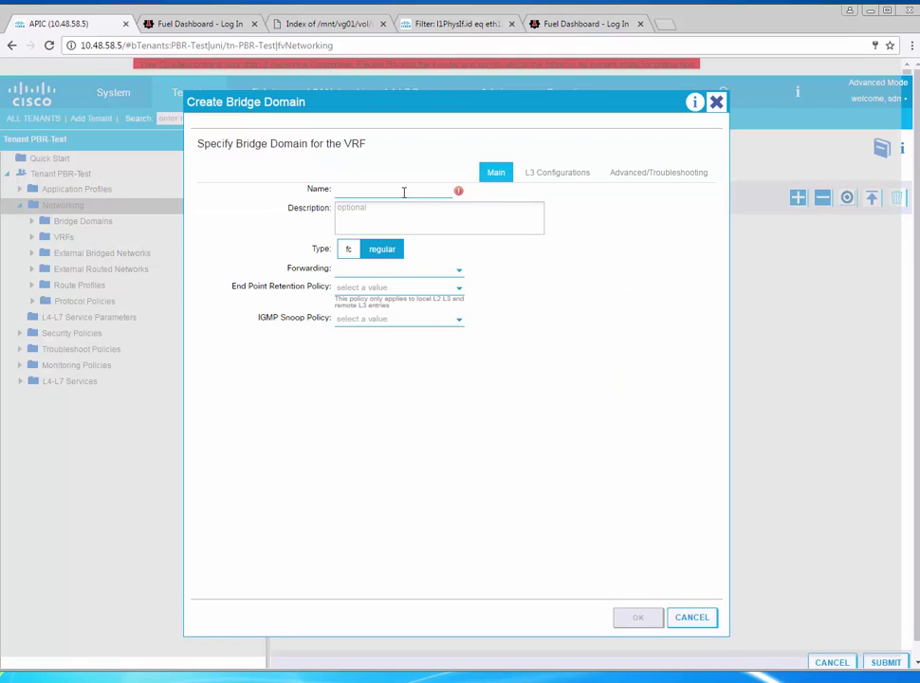
{"action": "type", "text": "FW-Outside"}
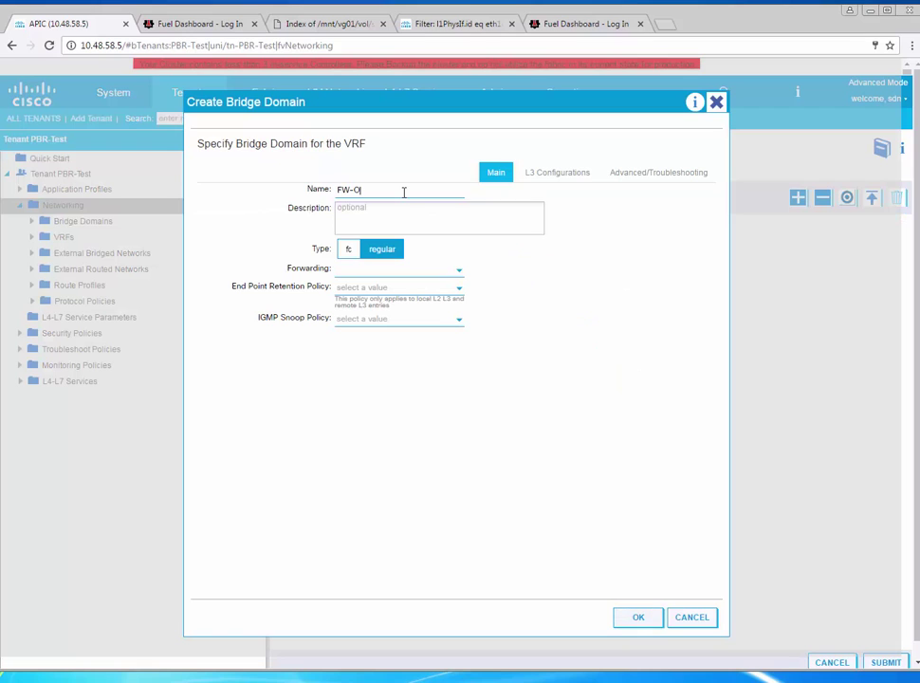
{"action": "left_click", "coordinate": [560, 174]}
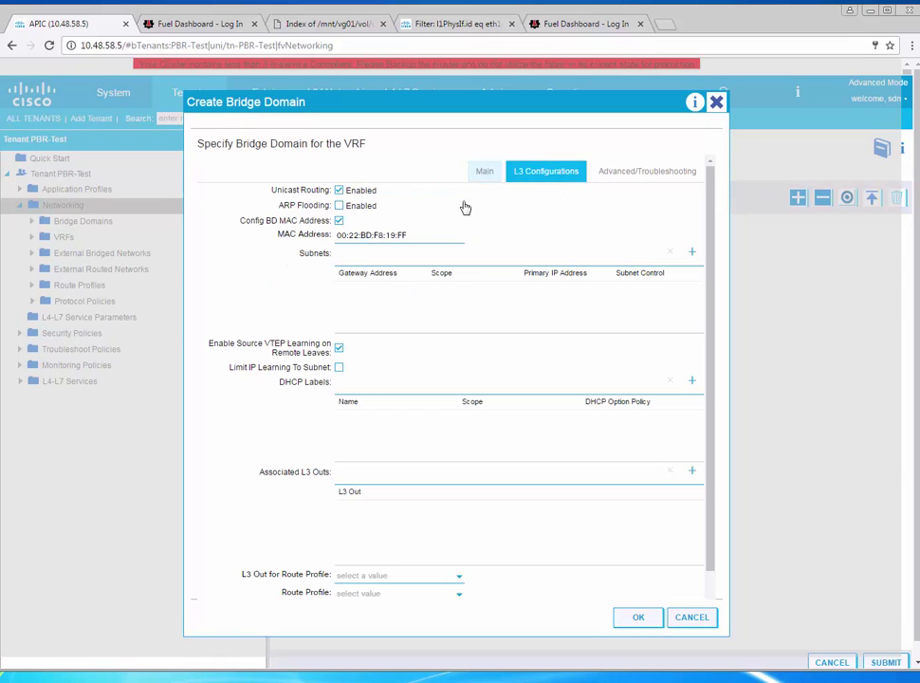
{"action": "left_click", "coordinate": [693, 253]}
{"action": "type", "text": "172.16.1.1/24"}
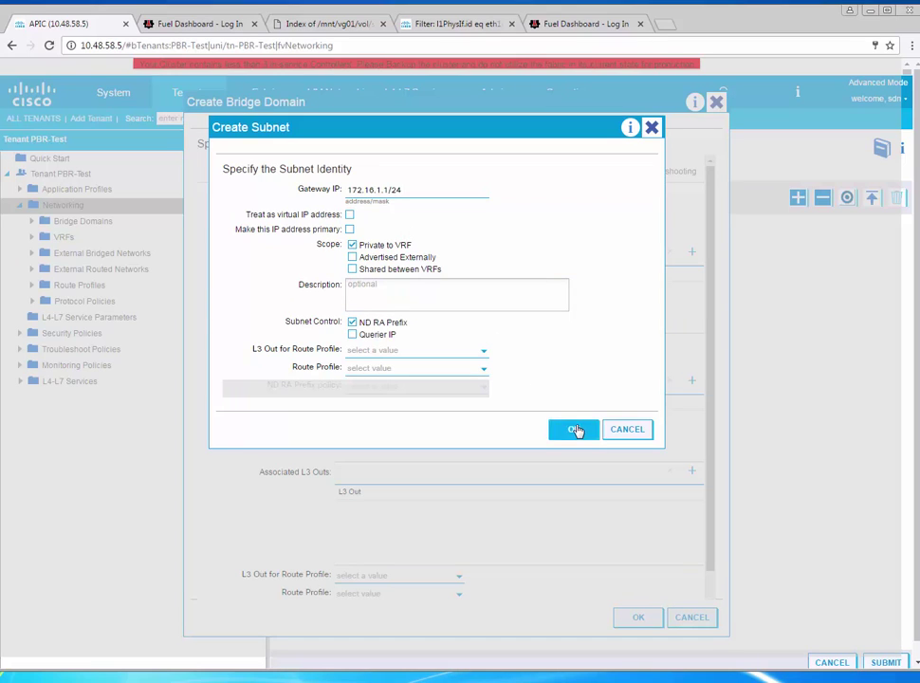
{"action": "left_click", "coordinate": [576, 430]}
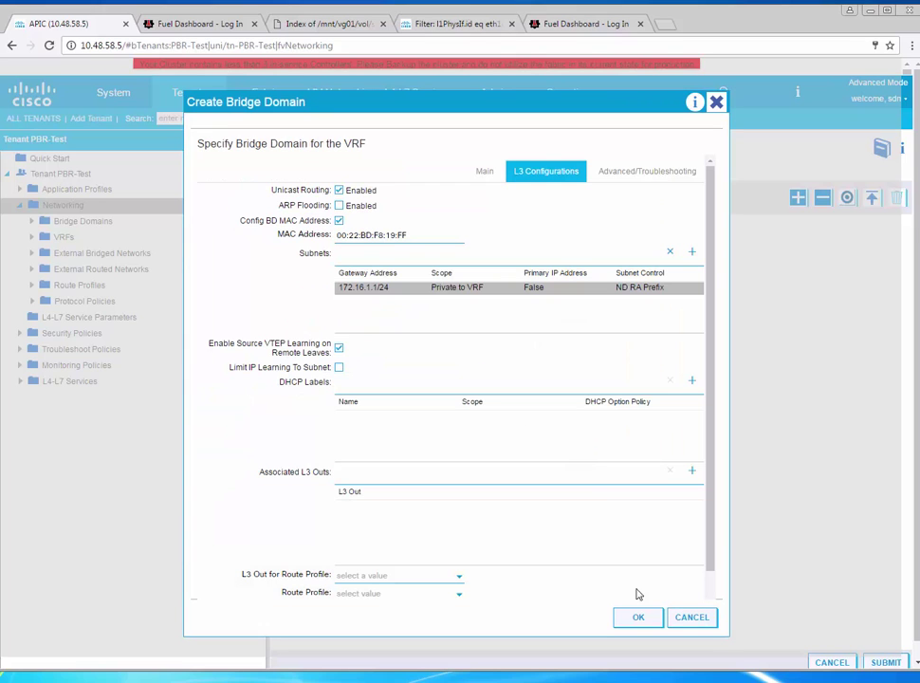
{"action": "left_click", "coordinate": [641, 617]}
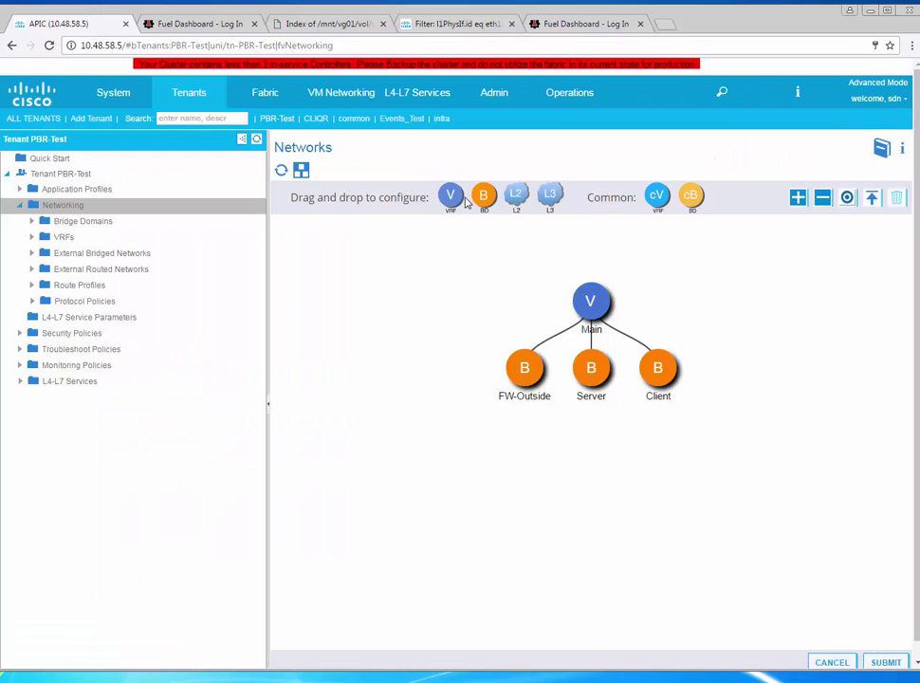
Add bridge domain FW-Inside to VRF Main with gateway subnet 172.16.2.1/24
{"action": "left_click_drag", "start_coordinate": [482, 199], "coordinate": [567, 258]}
{"action": "type", "text": "FW-Inside"}
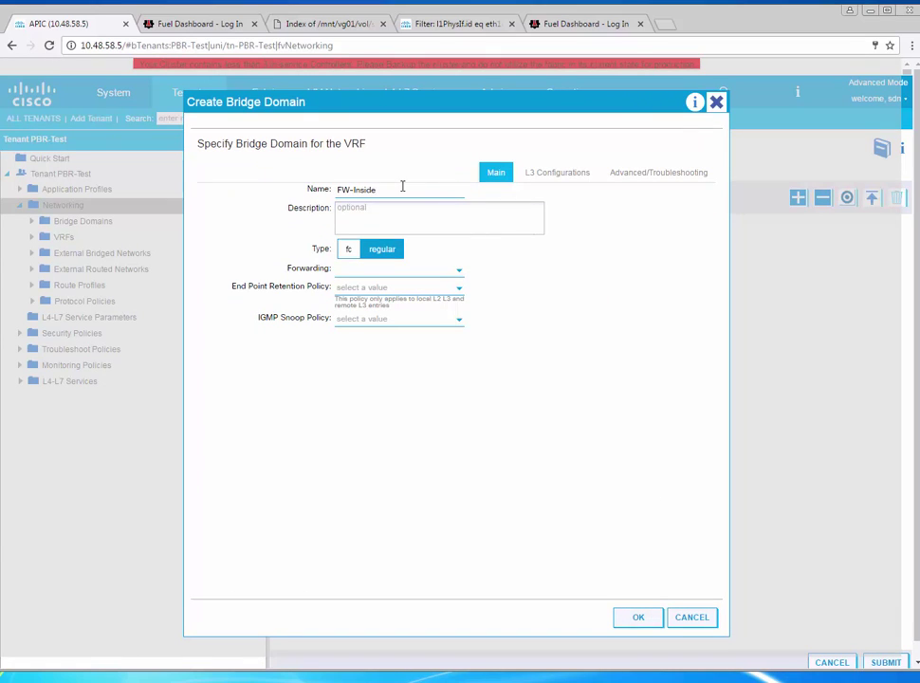
{"action": "left_click", "coordinate": [547, 176]}
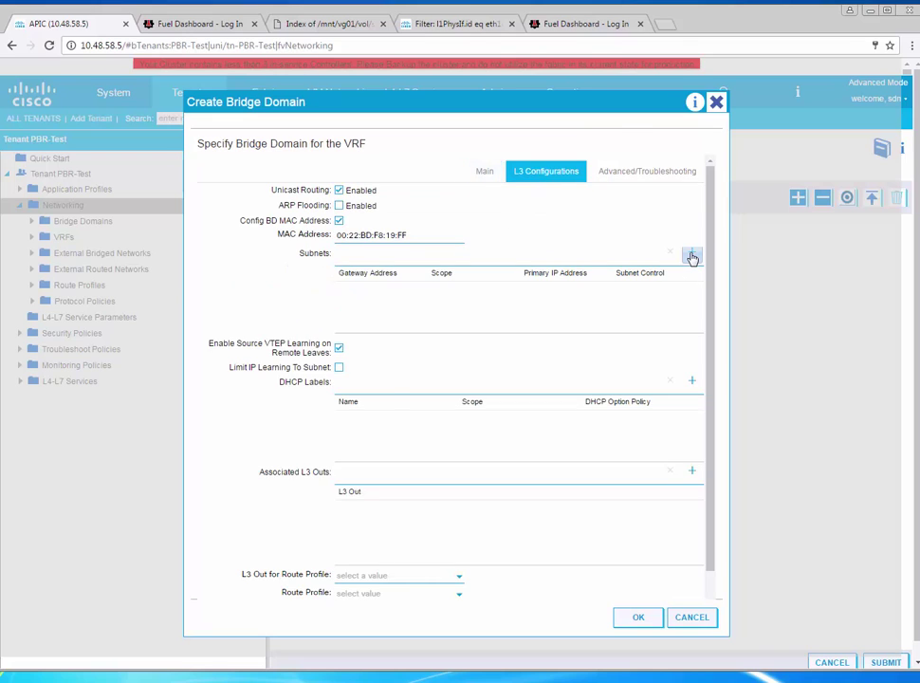
{"action": "left_click", "coordinate": [691, 253]}
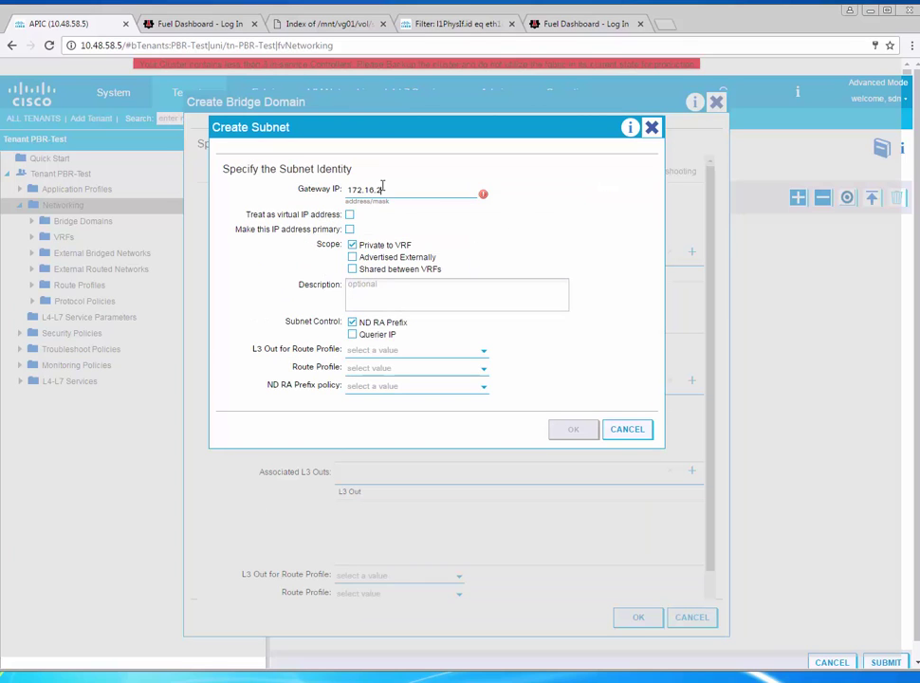
{"action": "type", "text": "4"}
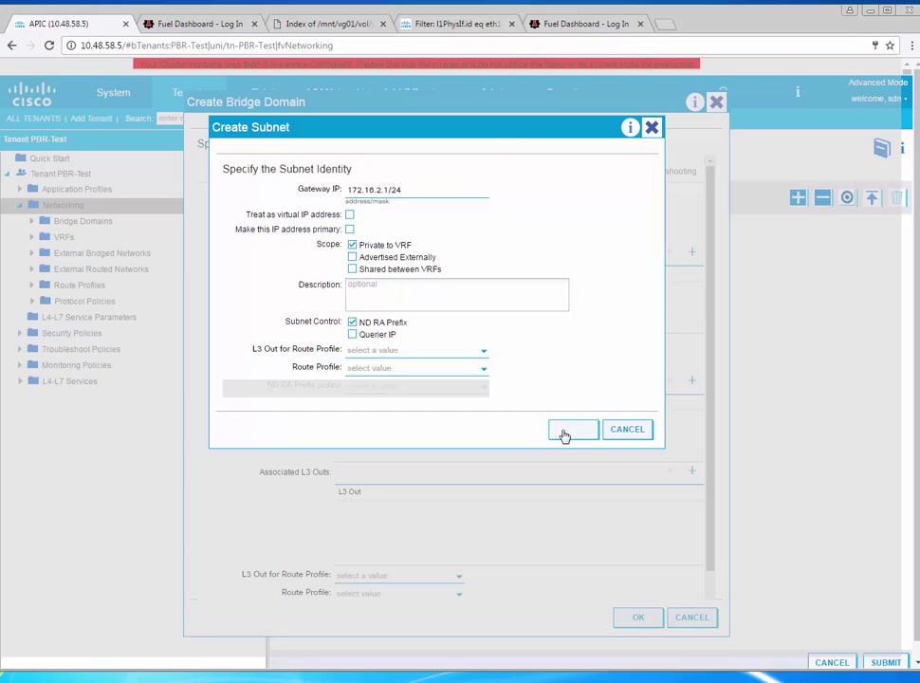
{"action": "left_click", "coordinate": [567, 431]}
{"action": "left_click", "coordinate": [640, 623]}
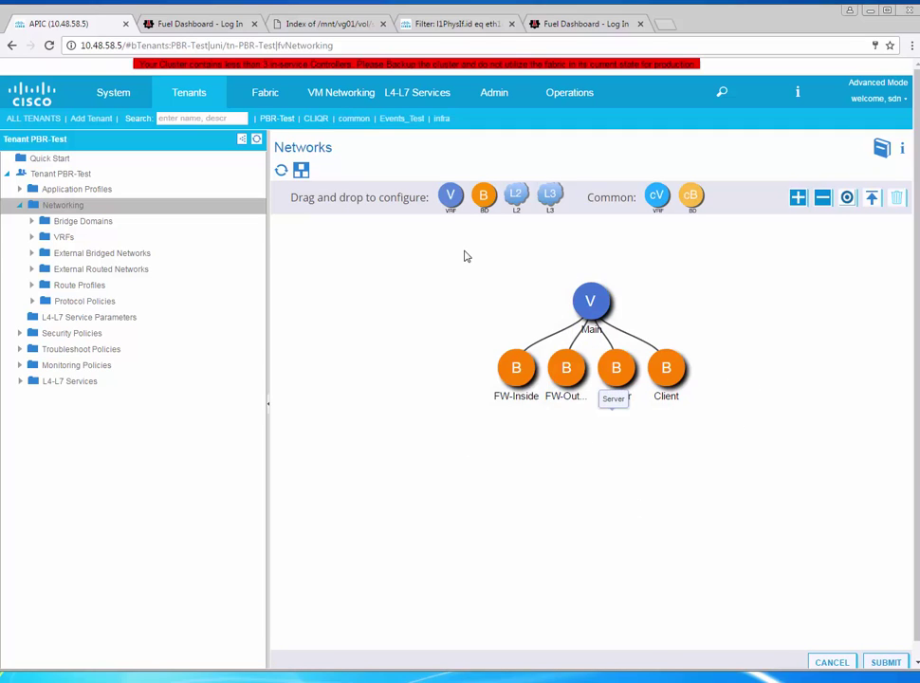
Disable source VTEP learning on FW-Outside and submit past the policy usage warning
{"action": "left_click", "coordinate": [31, 223]}
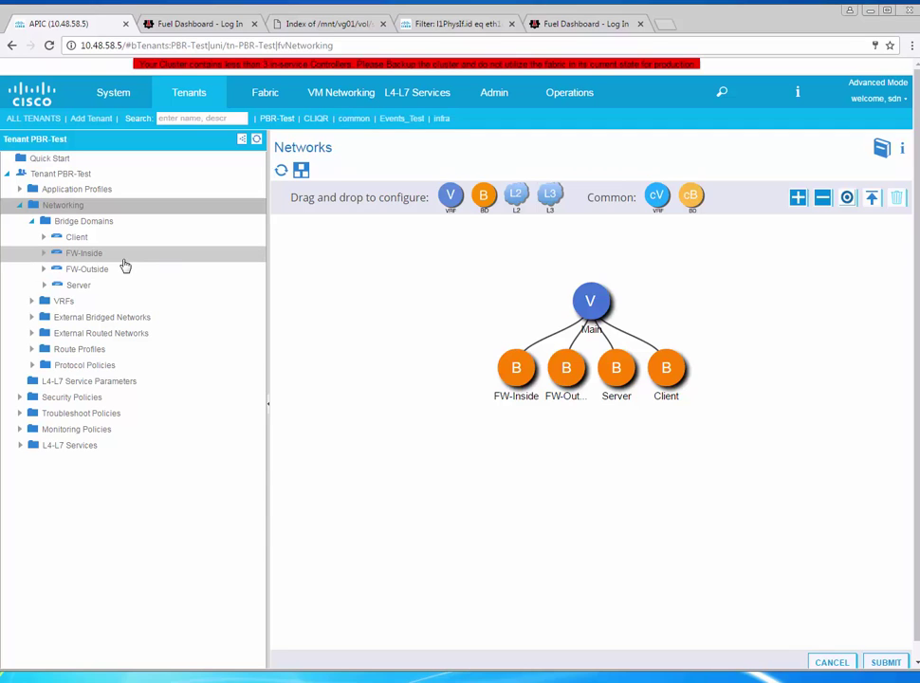
{"action": "left_click", "coordinate": [124, 265]}
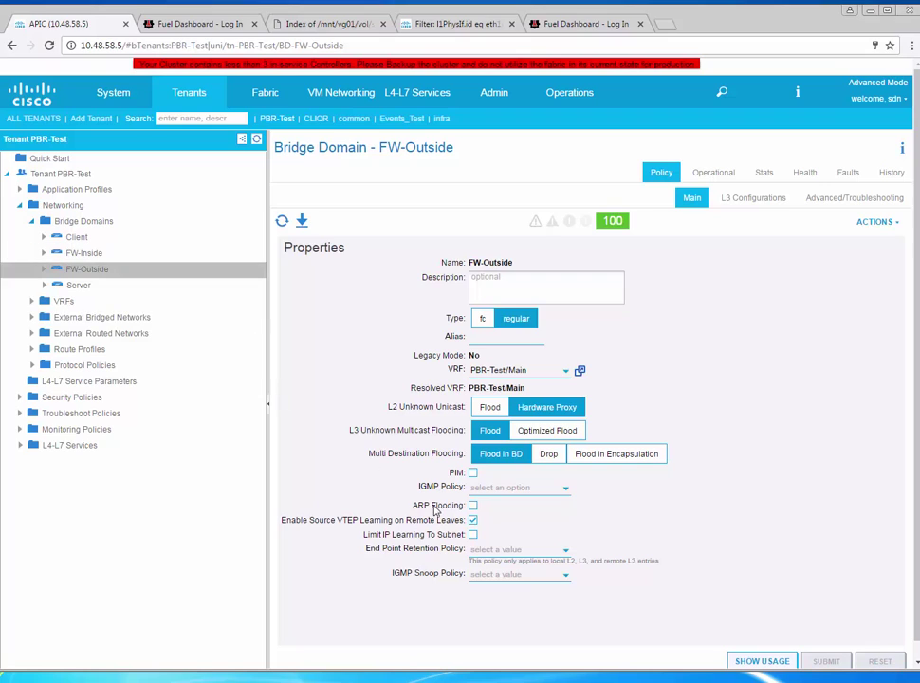
{"action": "left_click", "coordinate": [474, 521]}
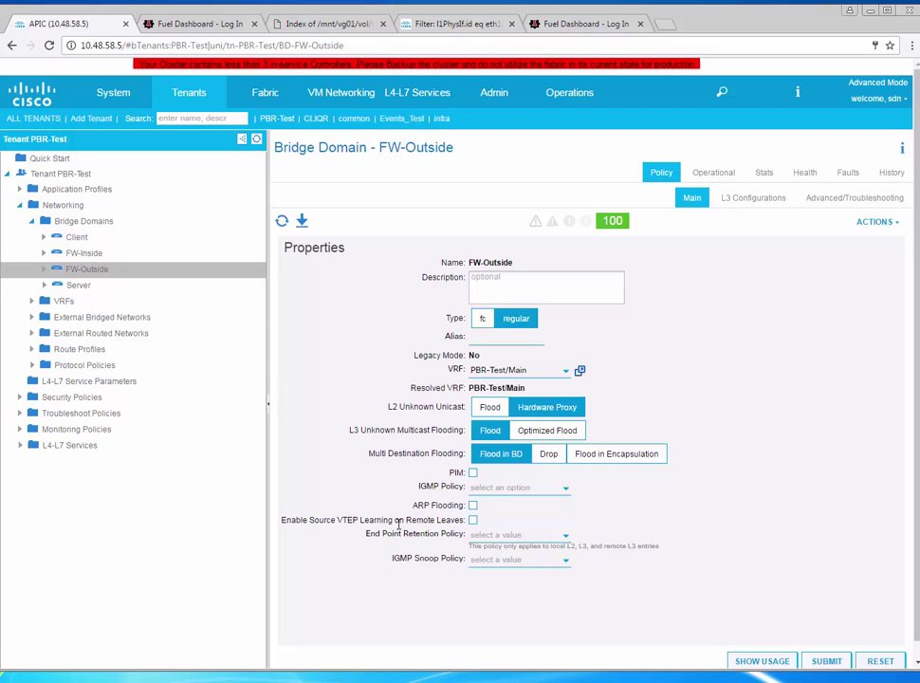
{"action": "left_click", "coordinate": [827, 661]}
{"action": "left_click", "coordinate": [620, 470]}
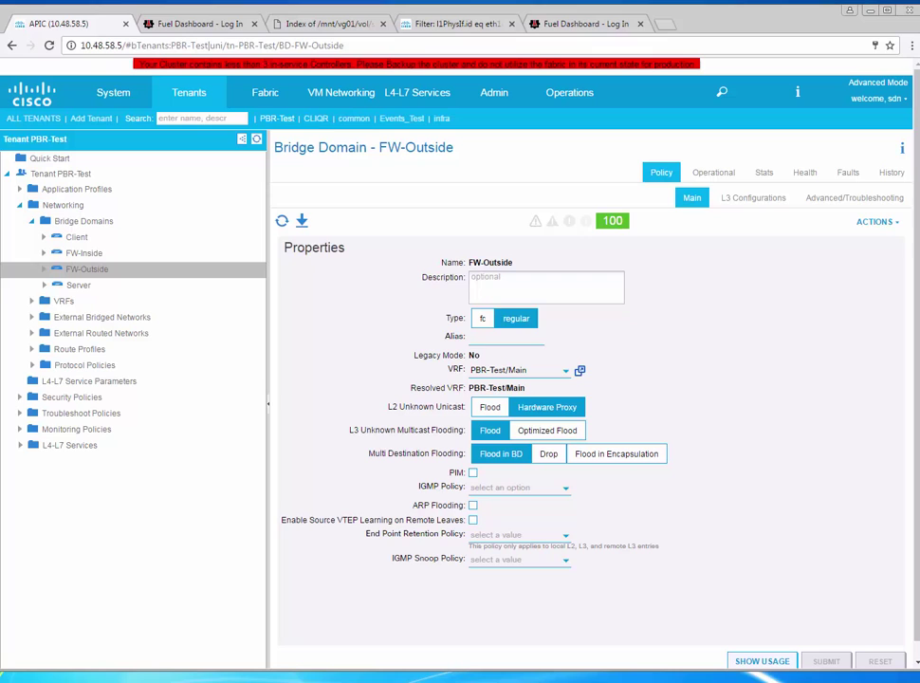
{"action": "left_click", "coordinate": [595, 663]}
Disable source VTEP learning on FW-Inside and confirm the submission
{"action": "left_click", "coordinate": [96, 256]}
{"action": "left_click", "coordinate": [472, 521]}
{"action": "left_click", "coordinate": [823, 661]}
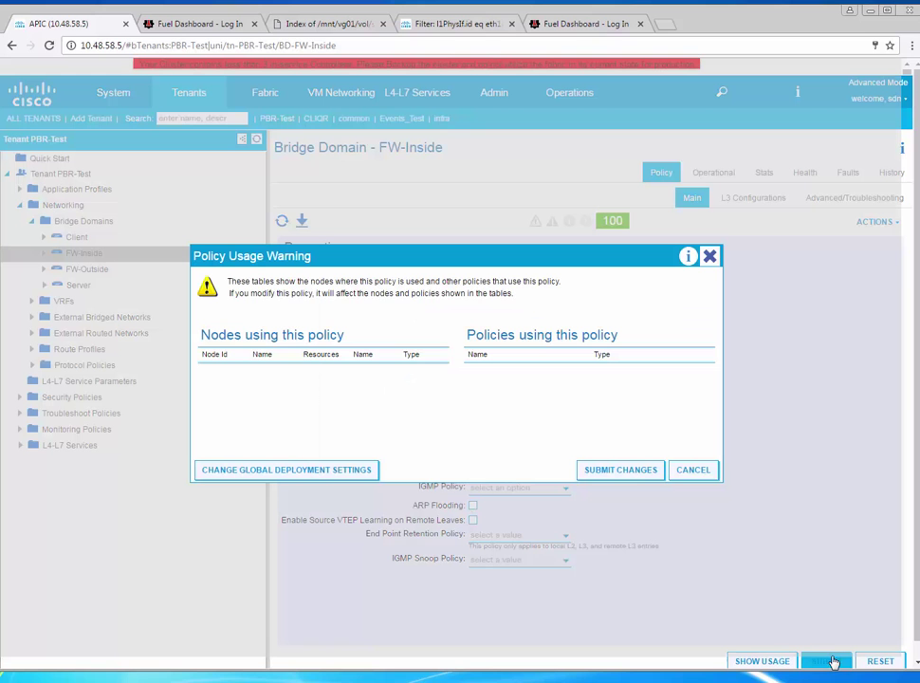
{"action": "left_click", "coordinate": [640, 477]}
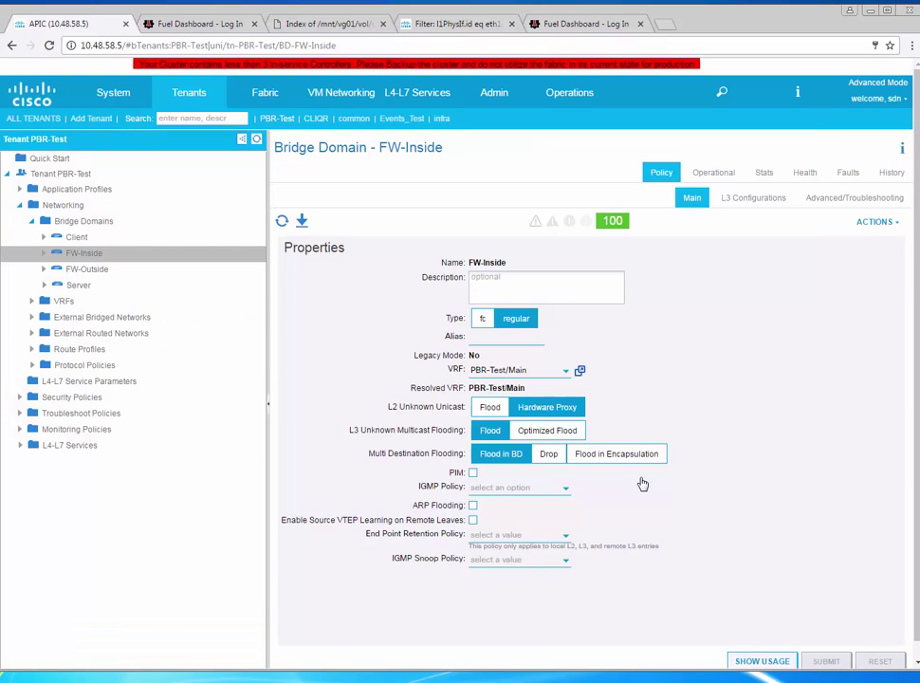
Create application profile MyApp in tenant PBR-Test
{"action": "right_click", "coordinate": [88, 190]}
{"action": "left_click", "coordinate": [127, 203]}
{"action": "left_click", "coordinate": [369, 241]}
{"action": "type", "text": "MyApp"}
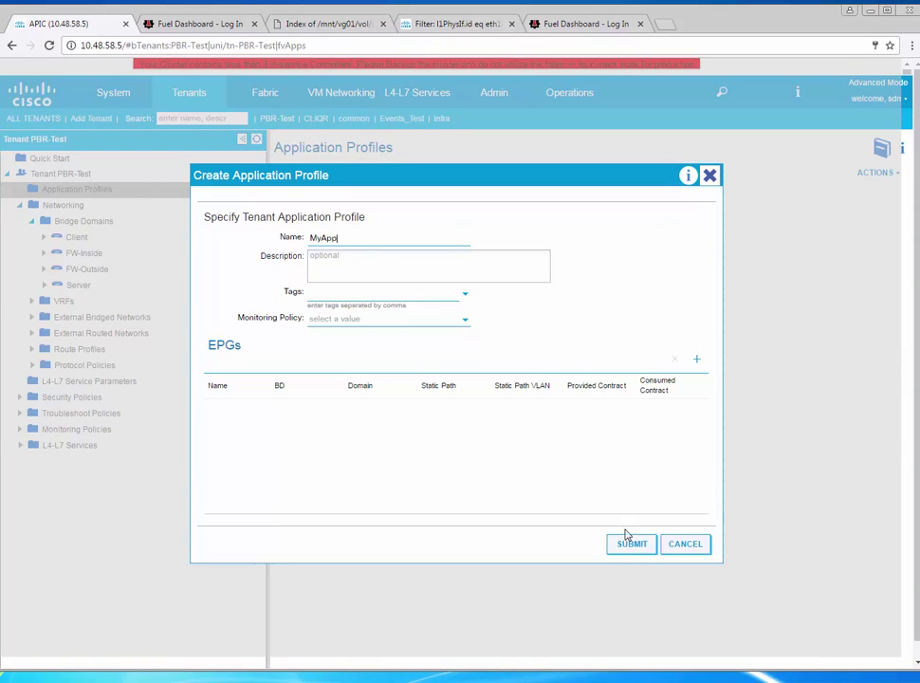
{"action": "left_click", "coordinate": [629, 543]}
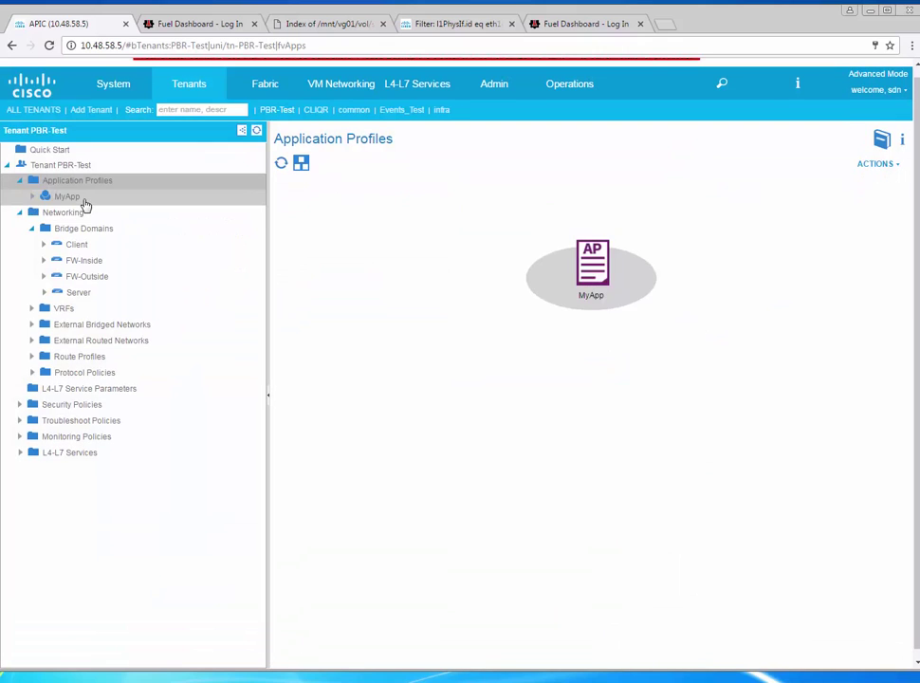
Add EPG Client to the MyApp topology, bound to bridge domain PBR-Test/Client
{"action": "left_click", "coordinate": [66, 197]}
{"action": "left_click_drag", "start_coordinate": [488, 233], "coordinate": [469, 328]}
{"action": "left_click", "coordinate": [429, 238]}
{"action": "type", "text": "Client"}
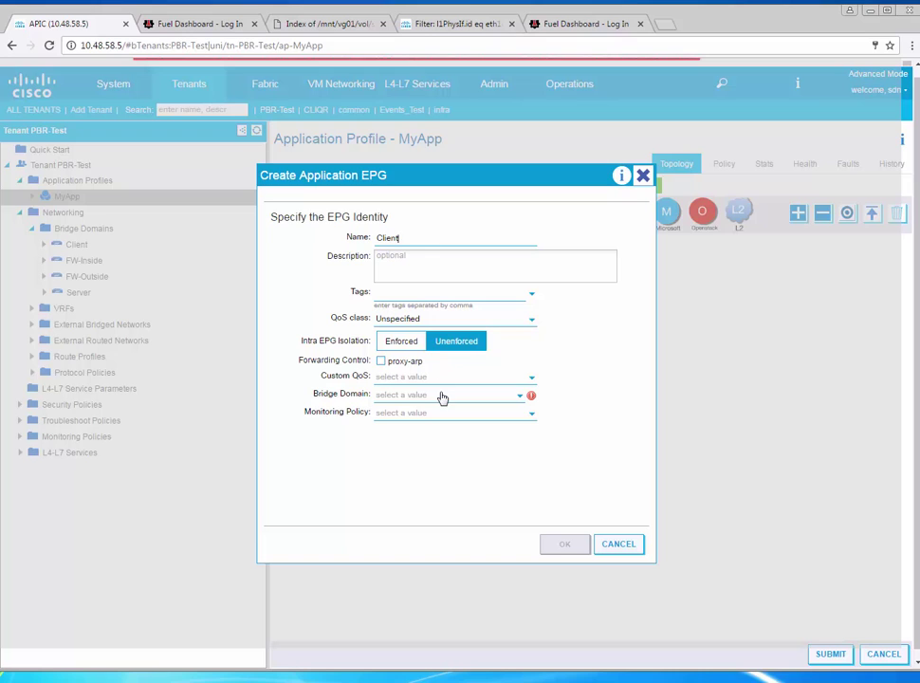
{"action": "left_click", "coordinate": [441, 396]}
{"action": "left_click", "coordinate": [423, 406]}
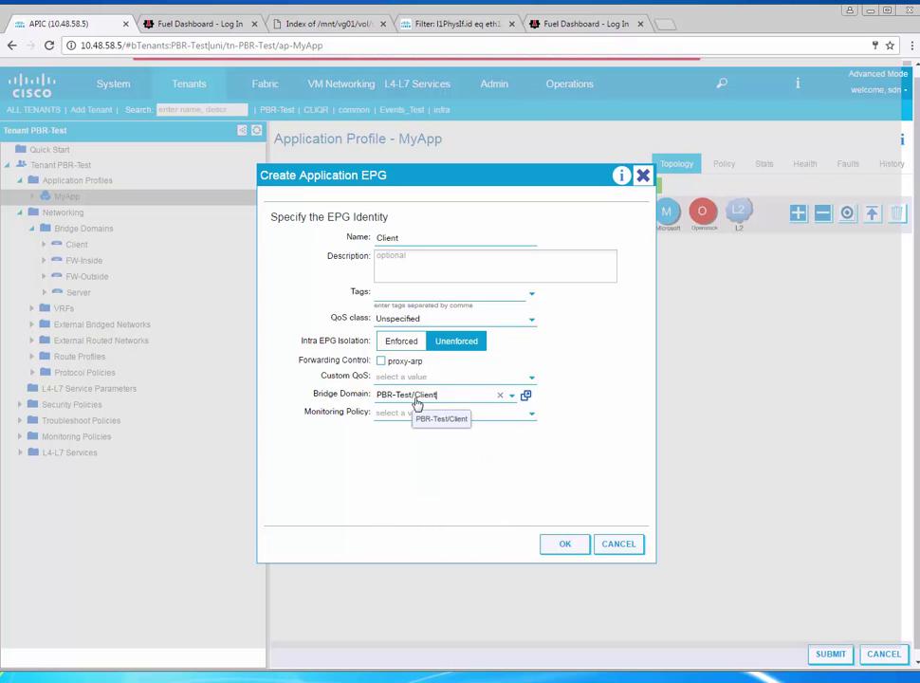
{"action": "left_click", "coordinate": [568, 546]}
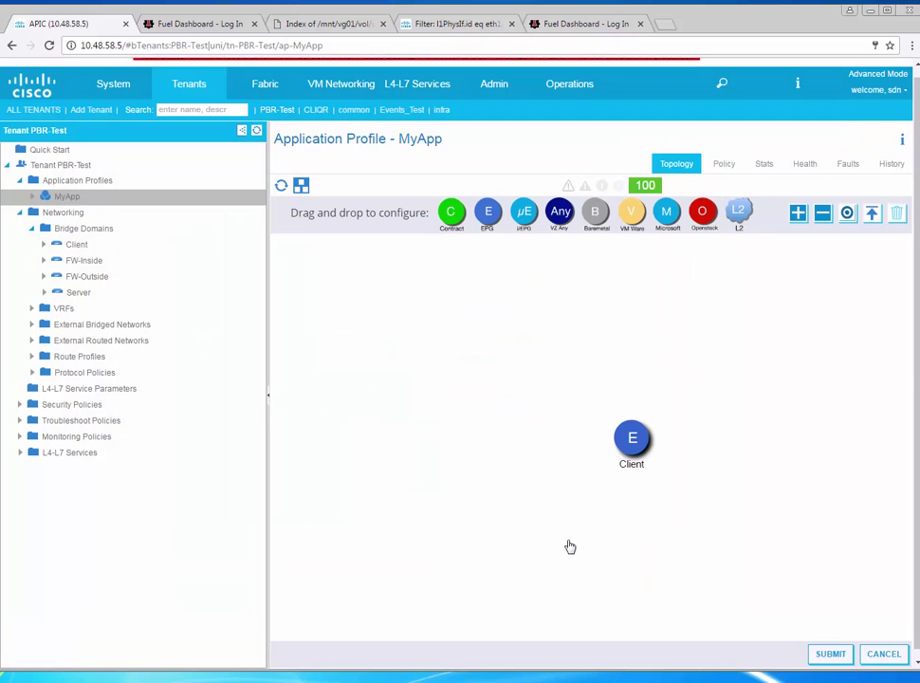
Add EPG Server on bridge domain PBR-Test/Server without custom QoS, and submit the topology
{"action": "left_click_drag", "start_coordinate": [488, 221], "coordinate": [471, 337]}
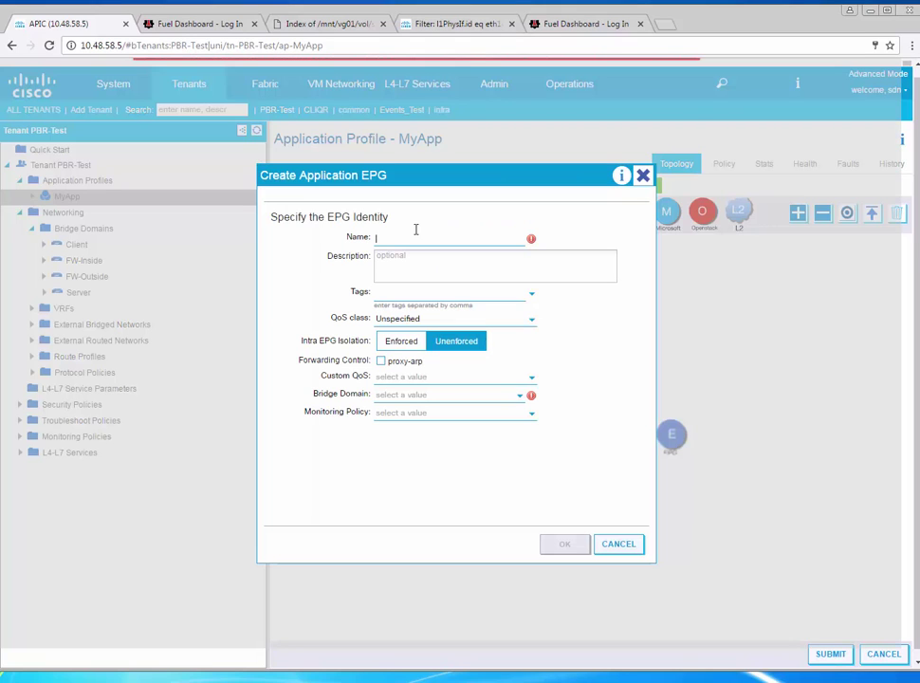
{"action": "type", "text": "Server"}
{"action": "left_click", "coordinate": [445, 380]}
{"action": "left_click", "coordinate": [442, 396]}
{"action": "left_click", "coordinate": [467, 399]}
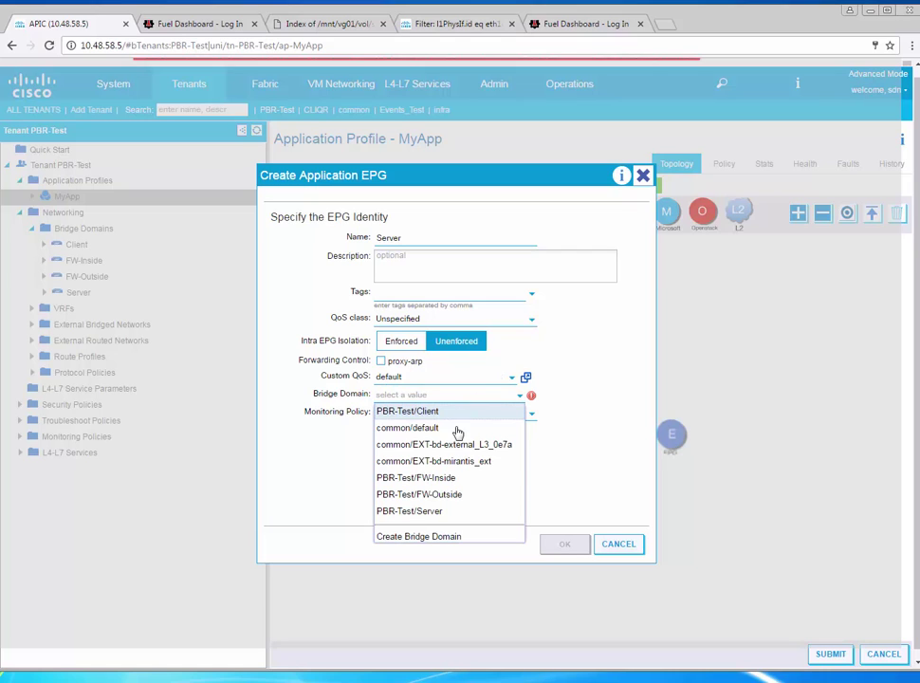
{"action": "left_click", "coordinate": [443, 512]}
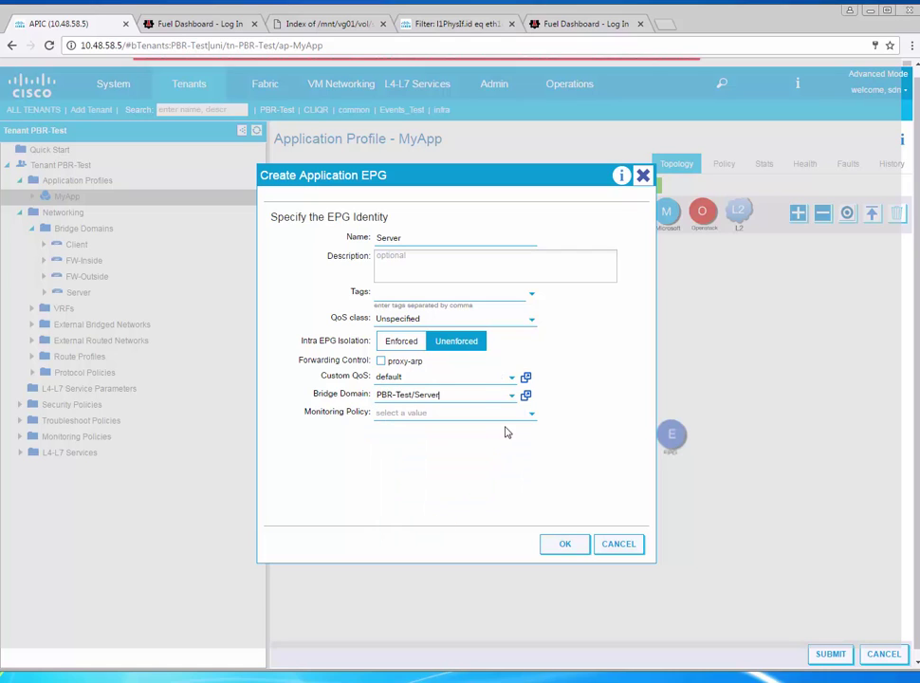
{"action": "left_click", "coordinate": [501, 378]}
{"action": "left_click", "coordinate": [558, 543]}
{"action": "left_click", "coordinate": [830, 655]}
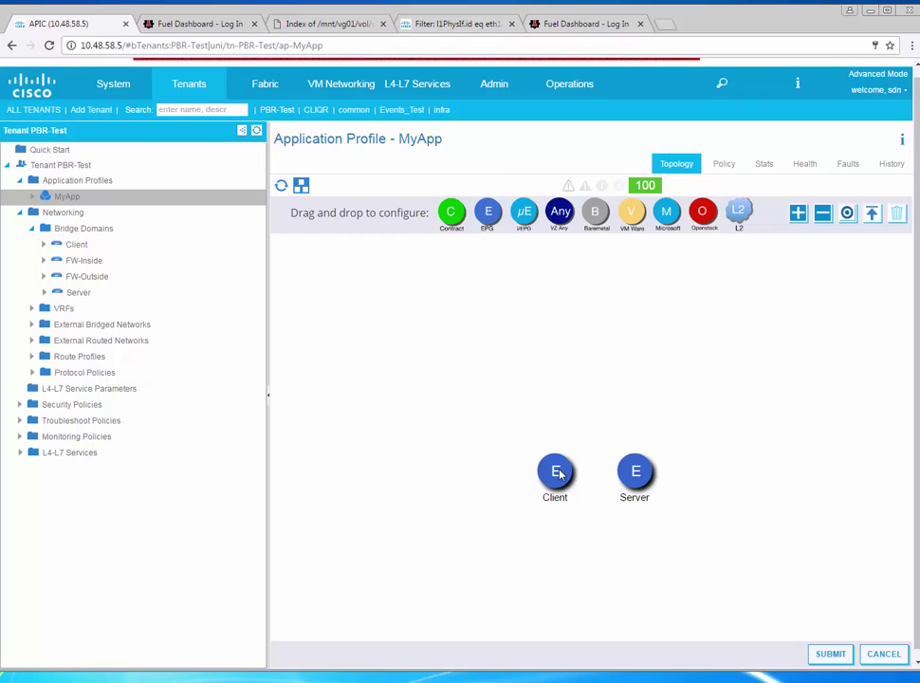
Associate the Client EPG with VMM domain VMware/SUGARBOWL
{"action": "left_click", "coordinate": [31, 197]}
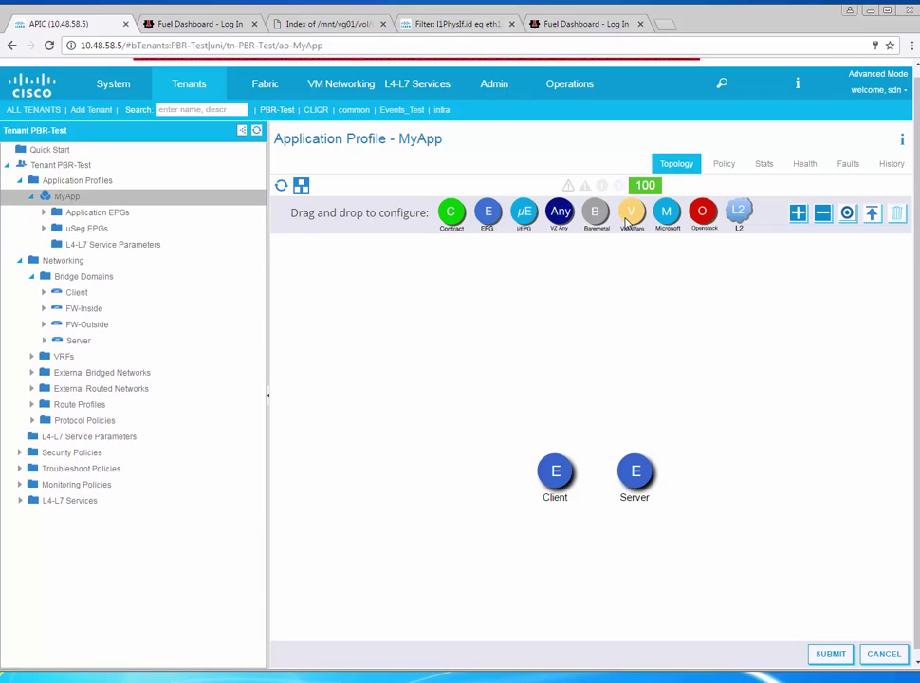
{"action": "left_click_drag", "start_coordinate": [626, 220], "coordinate": [509, 434]}
{"action": "left_click", "coordinate": [756, 153]}
{"action": "left_click", "coordinate": [747, 172]}
{"action": "left_click", "coordinate": [463, 308]}
{"action": "left_click", "coordinate": [469, 373]}
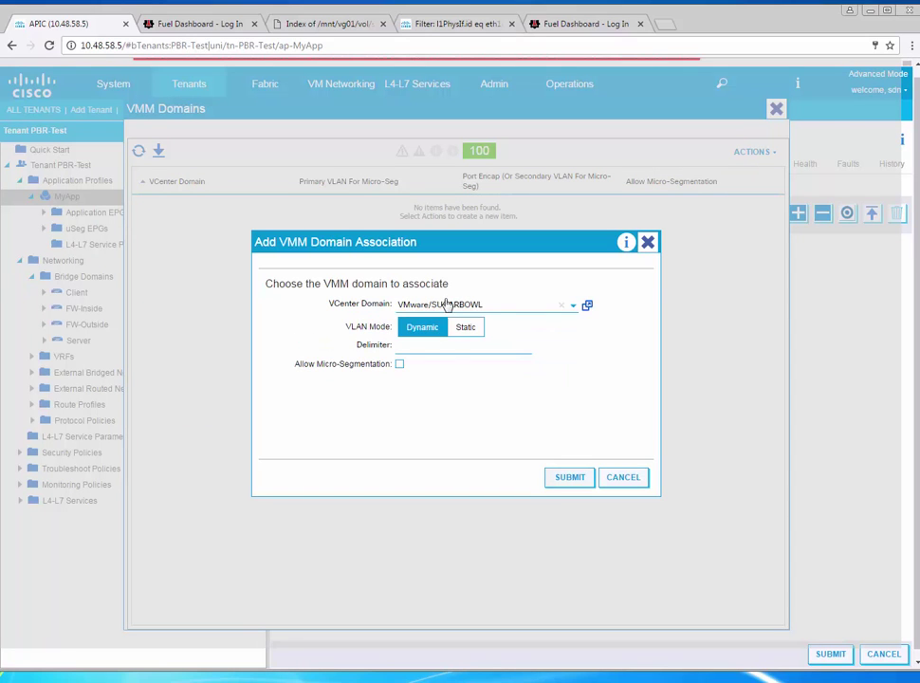
{"action": "left_click", "coordinate": [571, 479]}
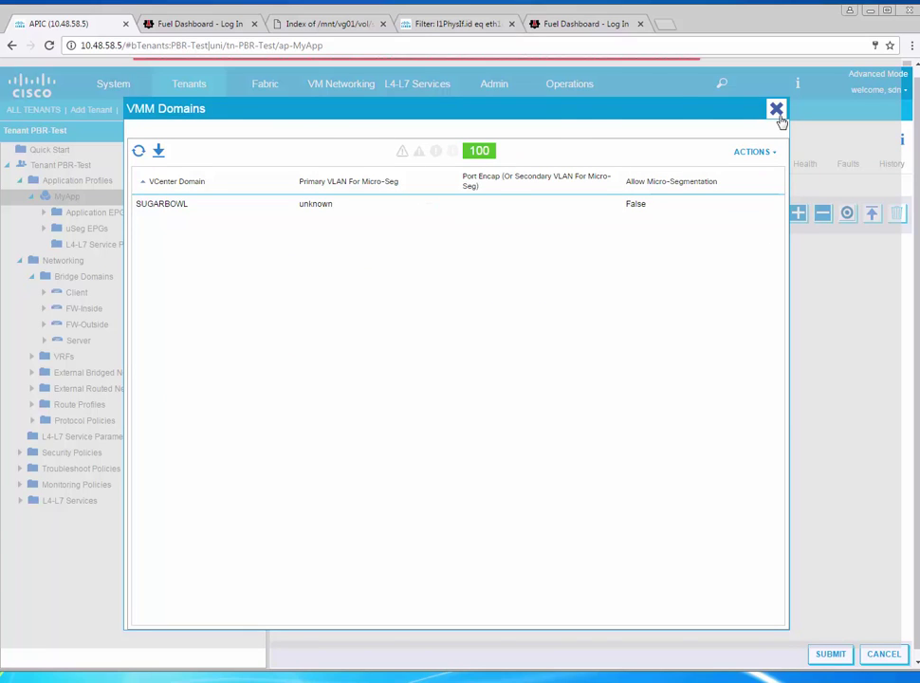
{"action": "left_click", "coordinate": [777, 110]}
Associate the Server EPG with VMware/SUGARBOWL and submit both associations
{"action": "left_click_drag", "start_coordinate": [635, 218], "coordinate": [651, 427]}
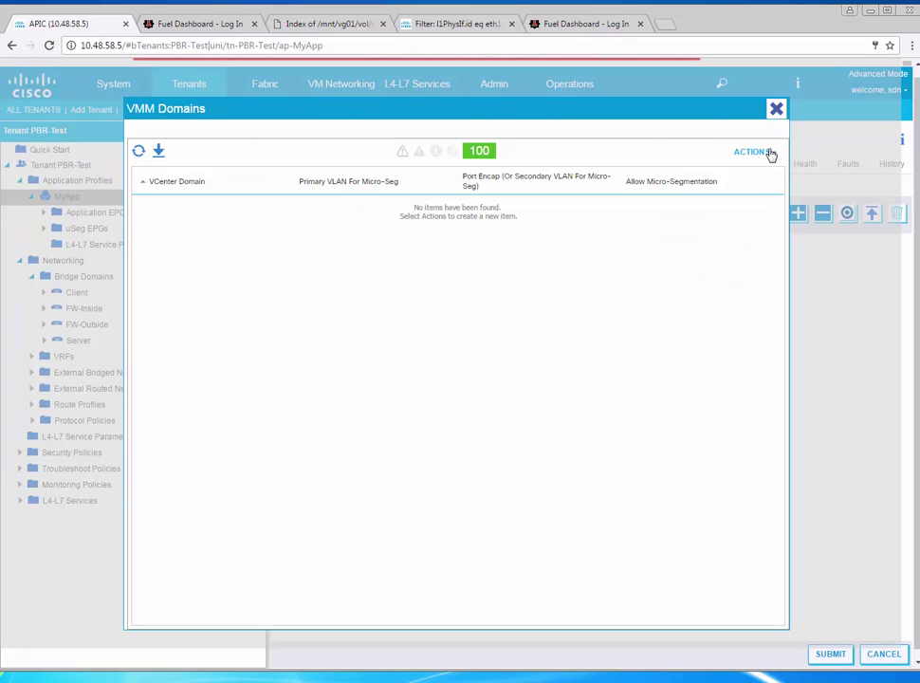
{"action": "left_click", "coordinate": [765, 154]}
{"action": "left_click", "coordinate": [748, 172]}
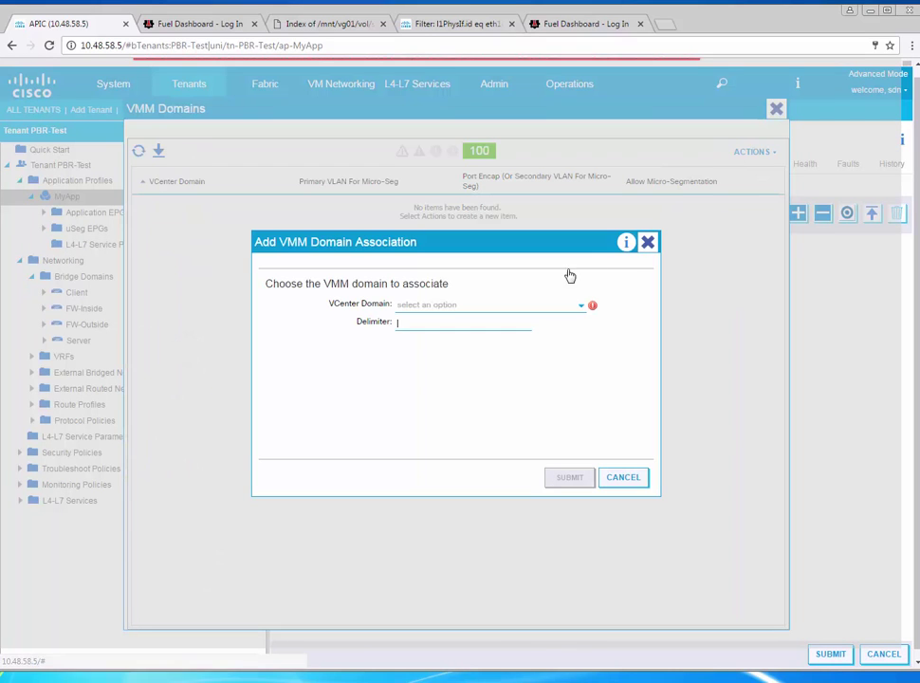
{"action": "left_click", "coordinate": [509, 306]}
{"action": "left_click", "coordinate": [477, 372]}
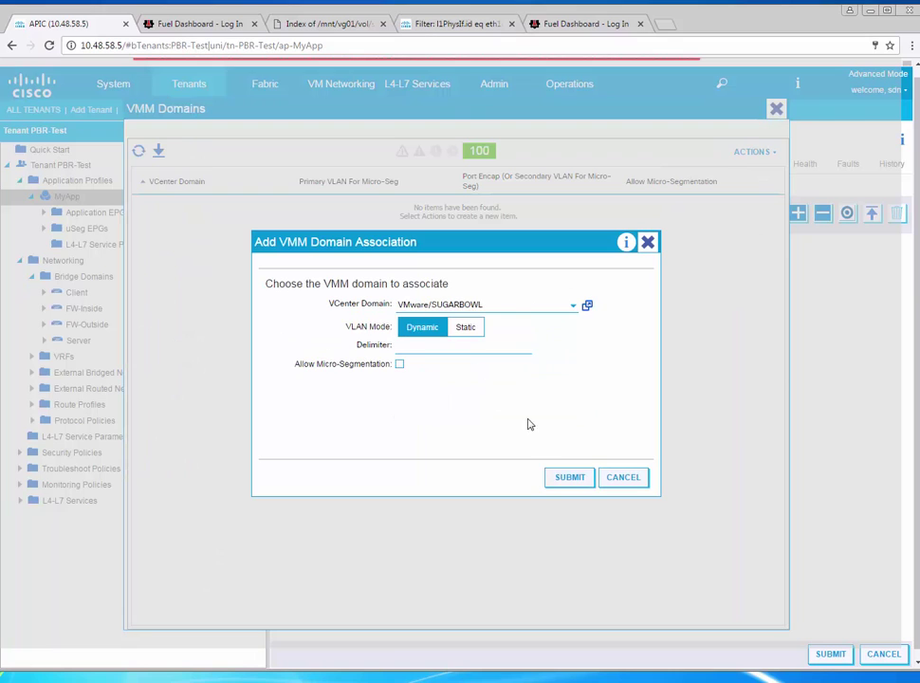
{"action": "left_click", "coordinate": [572, 482]}
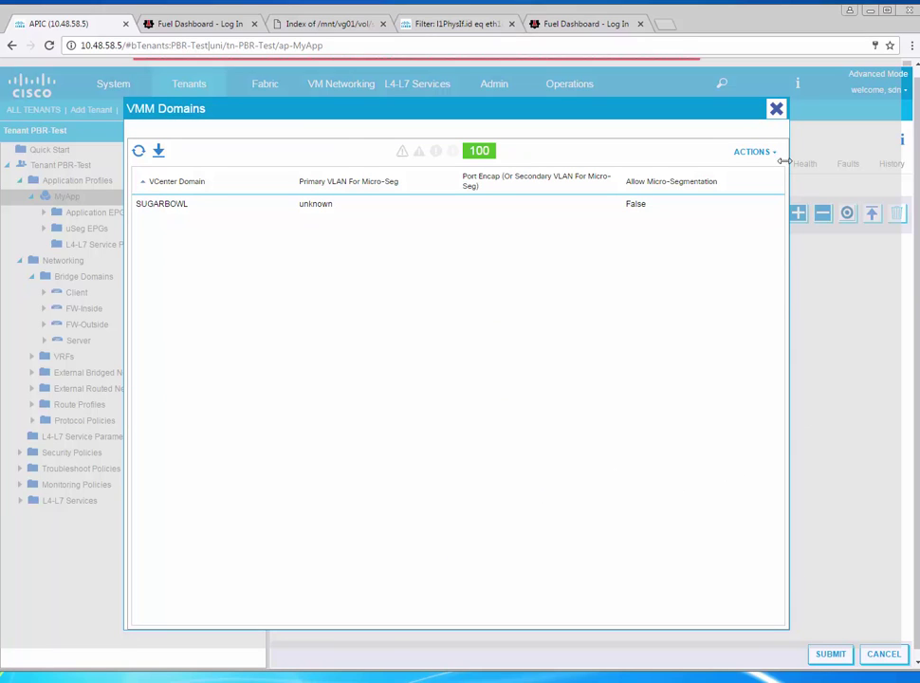
{"action": "left_click", "coordinate": [776, 109]}
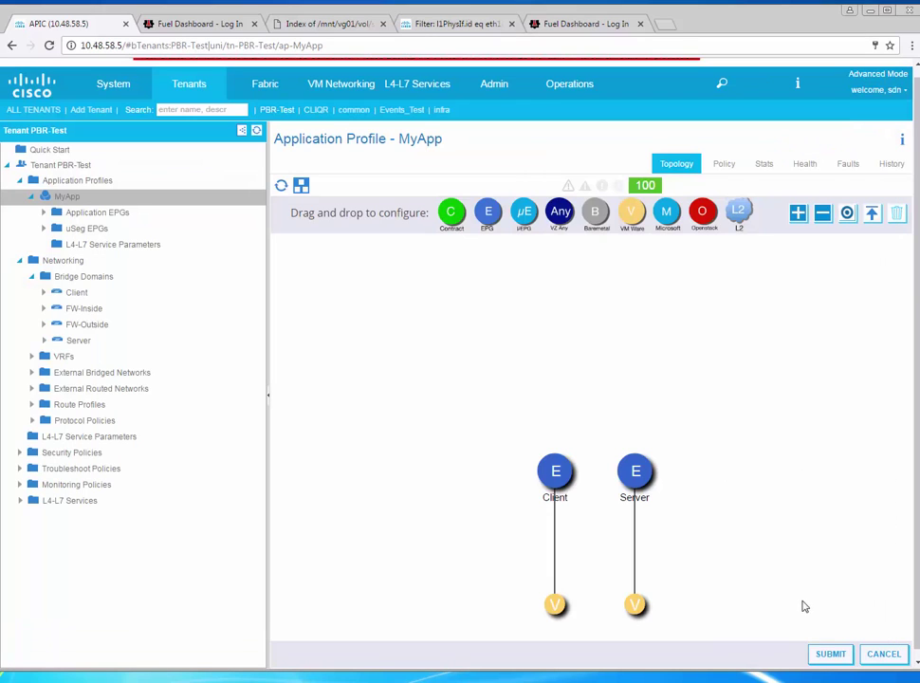
{"action": "left_click", "coordinate": [831, 653]}
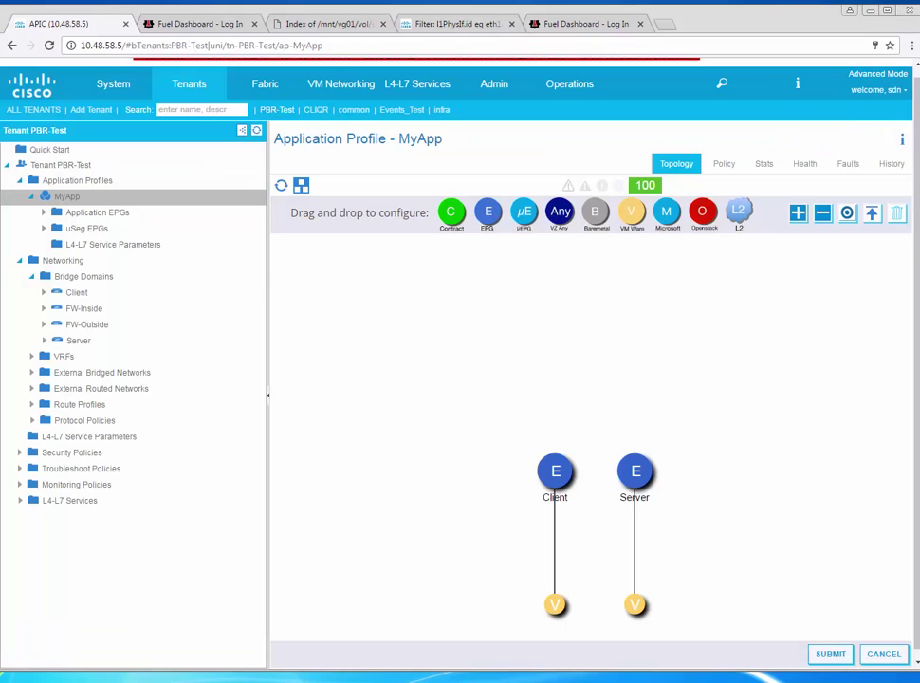
Attach VM-SB-01's network adapter 1 to the PBR-Test|MyApp|Client port group
{"action": "left_click", "coordinate": [240, 651]}
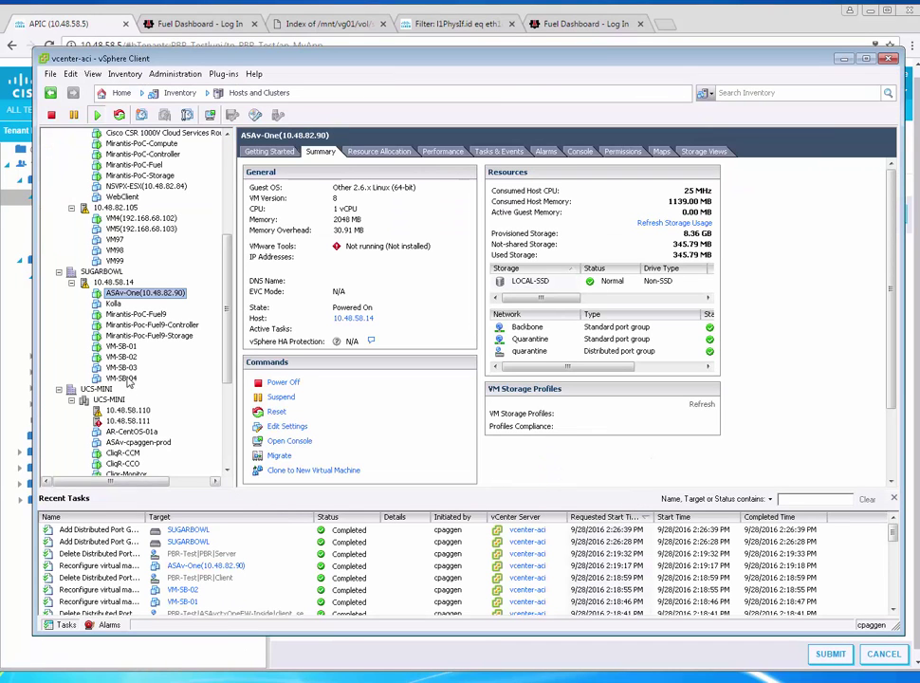
{"action": "right_click", "coordinate": [120, 346]}
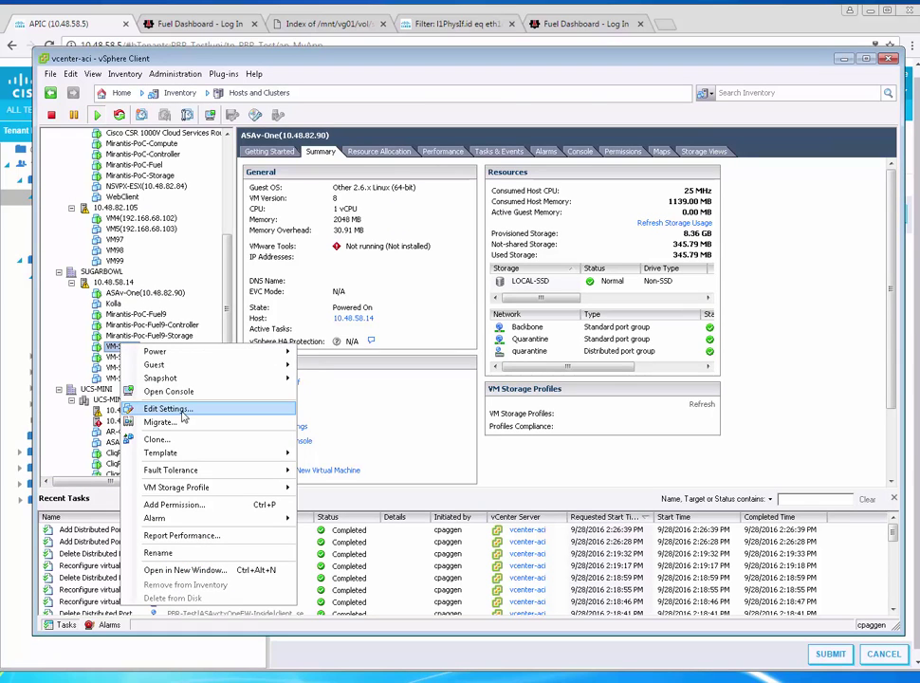
{"action": "left_click", "coordinate": [151, 409]}
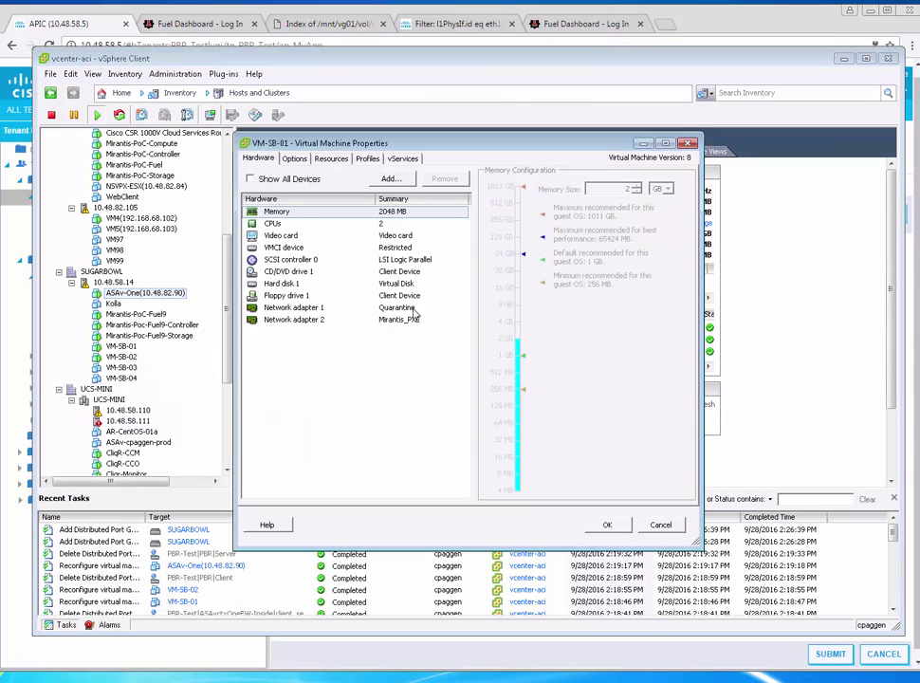
{"action": "left_click", "coordinate": [414, 309]}
{"action": "left_click", "coordinate": [551, 390]}
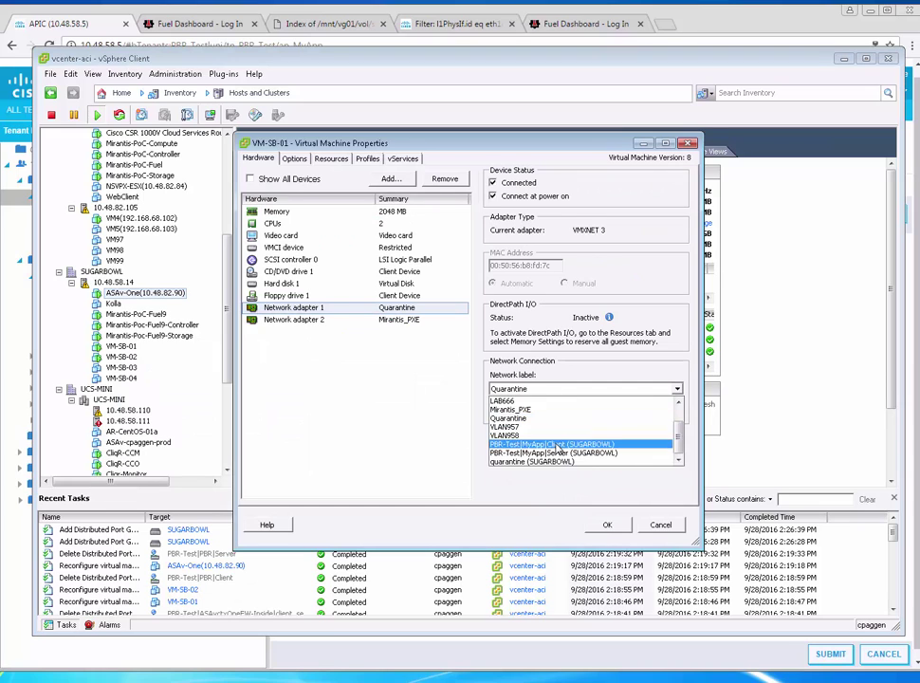
{"action": "left_click", "coordinate": [558, 445]}
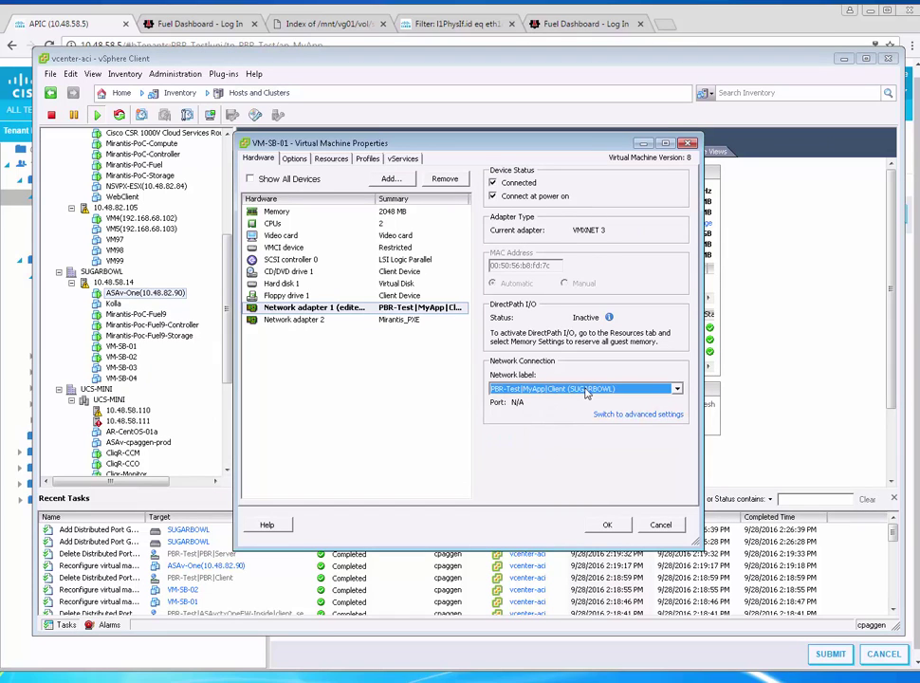
{"action": "left_click", "coordinate": [608, 525]}
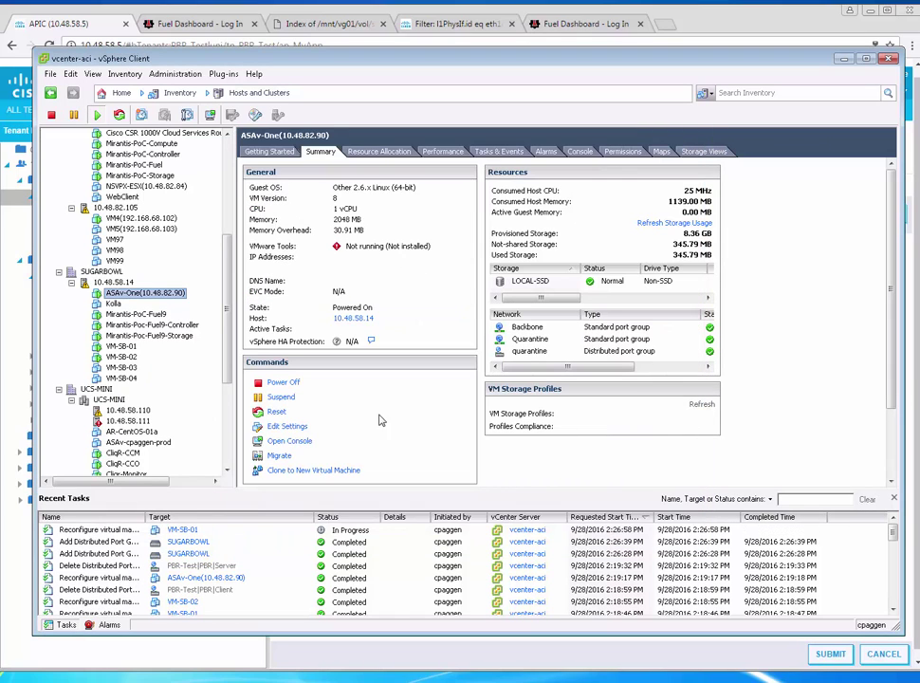
Set VM-SB-02's network adapter 1 to the PBR-Test|MyApp|Server port group
{"action": "right_click", "coordinate": [133, 358]}
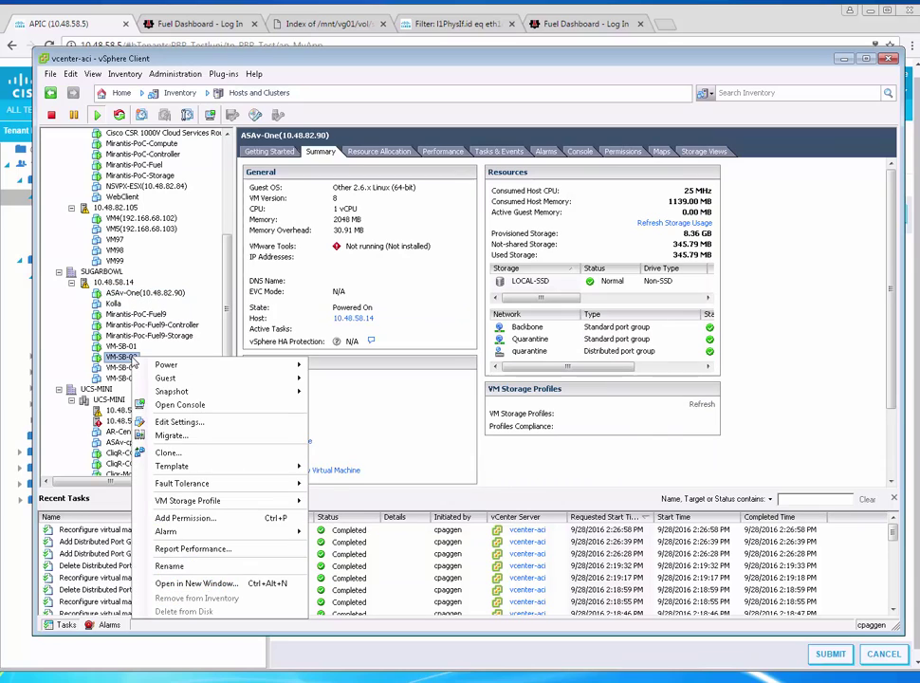
{"action": "left_click", "coordinate": [191, 423]}
{"action": "left_click", "coordinate": [427, 308]}
{"action": "left_click", "coordinate": [539, 390]}
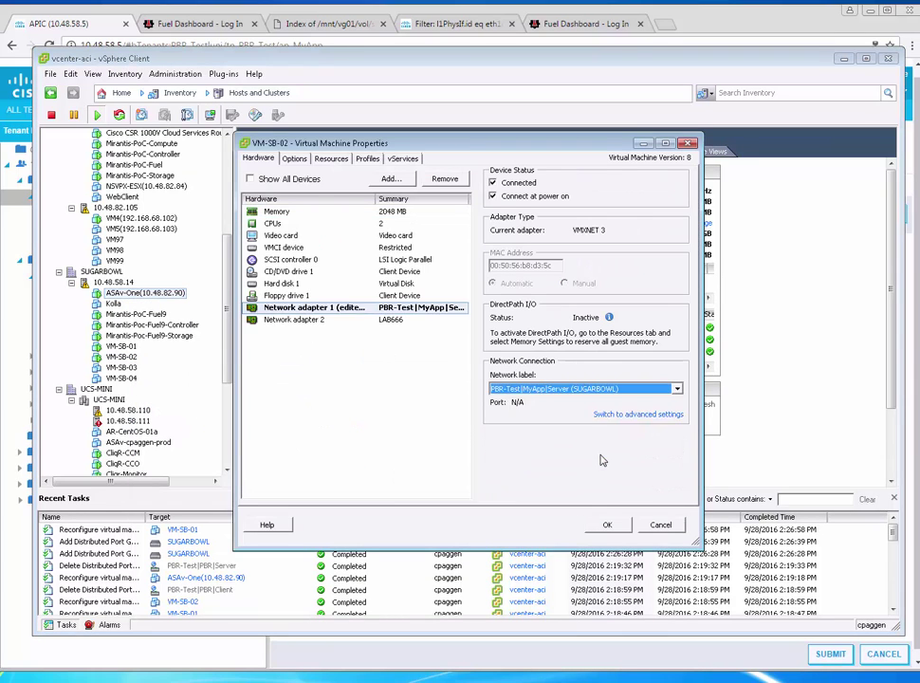
Apply VM-SB-02's network change, log in to its console, then run and stop a gateway ping
{"action": "left_click", "coordinate": [607, 524]}
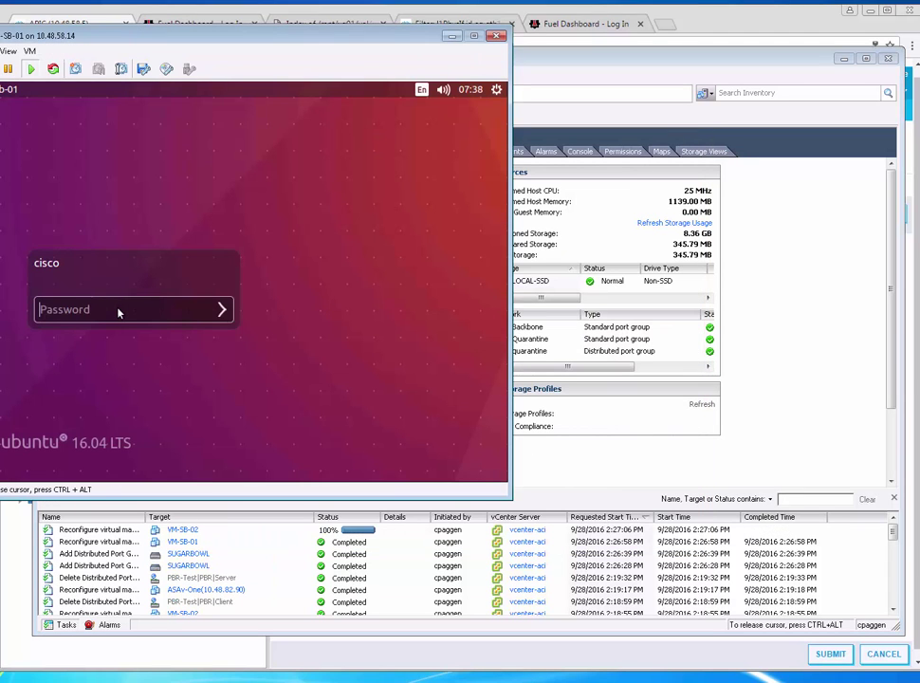
{"action": "type", "text": "cisco"}
{"action": "key", "text": "Return"}
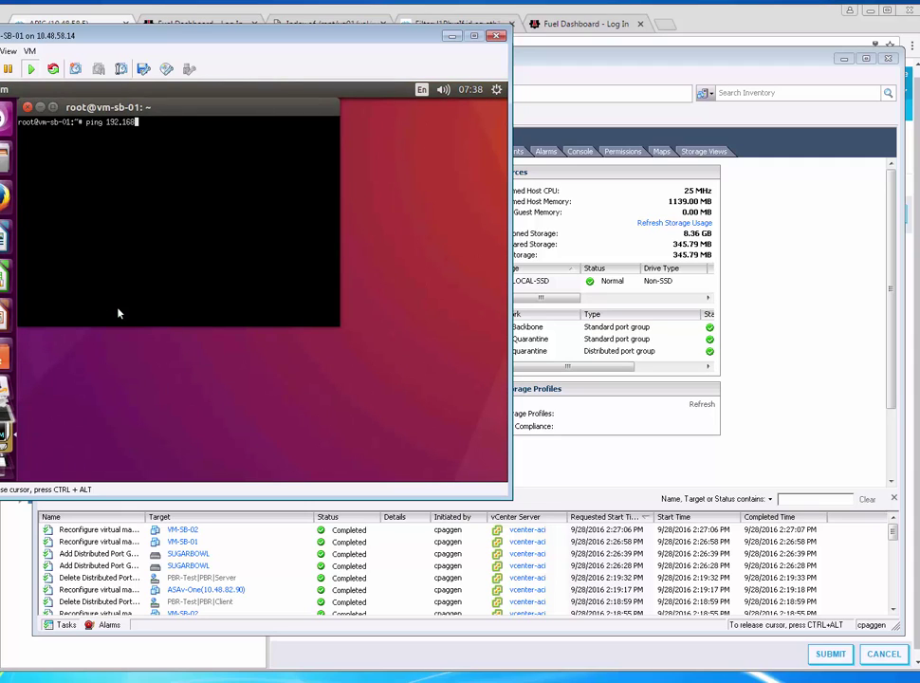
{"action": "type", "text": "1"}
{"action": "key", "text": "Return"}
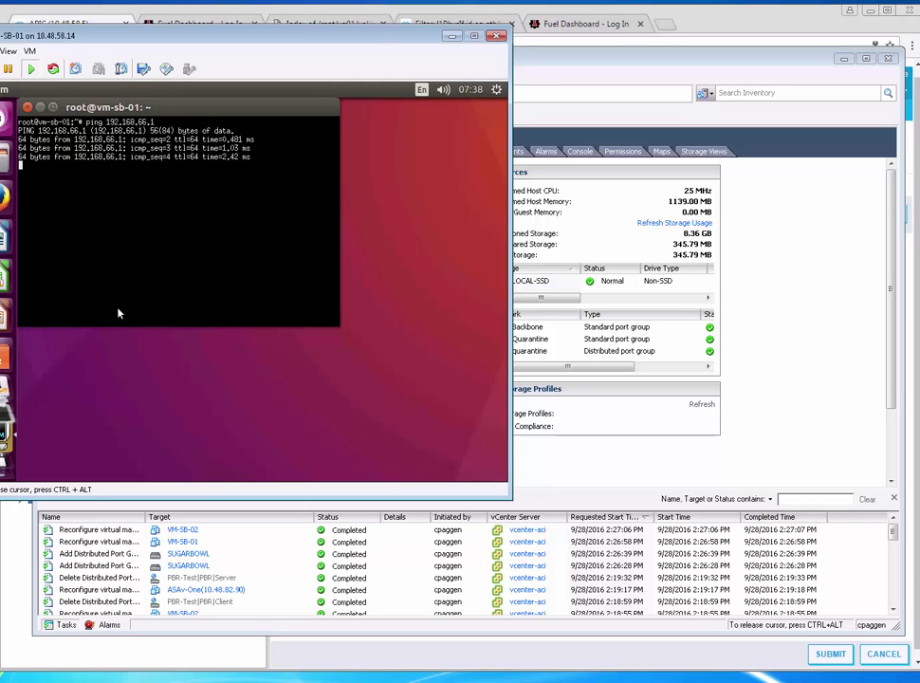
{"action": "key", "text": "ctrl+c"}
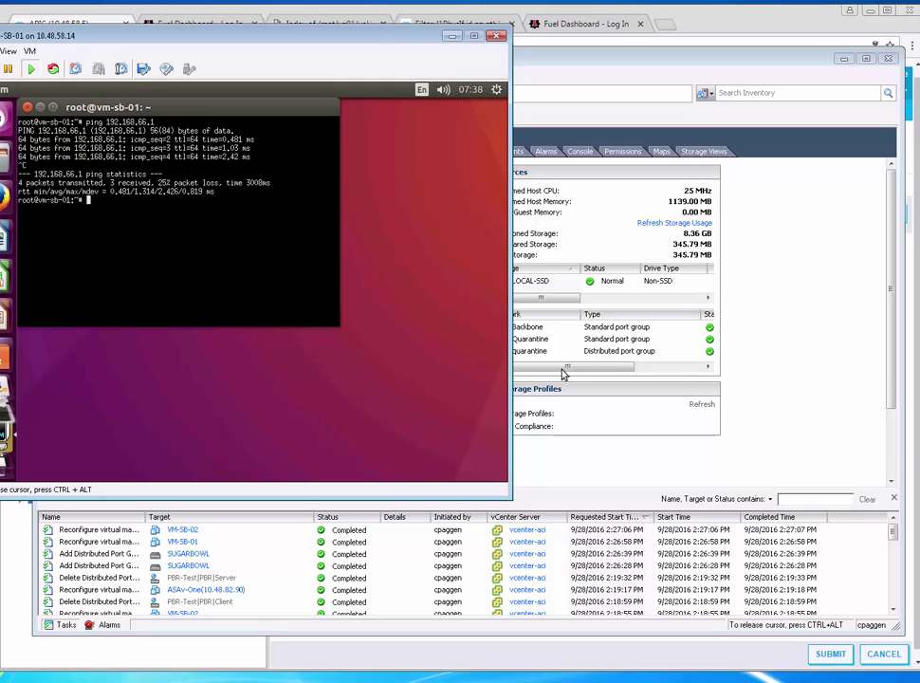
Unlock the VM-SB-02 desktop, stop the 192.168.67.1 ping to view statistics, and return to APIC
{"action": "key", "text": "alt+Tab"}
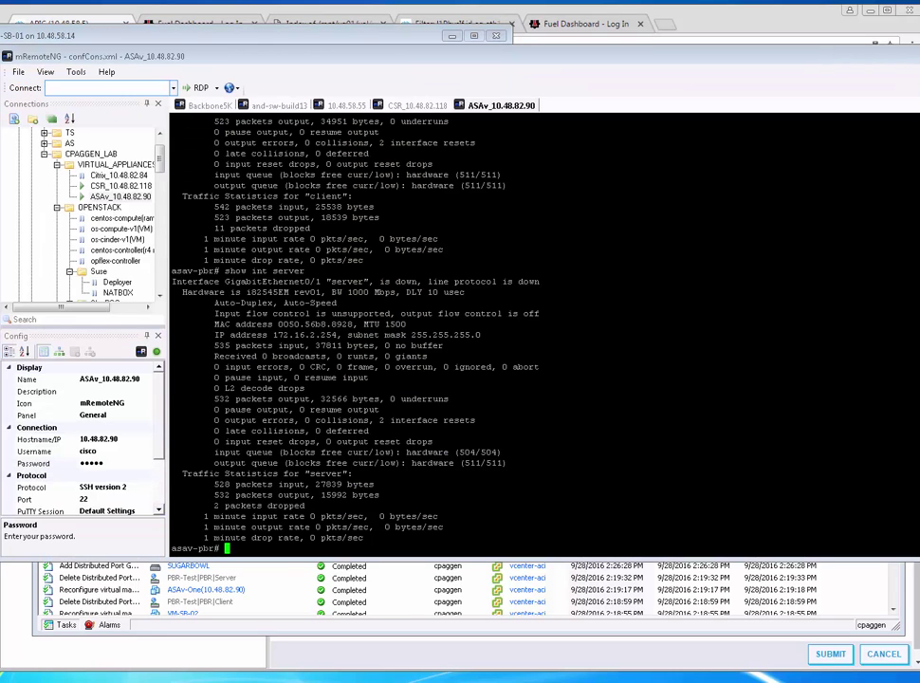
{"action": "key", "text": "alt+Tab"}
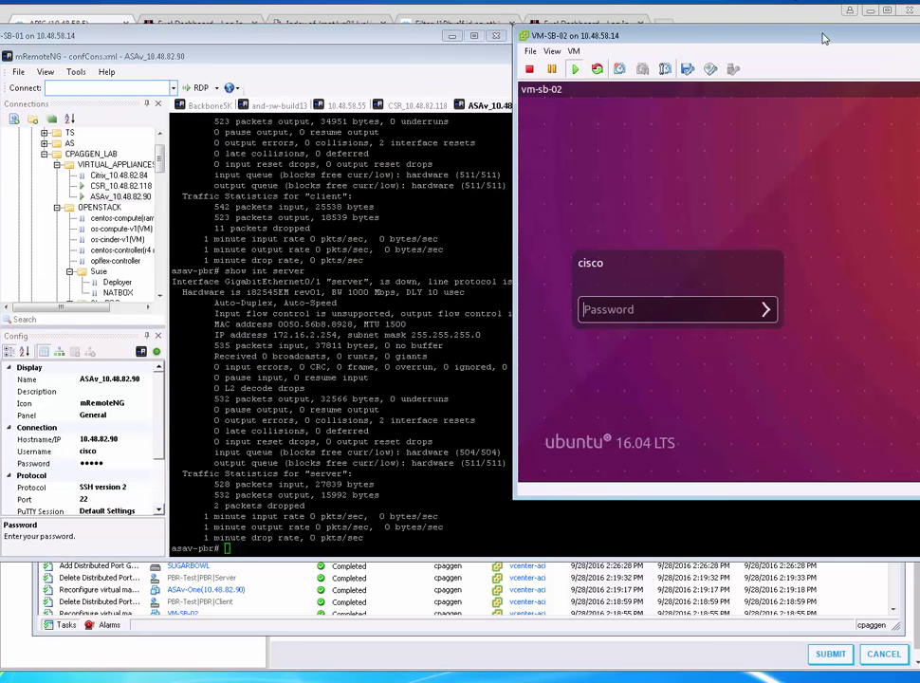
{"action": "left_click_drag", "start_coordinate": [626, 29], "coordinate": [627, 62]}
{"action": "left_click", "coordinate": [507, 349]}
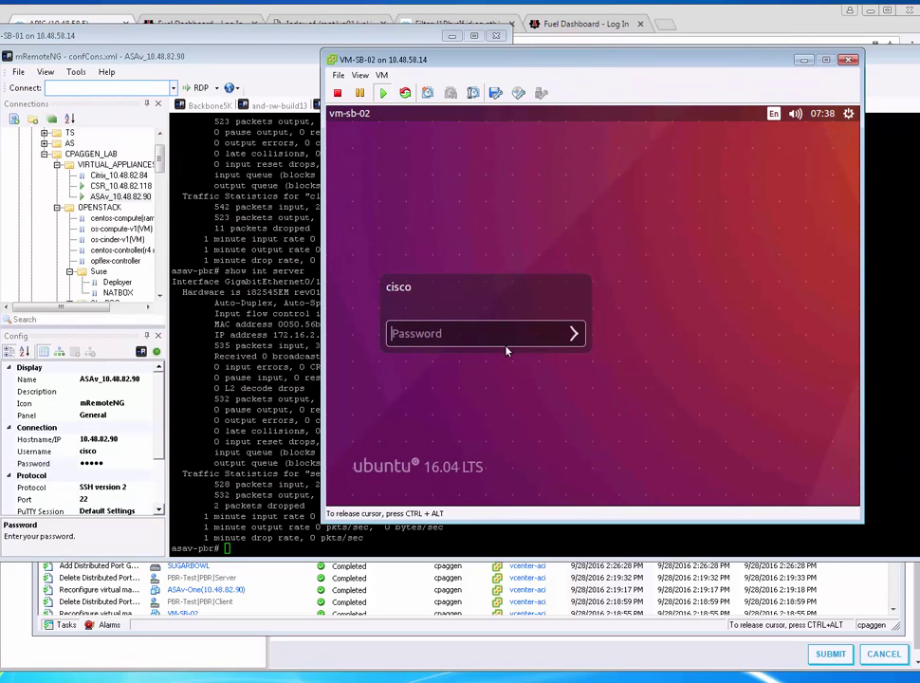
{"action": "type", "text": "cisco"}
{"action": "key", "text": "Return"}
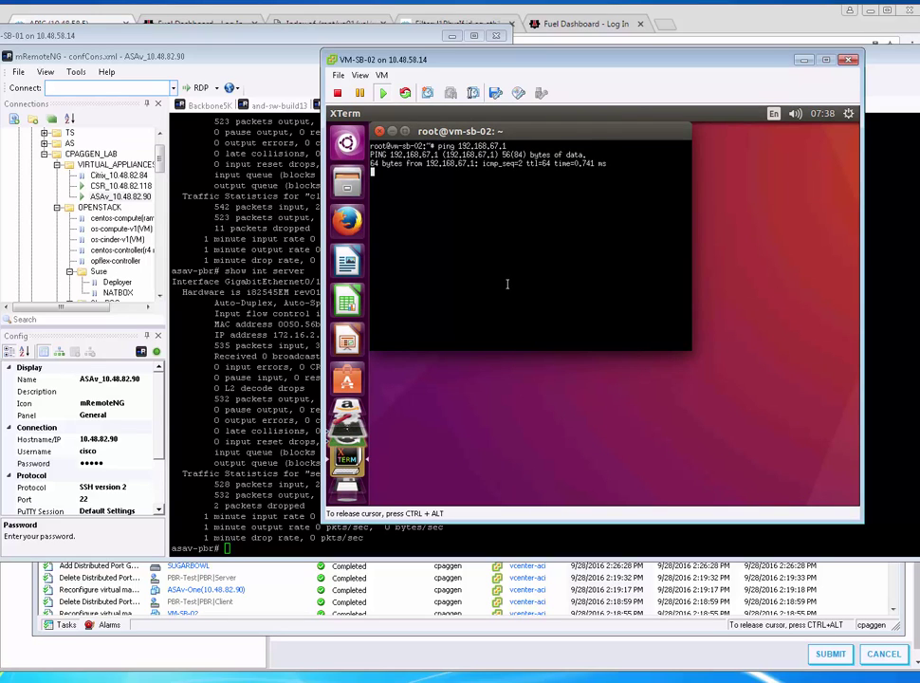
{"action": "key", "text": "ctrl+c"}
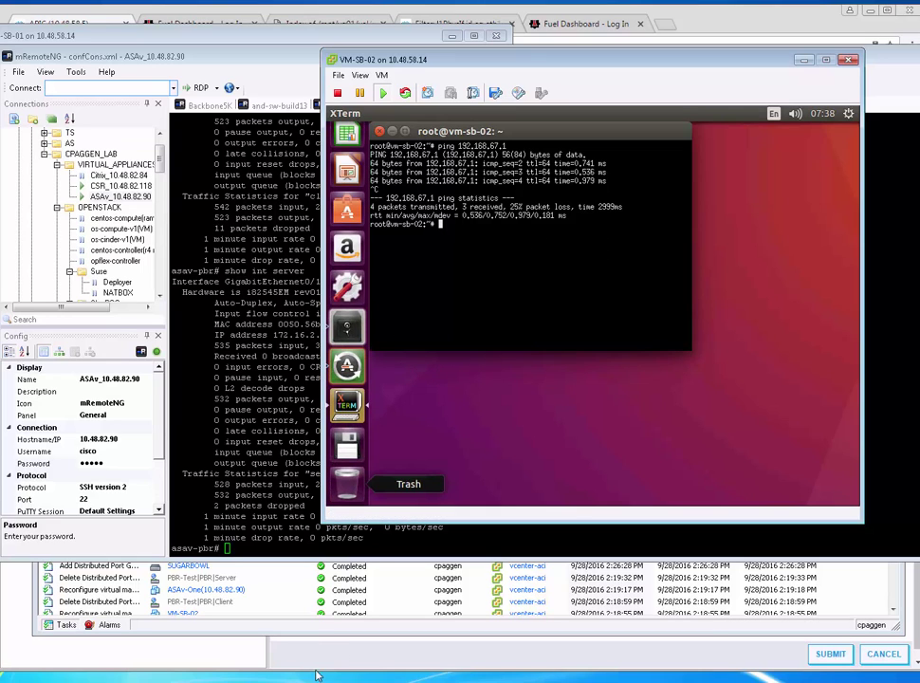
{"action": "key", "text": "alt+Tab"}
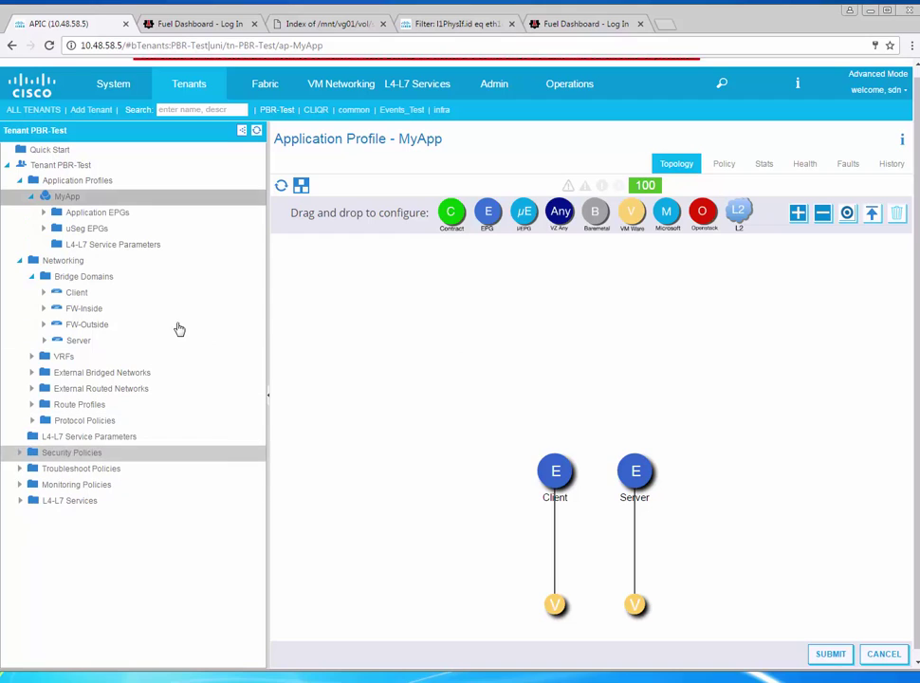
Expand PBR-Test's L4-L7 Services, open L4-L7 Devices, and bring up its create option
{"action": "scroll", "coordinate": [178, 328], "scroll_direction": "down", "scroll_amount": 1}
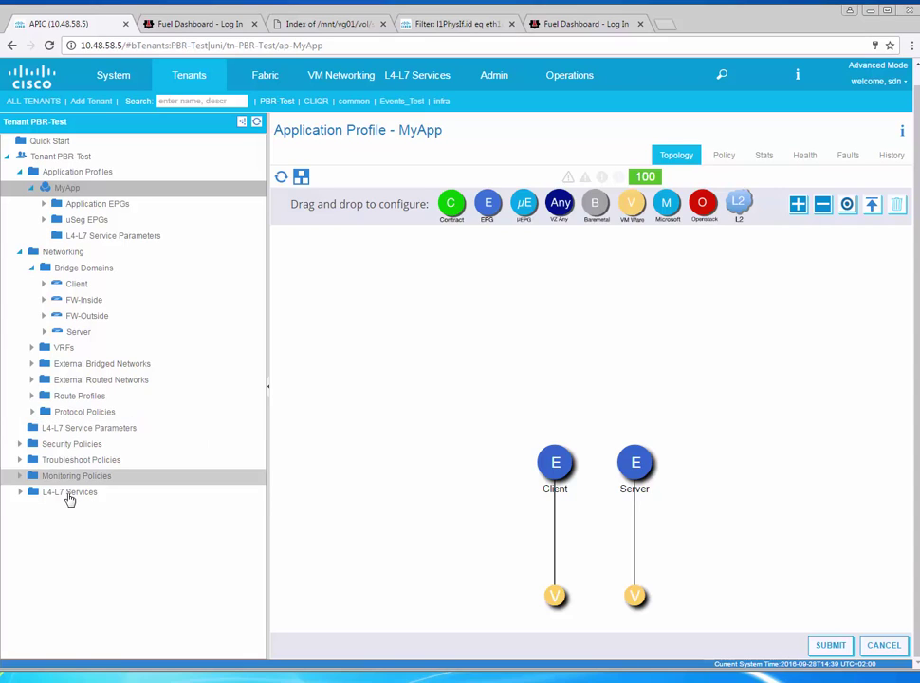
{"action": "left_click", "coordinate": [19, 491]}
{"action": "scroll", "coordinate": [160, 488], "scroll_direction": "down", "scroll_amount": 1}
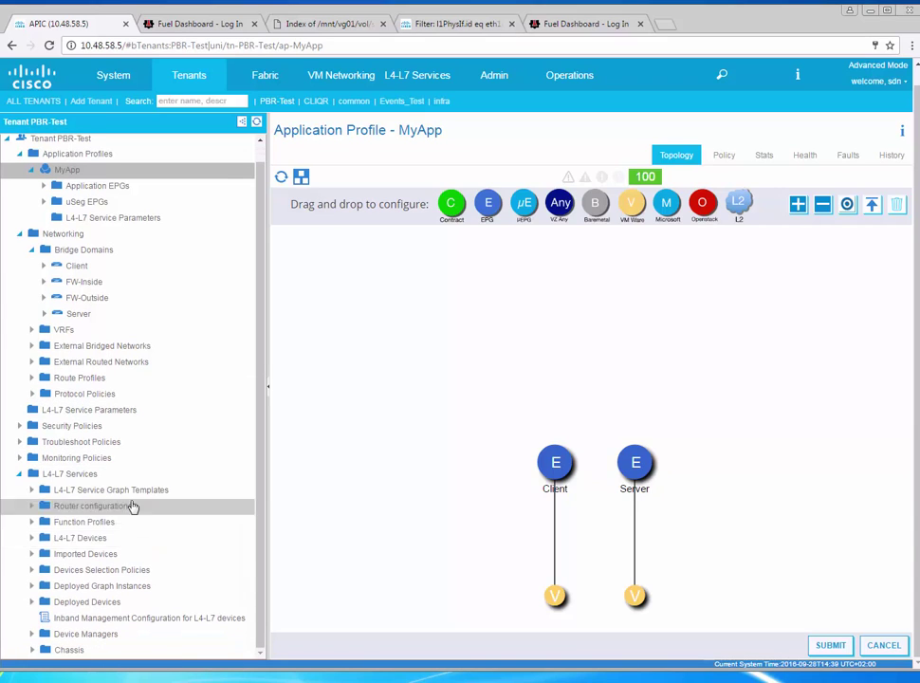
{"action": "left_click", "coordinate": [112, 543]}
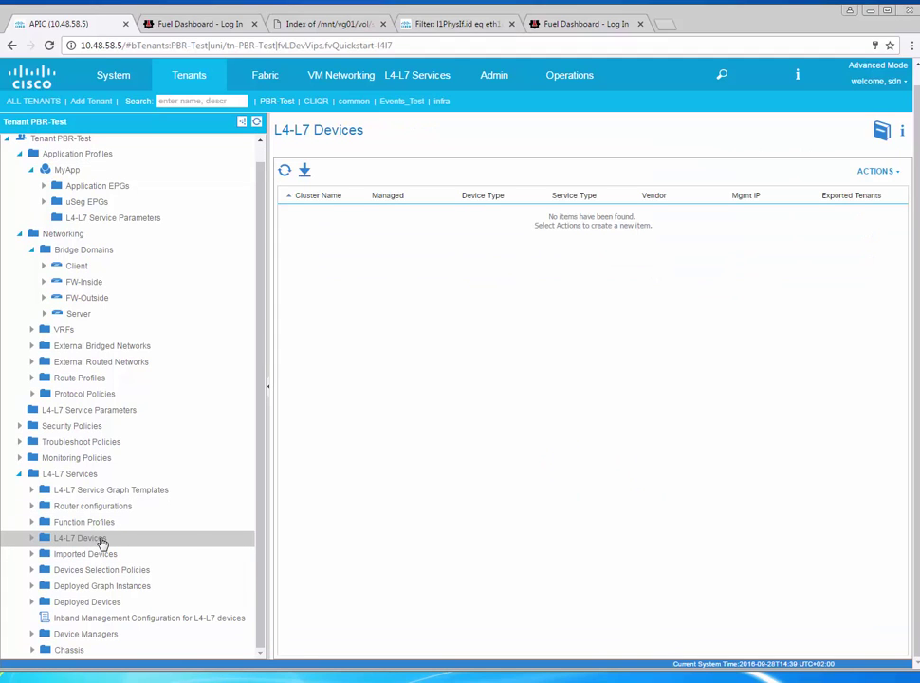
{"action": "right_click", "coordinate": [108, 542]}
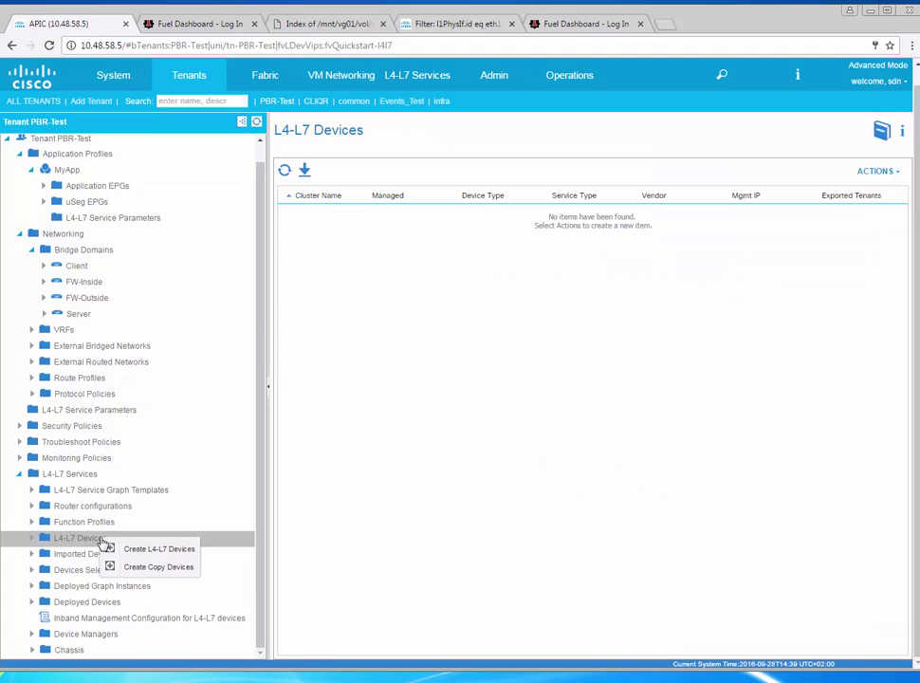
Define unmanaged virtual Firewall ASAv in SUGARBOWL with GoTo function on VM ASAv-One
{"action": "left_click", "coordinate": [172, 551]}
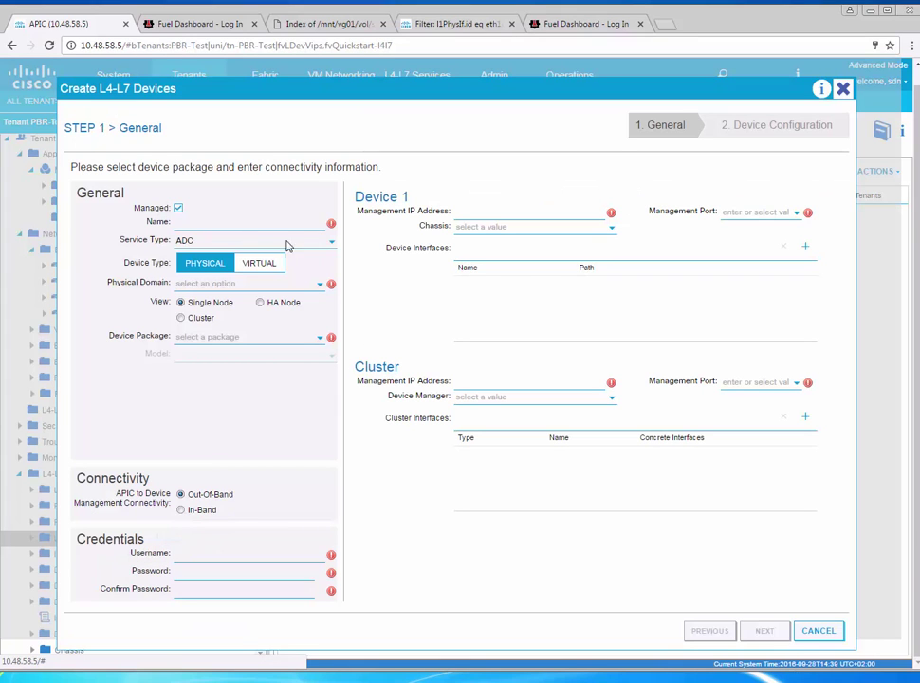
{"action": "left_click", "coordinate": [178, 208]}
{"action": "left_click", "coordinate": [220, 222]}
{"action": "type", "text": "ASAv"}
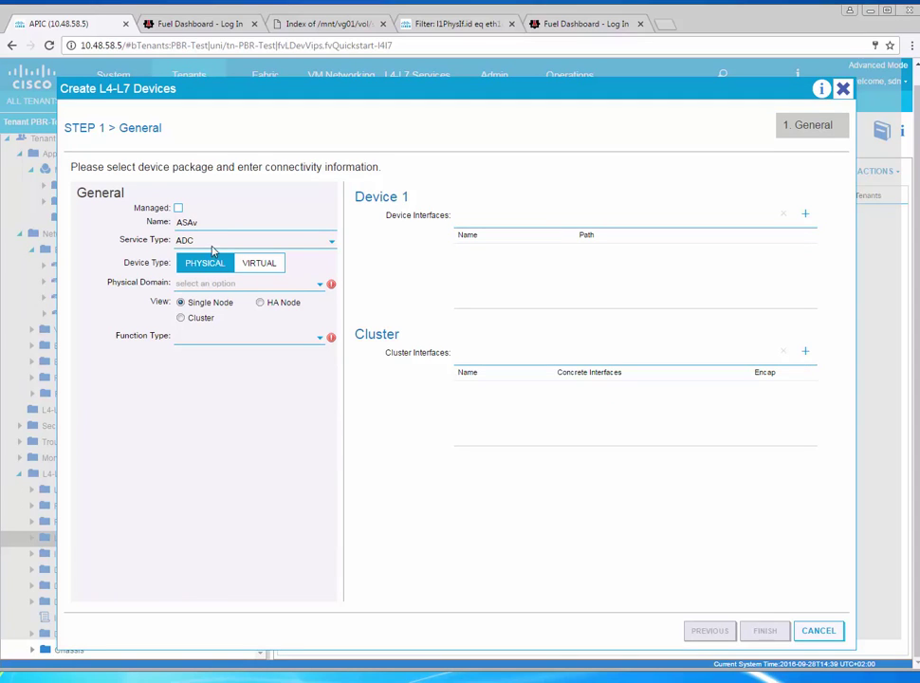
{"action": "left_click", "coordinate": [213, 249]}
{"action": "left_click", "coordinate": [208, 274]}
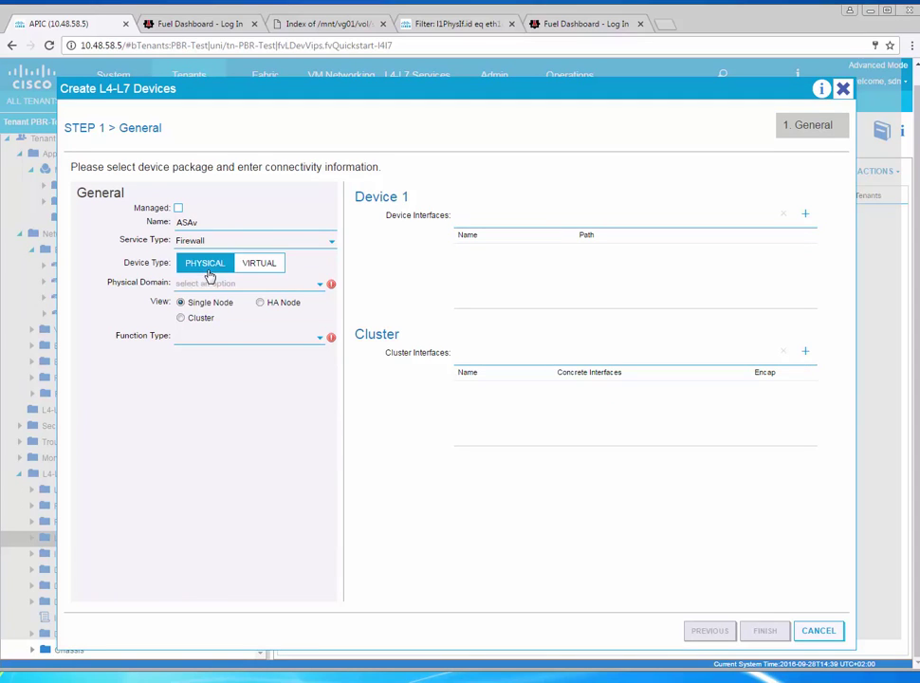
{"action": "left_click", "coordinate": [259, 265]}
{"action": "left_click", "coordinate": [254, 285]}
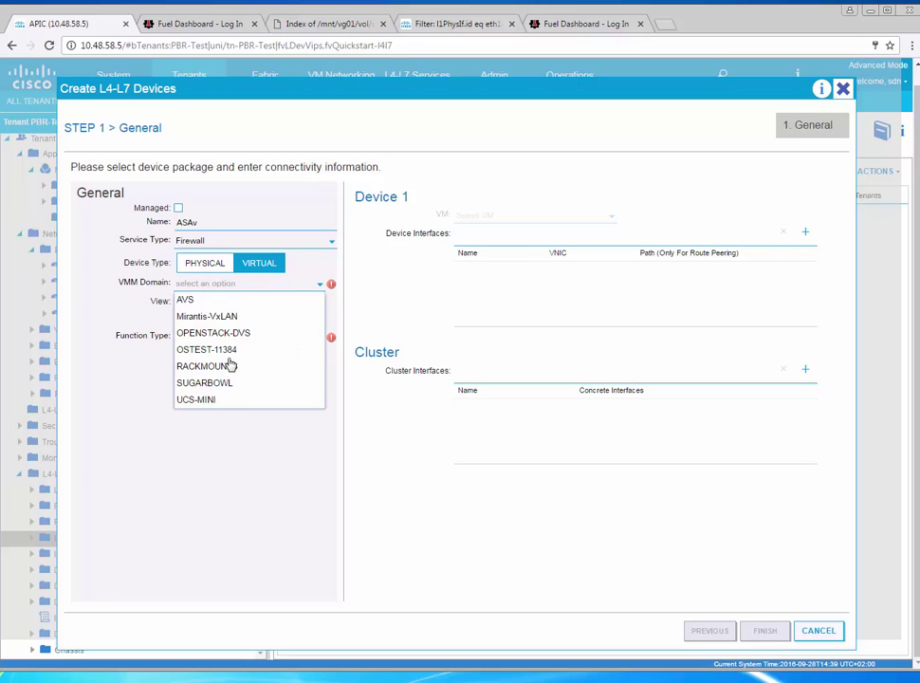
{"action": "left_click", "coordinate": [226, 384]}
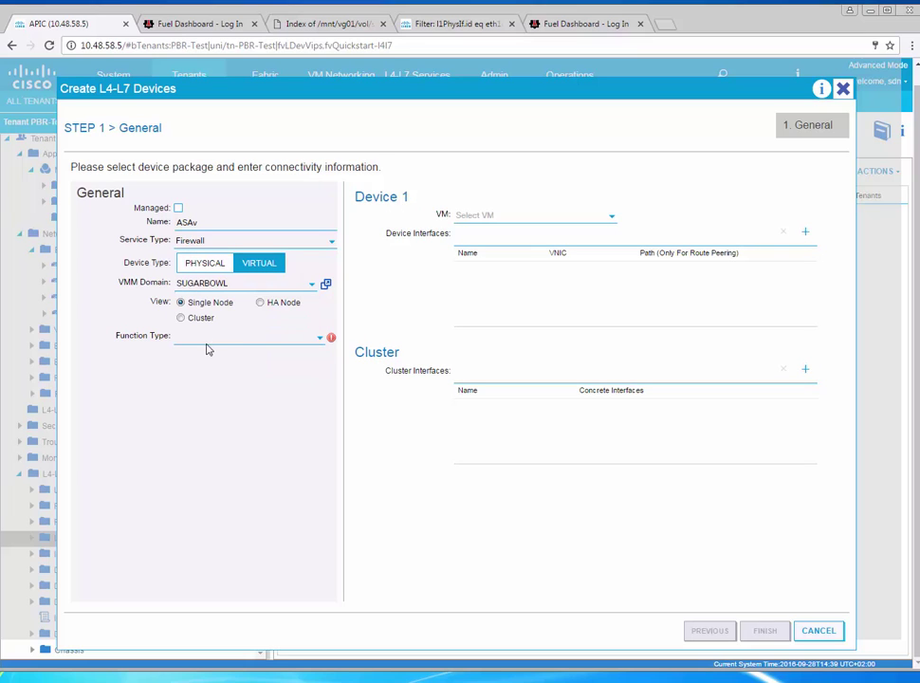
{"action": "left_click", "coordinate": [208, 339]}
{"action": "left_click", "coordinate": [205, 371]}
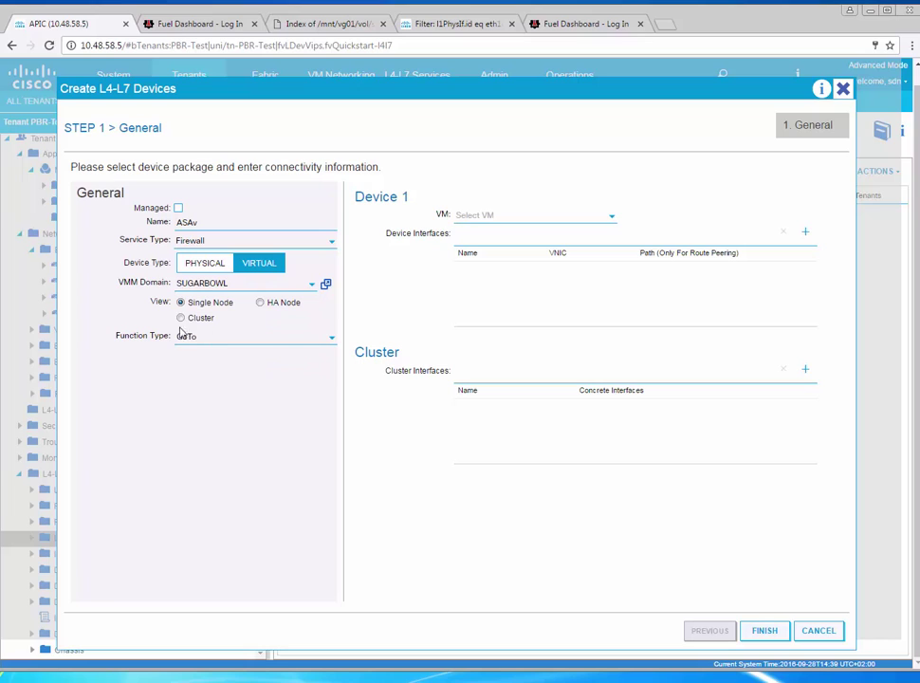
{"action": "left_click", "coordinate": [568, 219]}
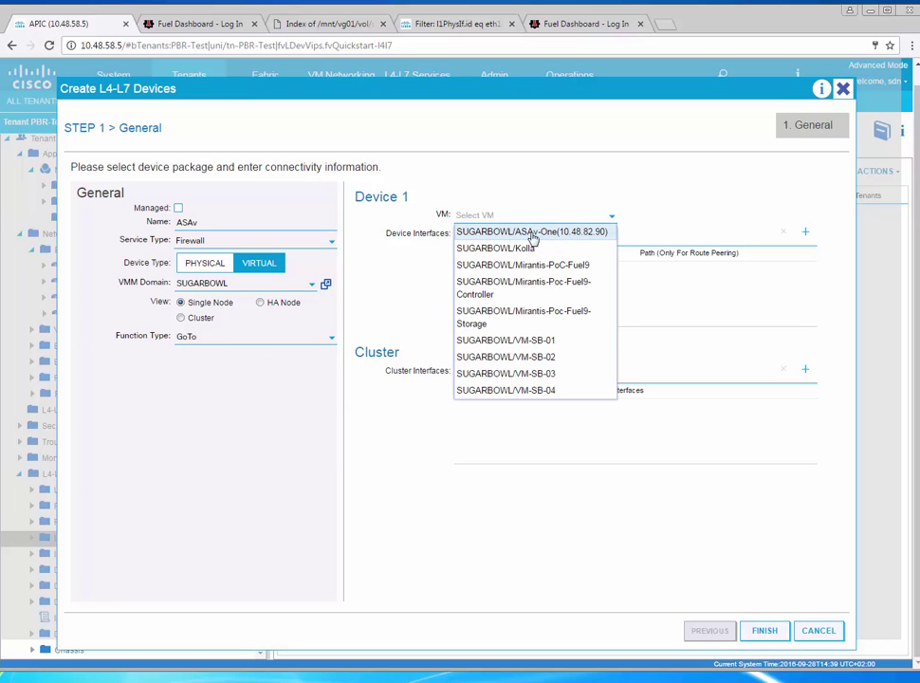
{"action": "left_click", "coordinate": [531, 232]}
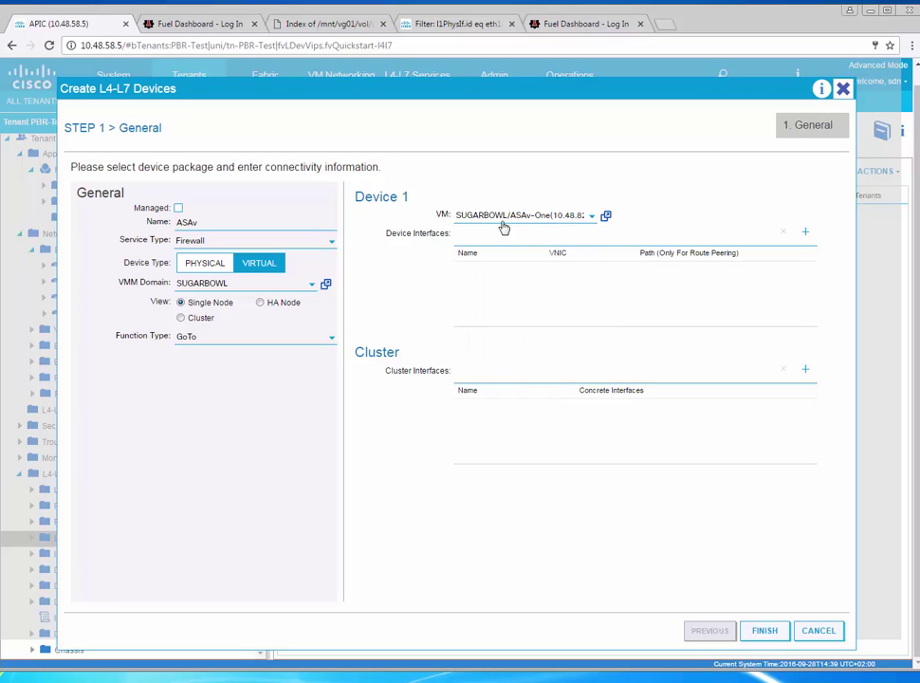
Add device interfaces client on Network adapter 2 and server on Network adapter 3
{"action": "left_click", "coordinate": [807, 234]}
{"action": "left_click", "coordinate": [511, 267]}
{"action": "type", "text": "c"}
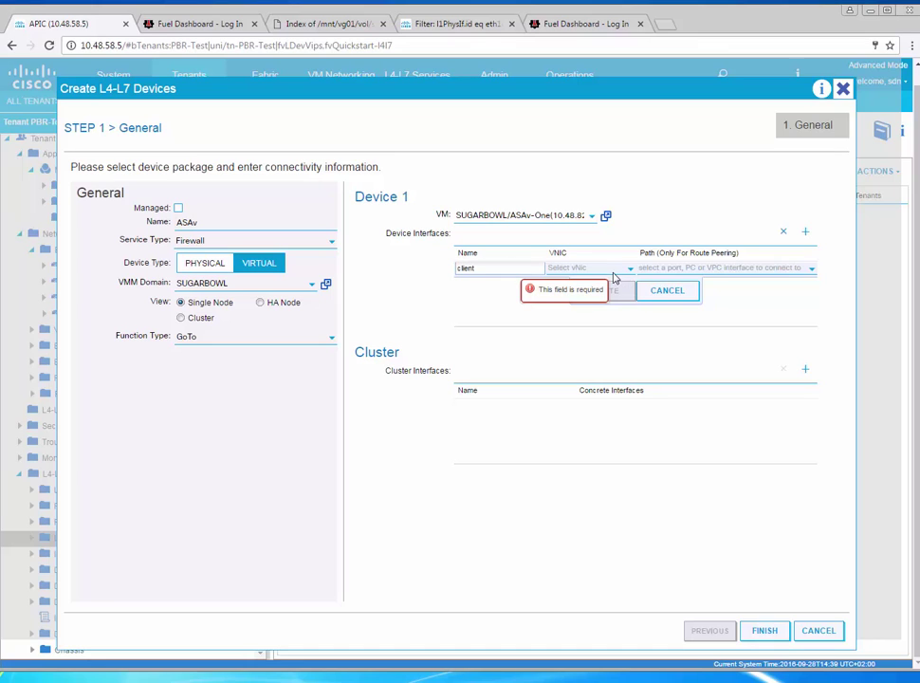
{"action": "type", "text": "lient"}
{"action": "left_click", "coordinate": [614, 271]}
{"action": "left_click", "coordinate": [581, 298]}
{"action": "left_click", "coordinate": [604, 293]}
{"action": "left_click", "coordinate": [805, 232]}
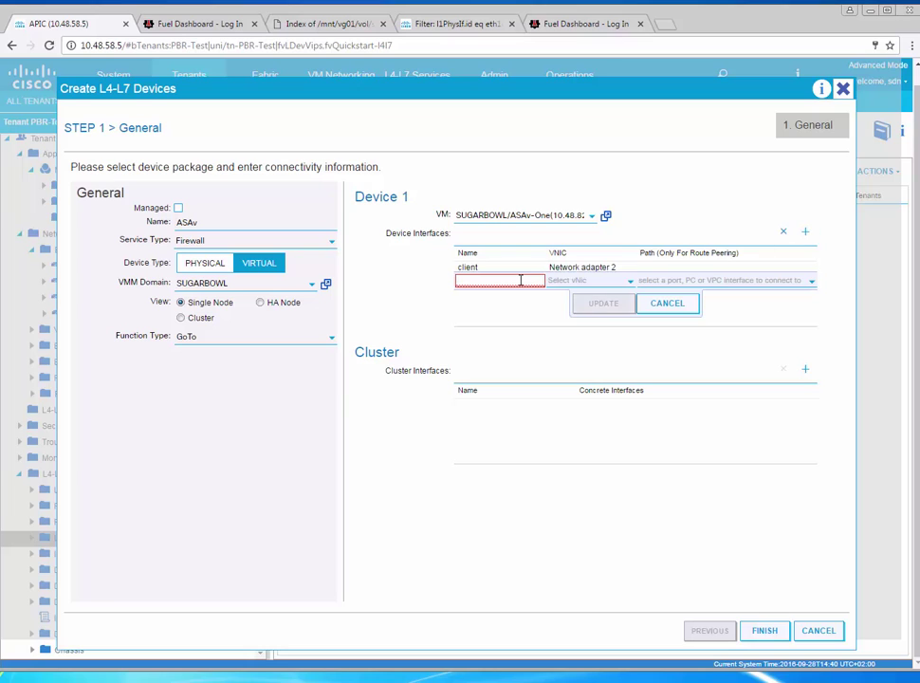
{"action": "type", "text": "server"}
{"action": "left_click", "coordinate": [604, 282]}
{"action": "left_click", "coordinate": [601, 329]}
{"action": "left_click", "coordinate": [609, 310]}
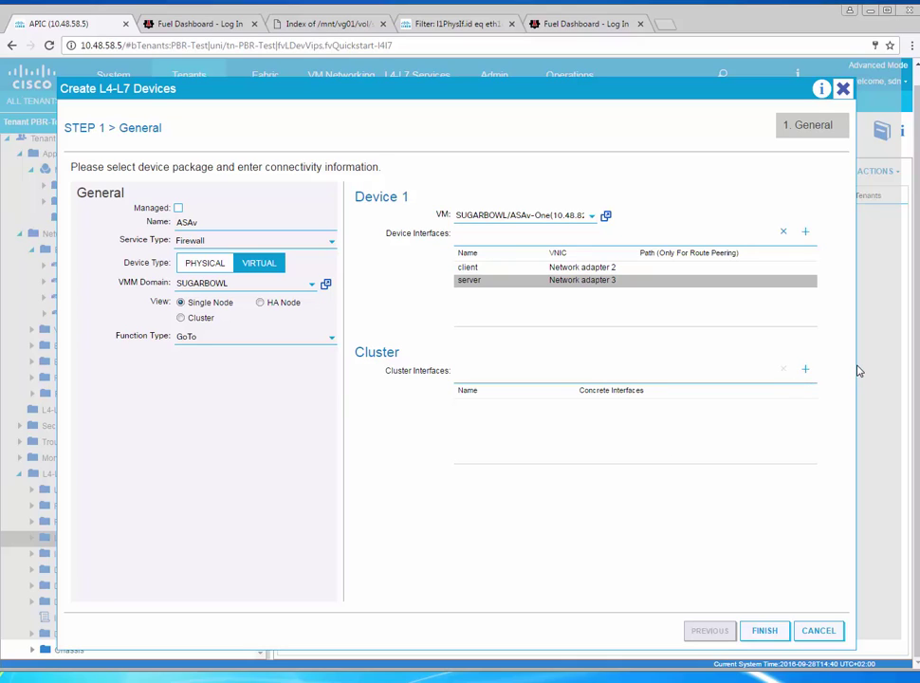
Add cluster interface client mapped to Device1/client
{"action": "left_click", "coordinate": [806, 369]}
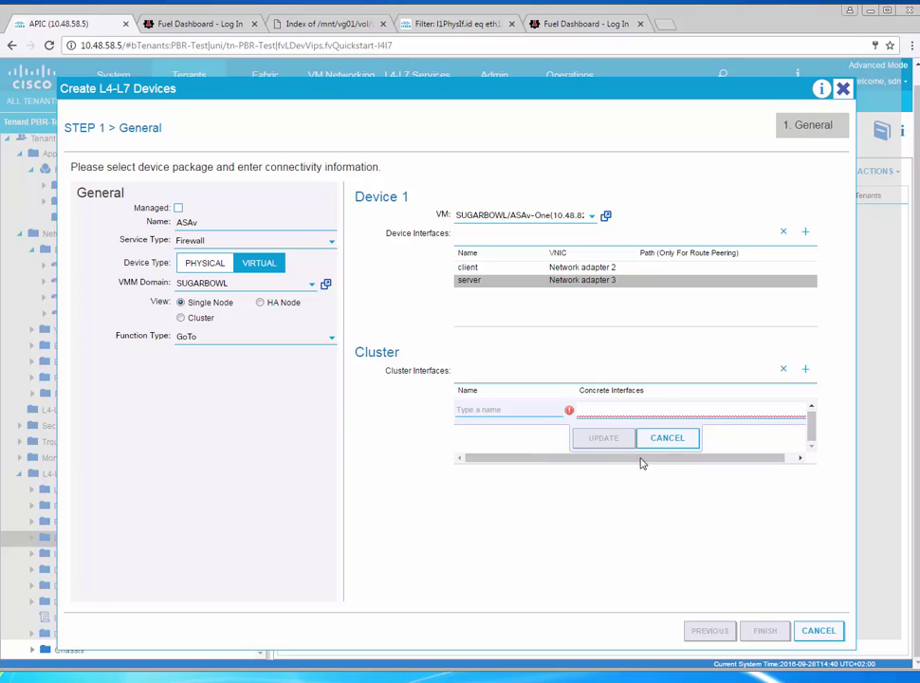
{"action": "left_click_drag", "start_coordinate": [776, 460], "coordinate": [805, 460]}
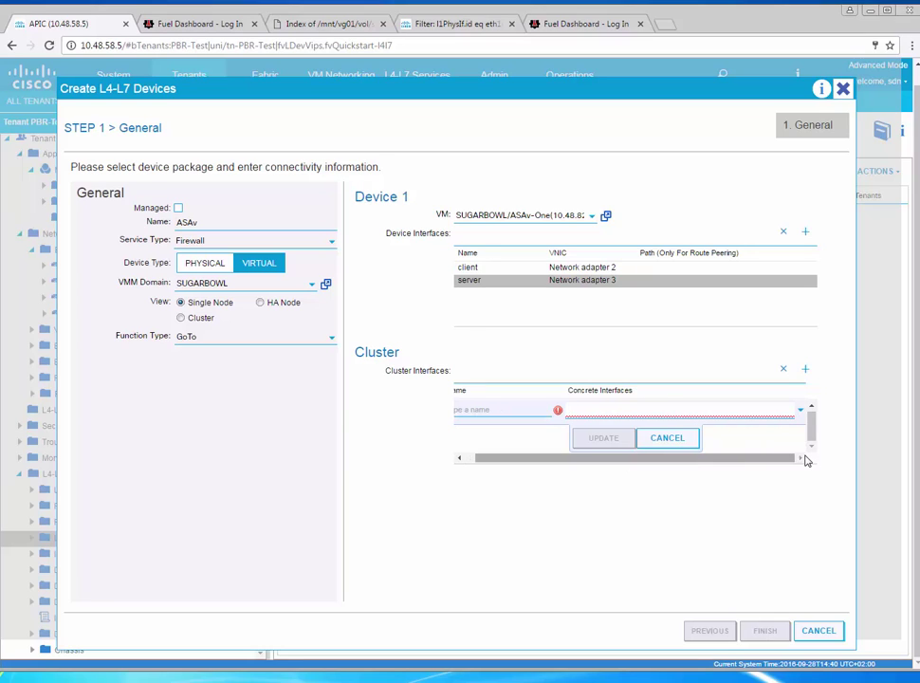
{"action": "left_click", "coordinate": [542, 412]}
{"action": "type", "text": "client"}
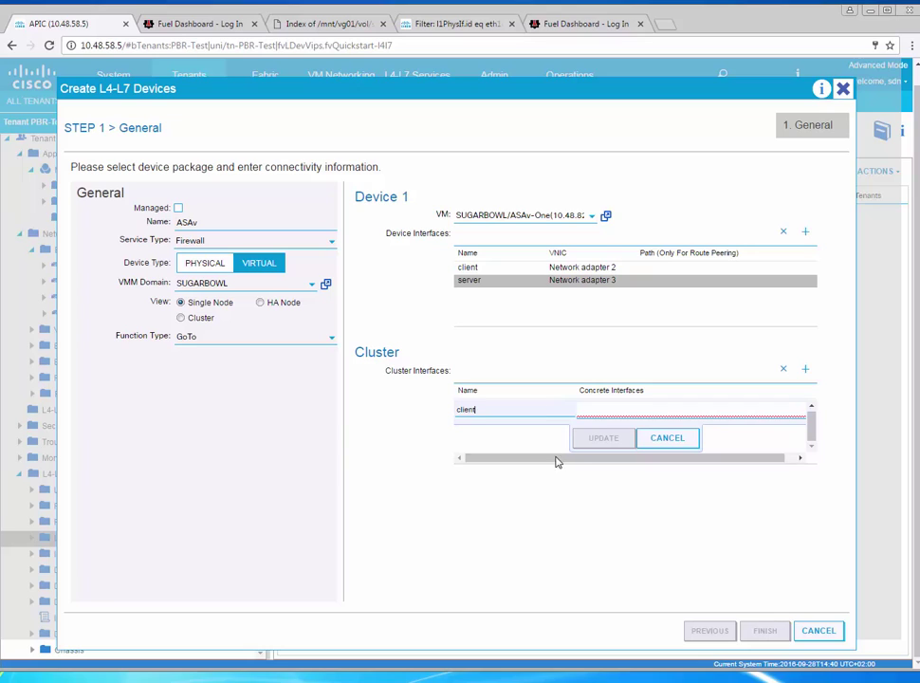
{"action": "left_click_drag", "start_coordinate": [557, 462], "coordinate": [668, 462]}
{"action": "left_click", "coordinate": [799, 417]}
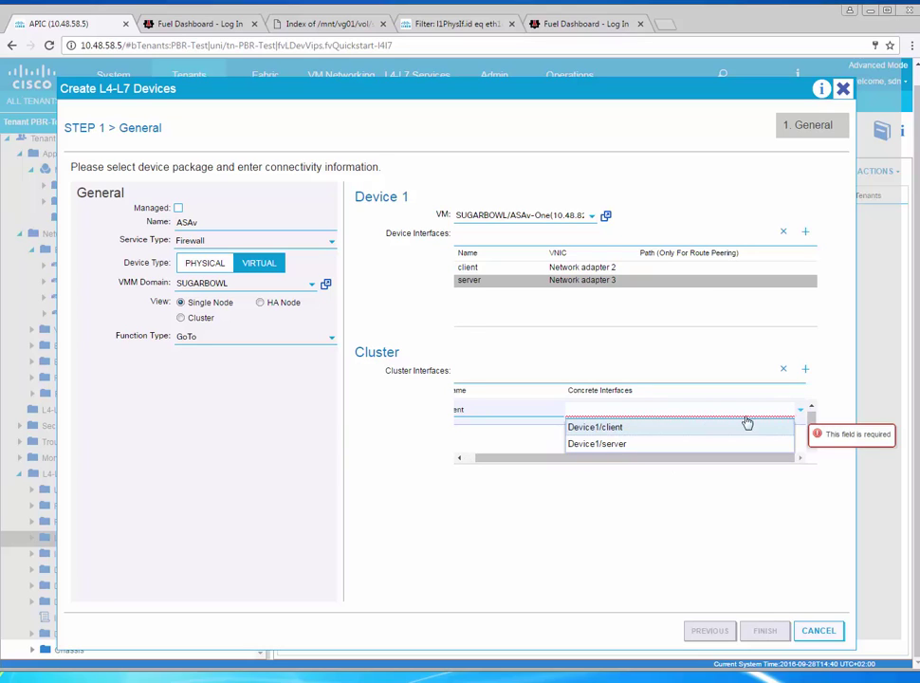
{"action": "left_click", "coordinate": [684, 430]}
{"action": "left_click", "coordinate": [538, 446]}
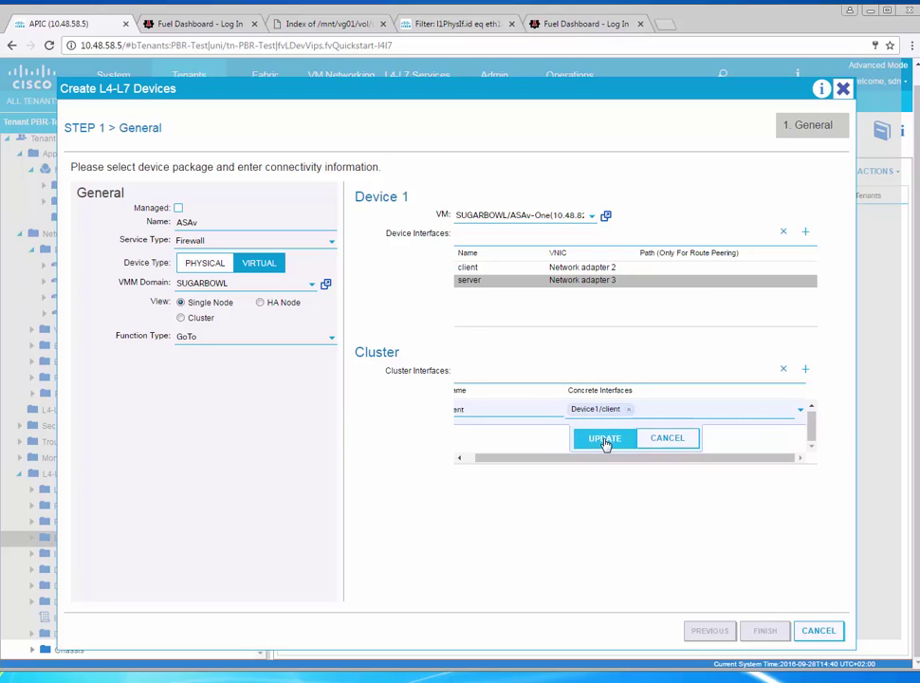
{"action": "left_click", "coordinate": [608, 440]}
Add cluster interface server mapped to Device1/server and finish creating the ASAv device
{"action": "left_click", "coordinate": [806, 372]}
{"action": "left_click", "coordinate": [514, 425]}
{"action": "type", "text": "server"}
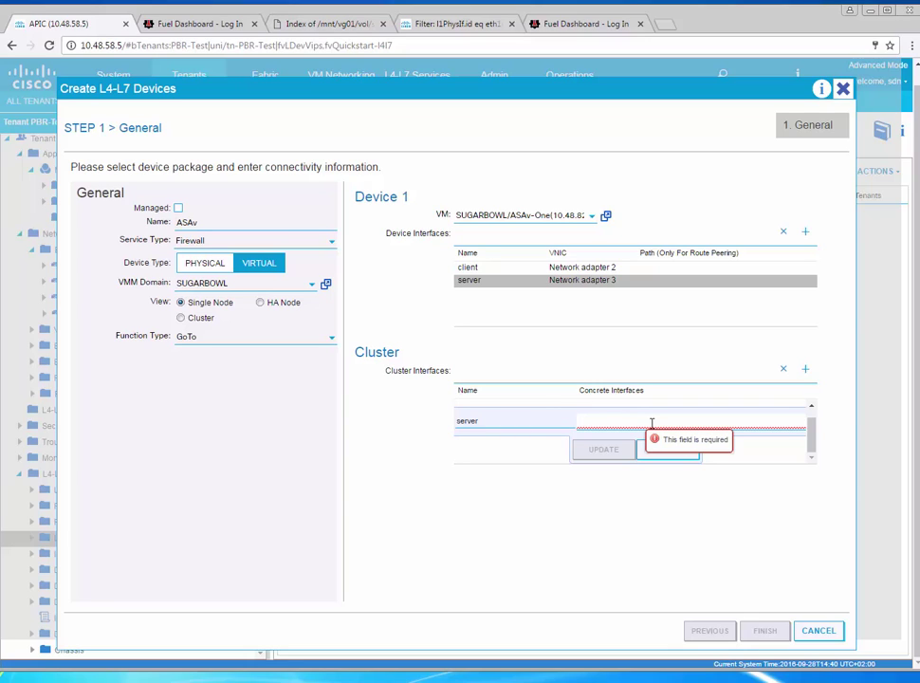
{"action": "left_click", "coordinate": [651, 423]}
{"action": "left_click", "coordinate": [603, 448]}
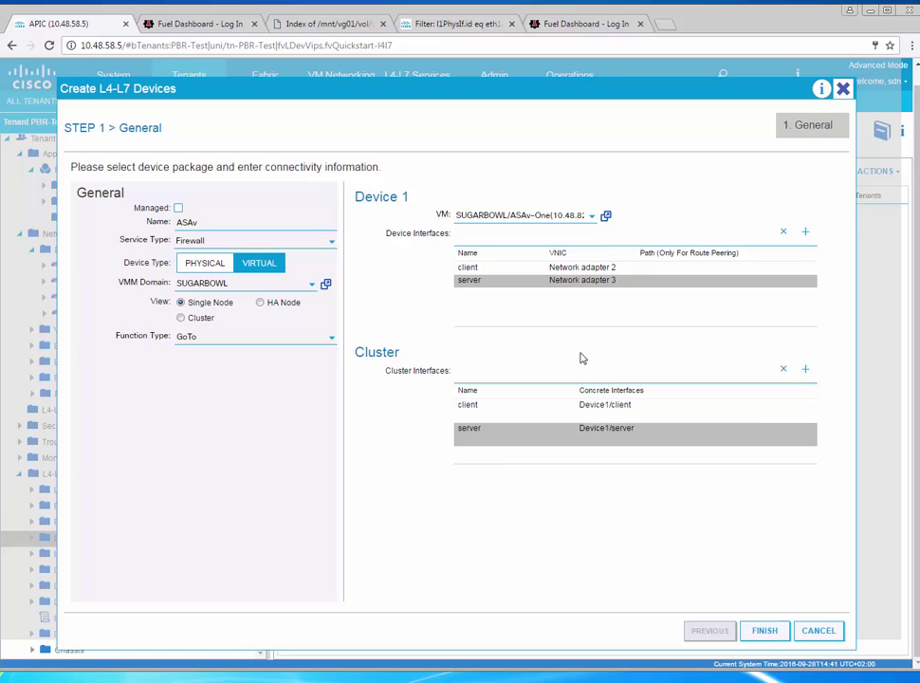
{"action": "left_click", "coordinate": [768, 633]}
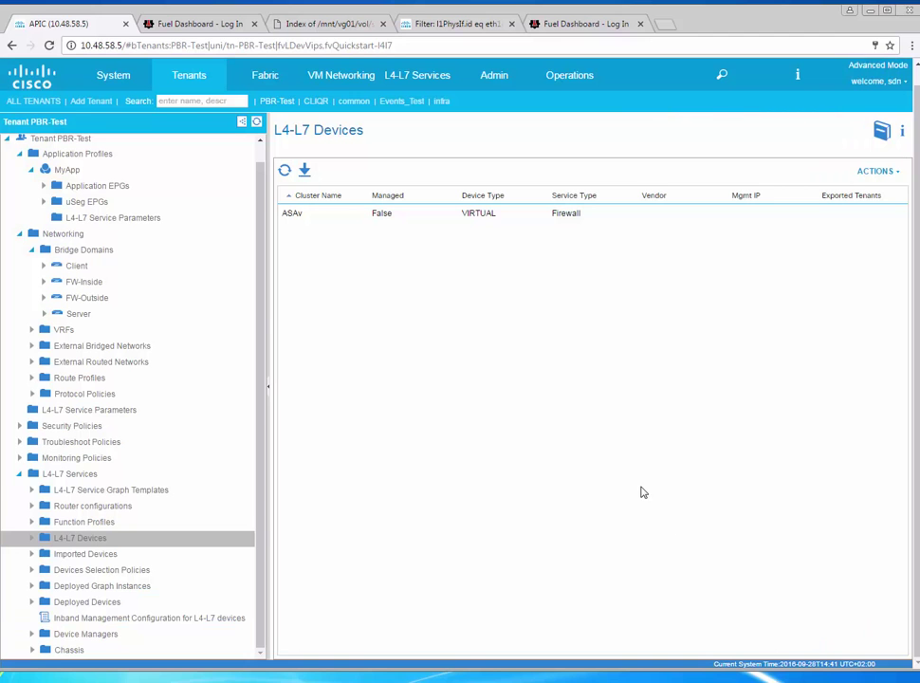
Create graph template HTTP-PBR with ASAv placed as a routed node with Route Redirect enabled
{"action": "left_click", "coordinate": [30, 539]}
{"action": "left_click", "coordinate": [118, 491]}
{"action": "right_click", "coordinate": [134, 495]}
{"action": "left_click", "coordinate": [218, 506]}
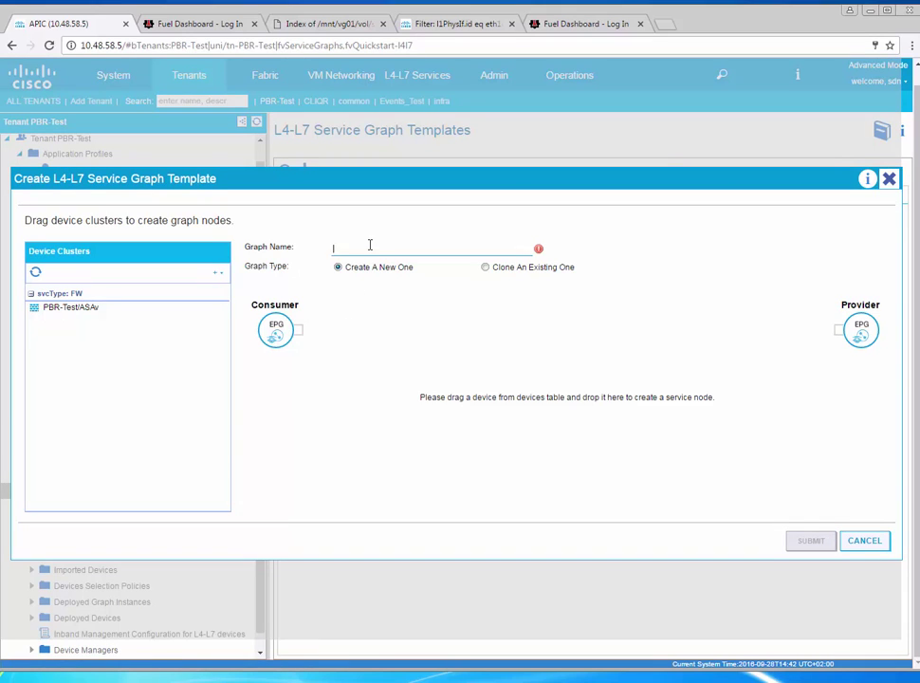
{"action": "type", "text": "HTT"}
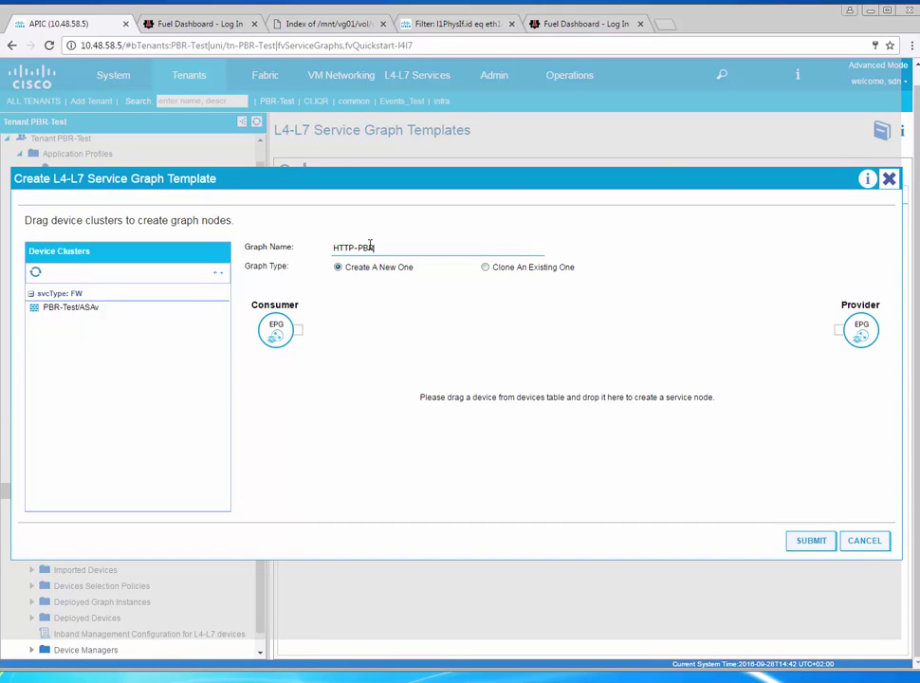
{"action": "type", "text": "P-PBR"}
{"action": "left_click_drag", "start_coordinate": [72, 308], "coordinate": [550, 330]}
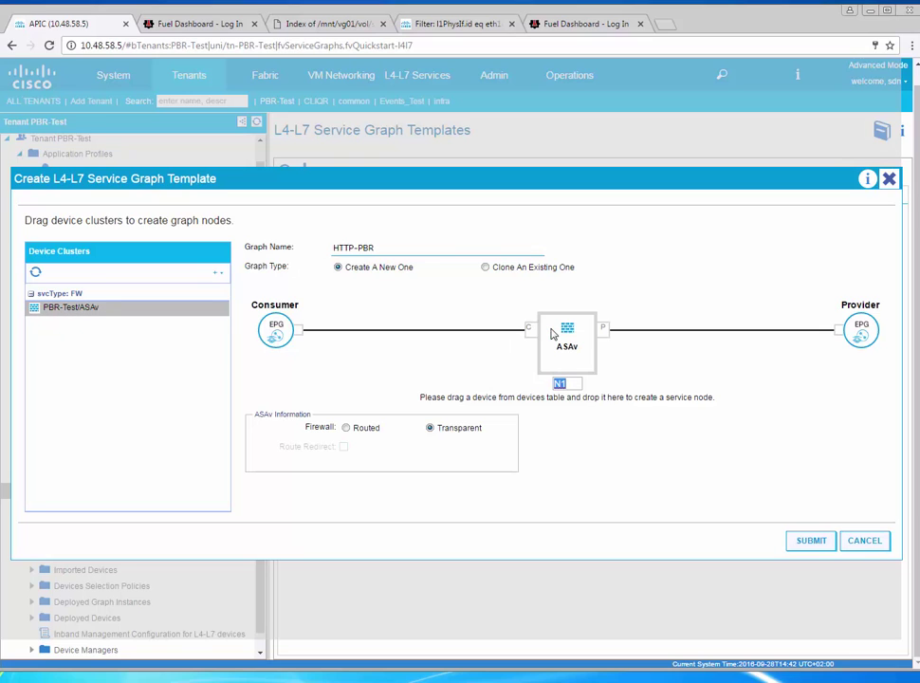
{"action": "left_click", "coordinate": [347, 429]}
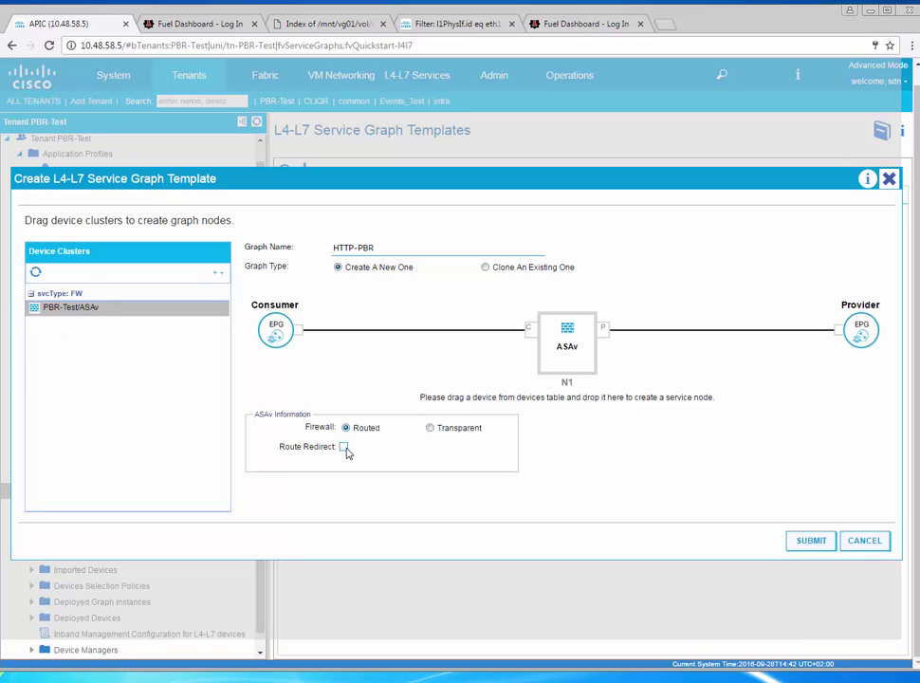
{"action": "left_click", "coordinate": [345, 449]}
Save HTTP-PBR, apply it from epg-Client to epg-Server with new contract PBR-HTTP-NO-SSH, unchecking No Filter
{"action": "left_click", "coordinate": [793, 543]}
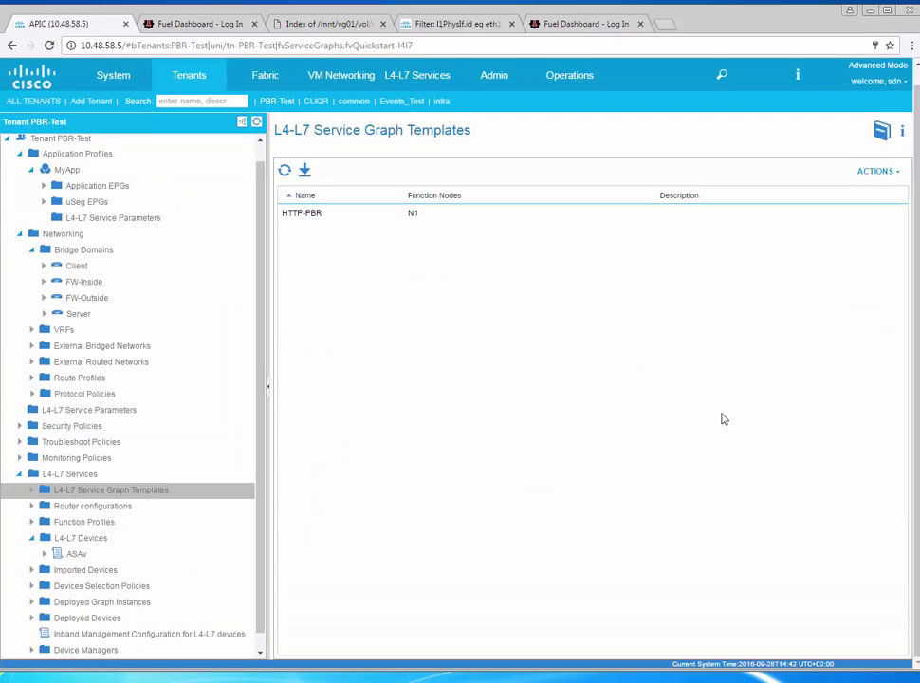
{"action": "left_click", "coordinate": [32, 489]}
{"action": "right_click", "coordinate": [117, 512]}
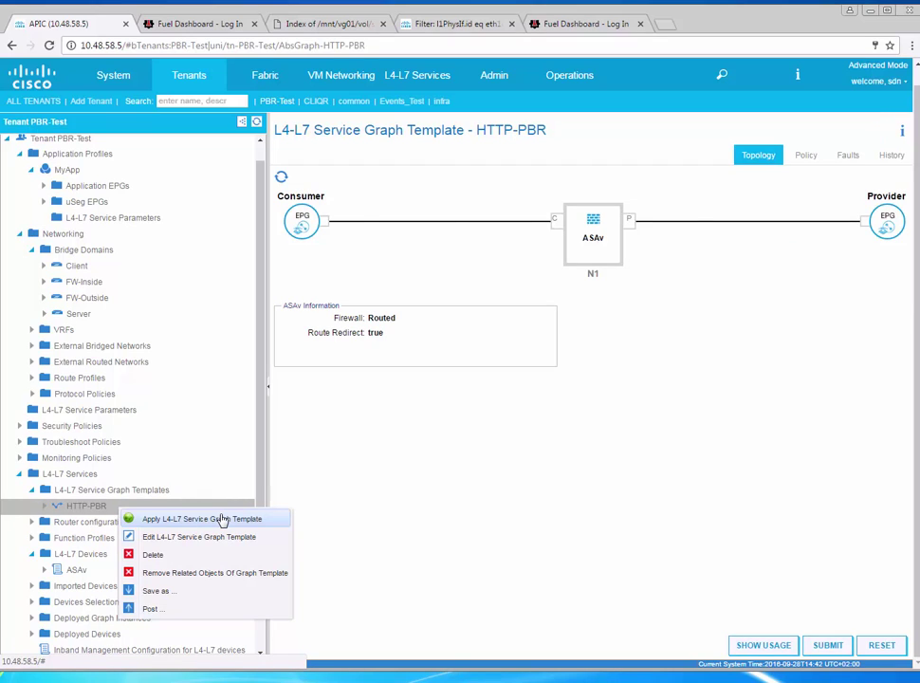
{"action": "left_click", "coordinate": [221, 520]}
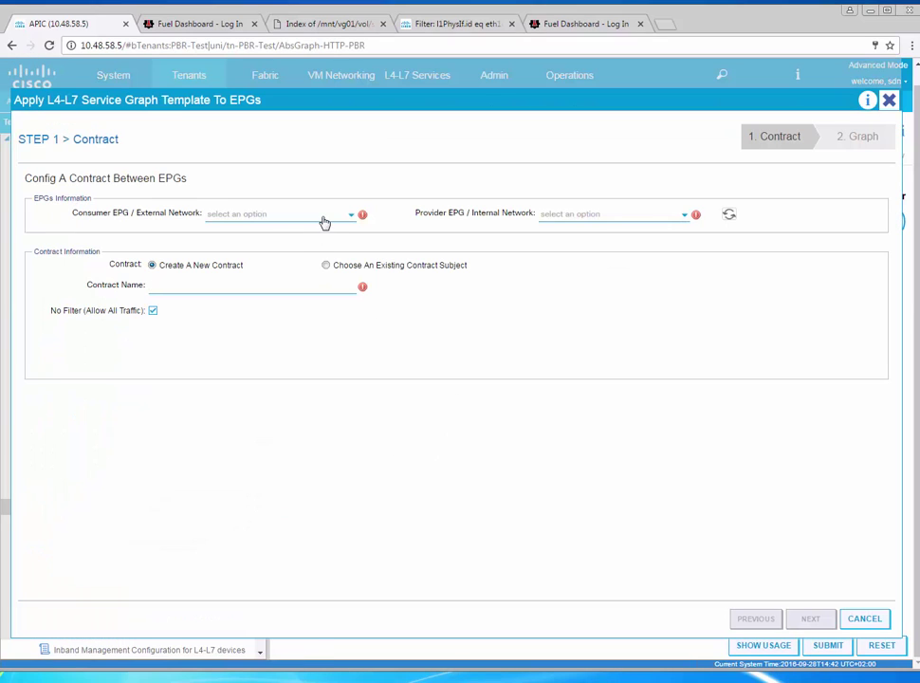
{"action": "left_click", "coordinate": [288, 219]}
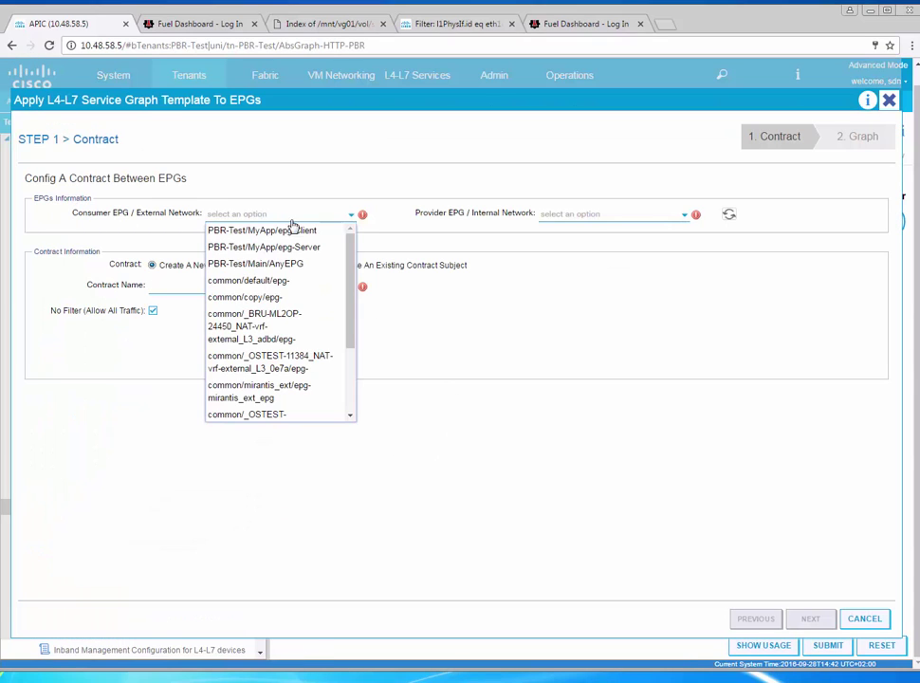
{"action": "left_click", "coordinate": [319, 234]}
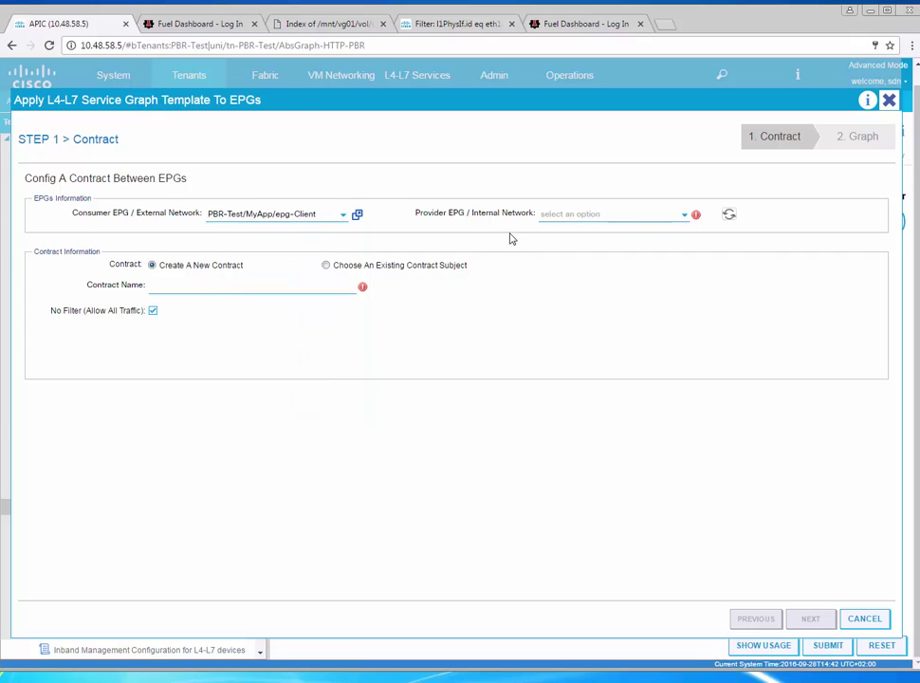
{"action": "left_click", "coordinate": [620, 213]}
{"action": "left_click", "coordinate": [643, 234]}
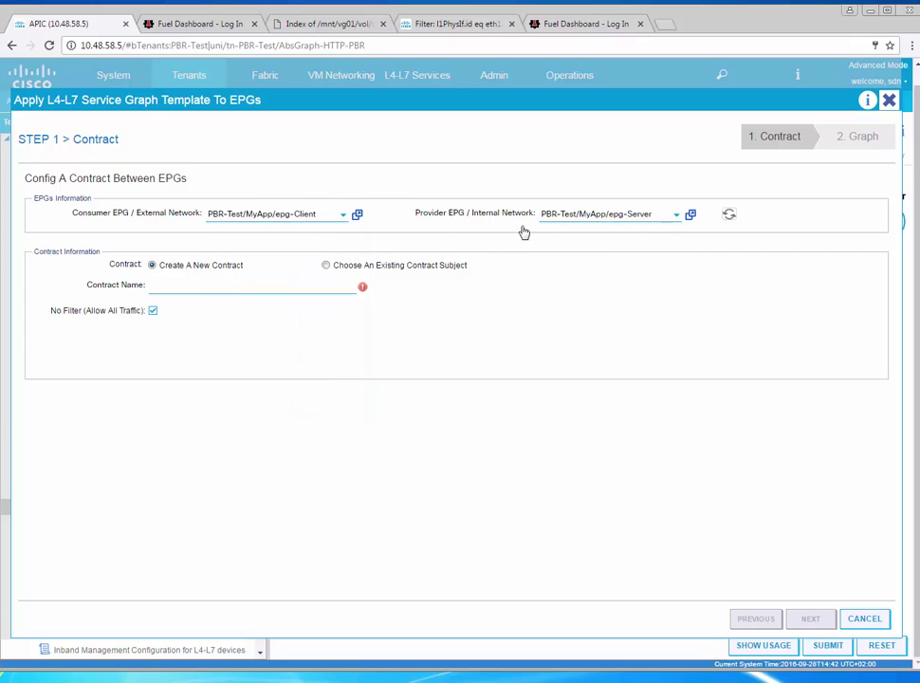
{"action": "left_click", "coordinate": [222, 287]}
{"action": "type", "text": "HTT"}
{"action": "type", "text": "PBR-"}
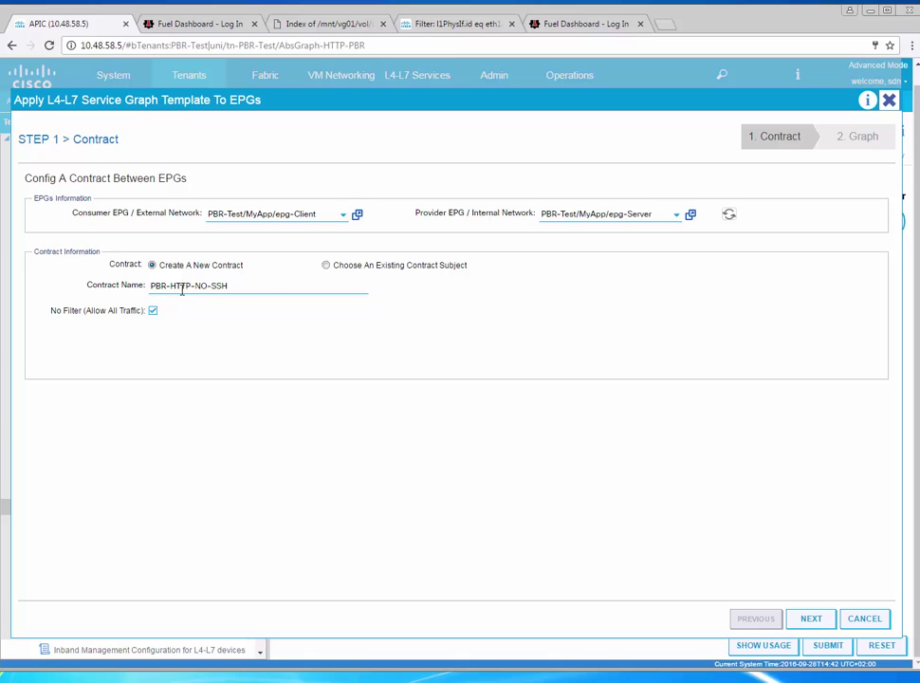
{"action": "left_click", "coordinate": [153, 310]}
Add filter entry HTTP matching IP tcp destination port 80 and continue to the graph step
{"action": "left_click", "coordinate": [869, 327]}
{"action": "left_click", "coordinate": [176, 384]}
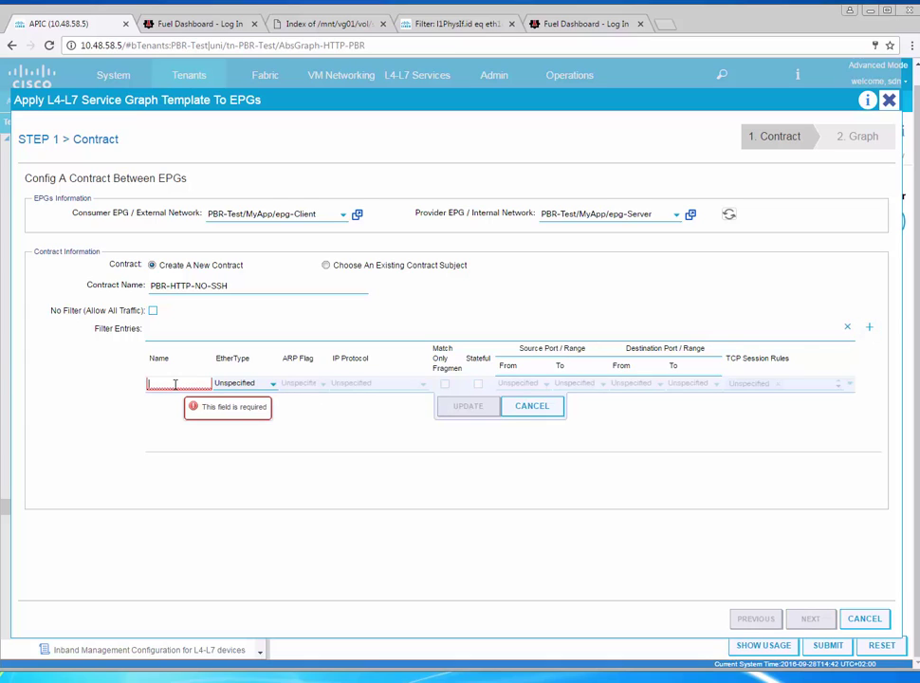
{"action": "type", "text": "HTTP"}
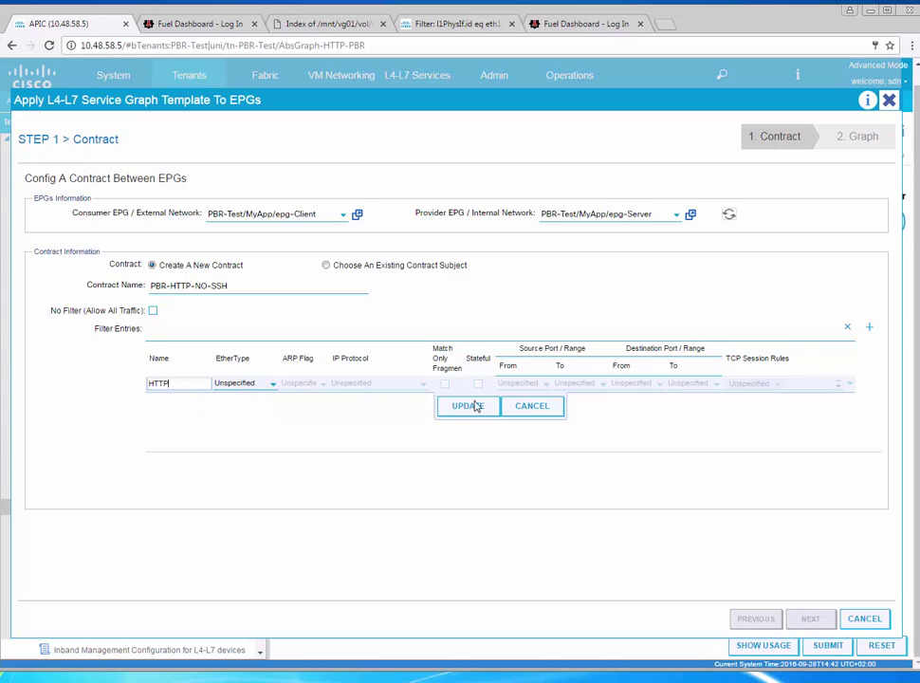
{"action": "left_click", "coordinate": [270, 384]}
{"action": "left_click", "coordinate": [246, 400]}
{"action": "left_click", "coordinate": [423, 391]}
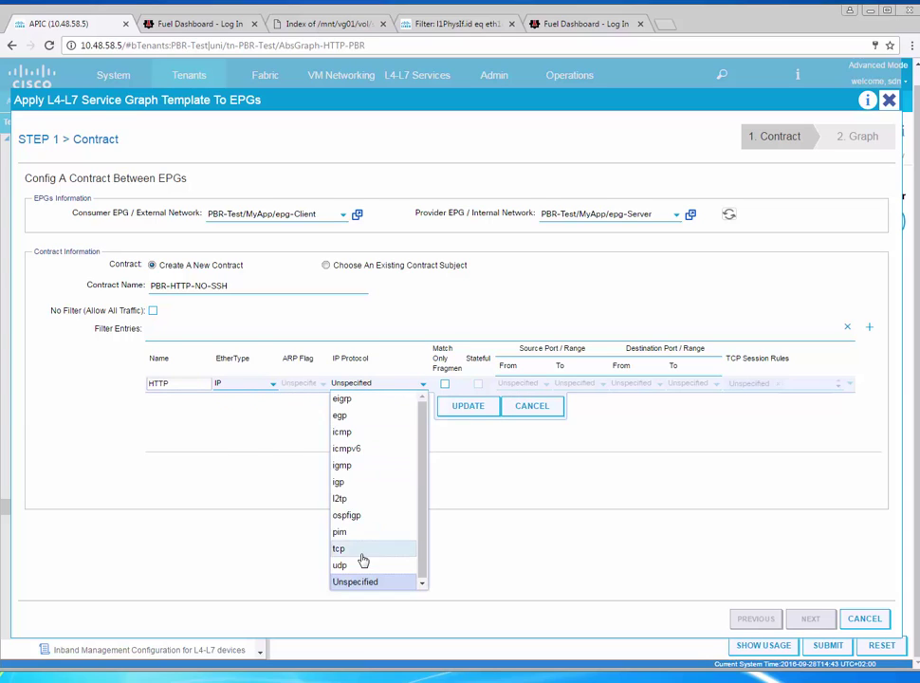
{"action": "left_click", "coordinate": [362, 554]}
{"action": "left_click", "coordinate": [628, 383]}
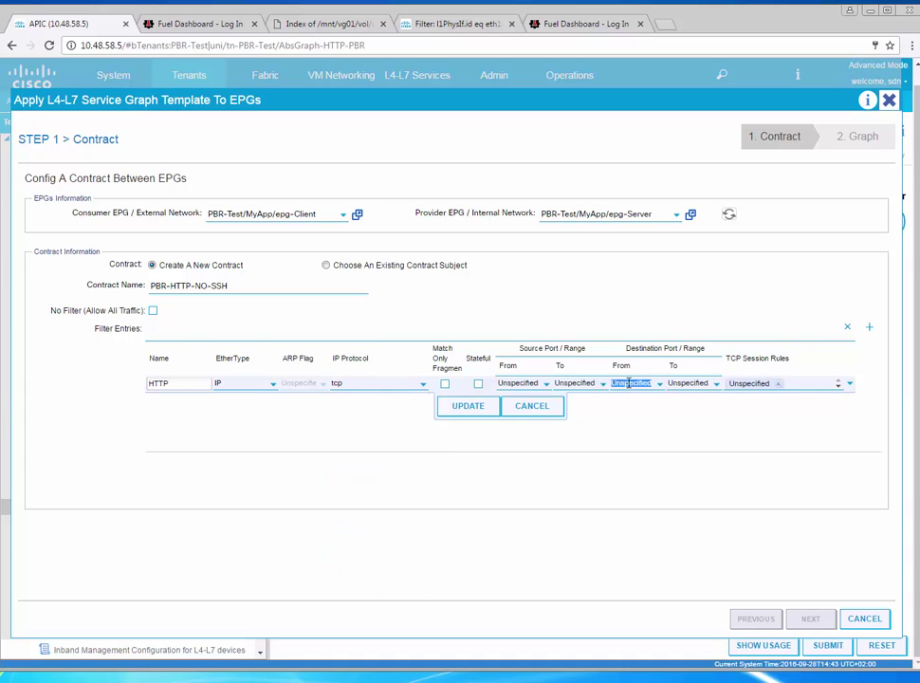
{"action": "type", "text": "80"}
{"action": "key", "text": "Tab"}
{"action": "type", "text": "80"}
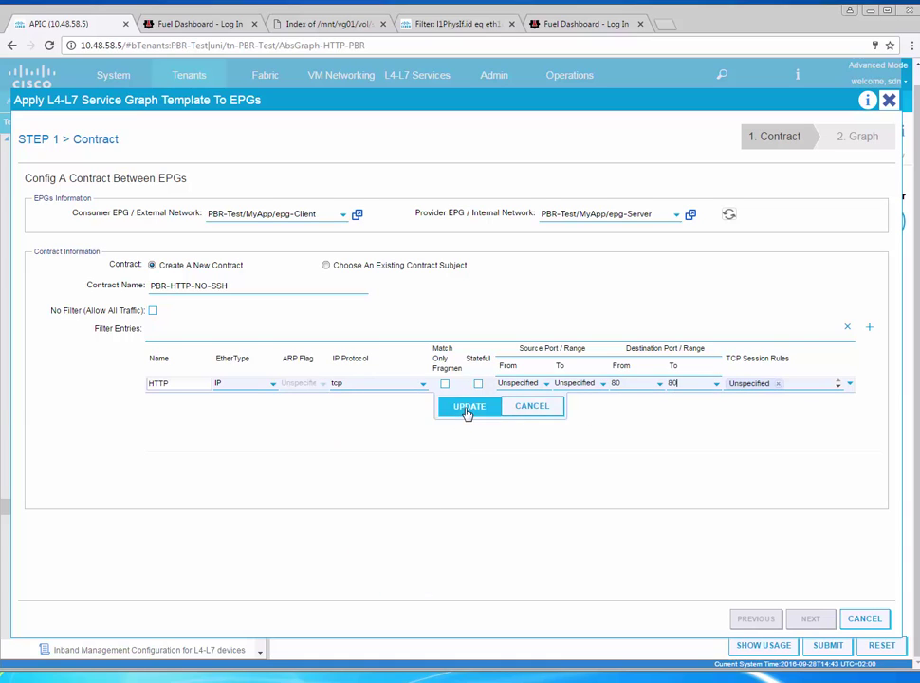
{"action": "left_click", "coordinate": [468, 408]}
{"action": "left_click", "coordinate": [812, 619]}
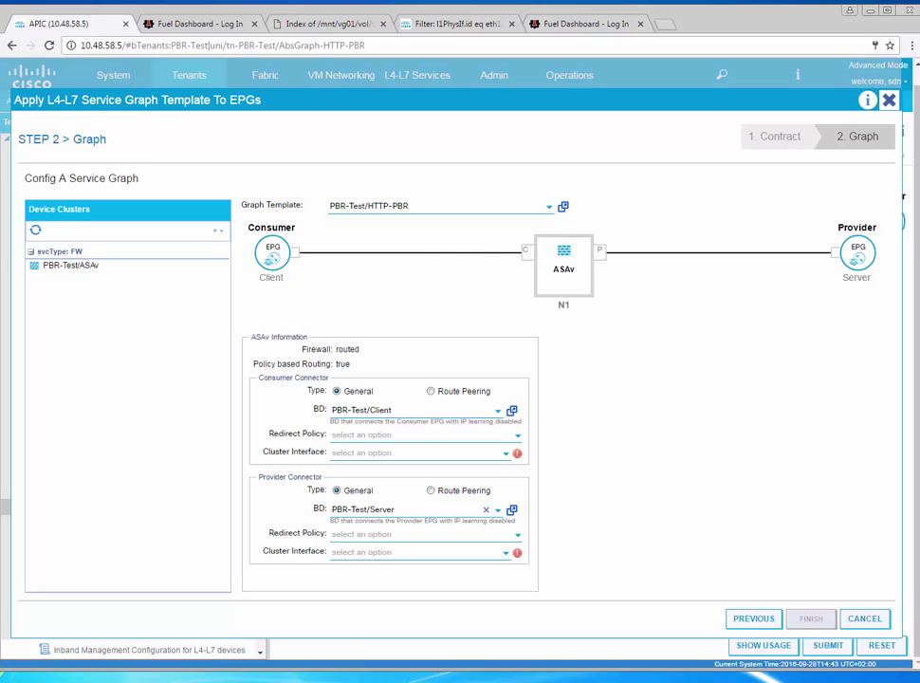
Set consumer BD FW-Outside with interface client and provider BD FW-Inside with interface server
{"action": "left_click", "coordinate": [664, 667]}
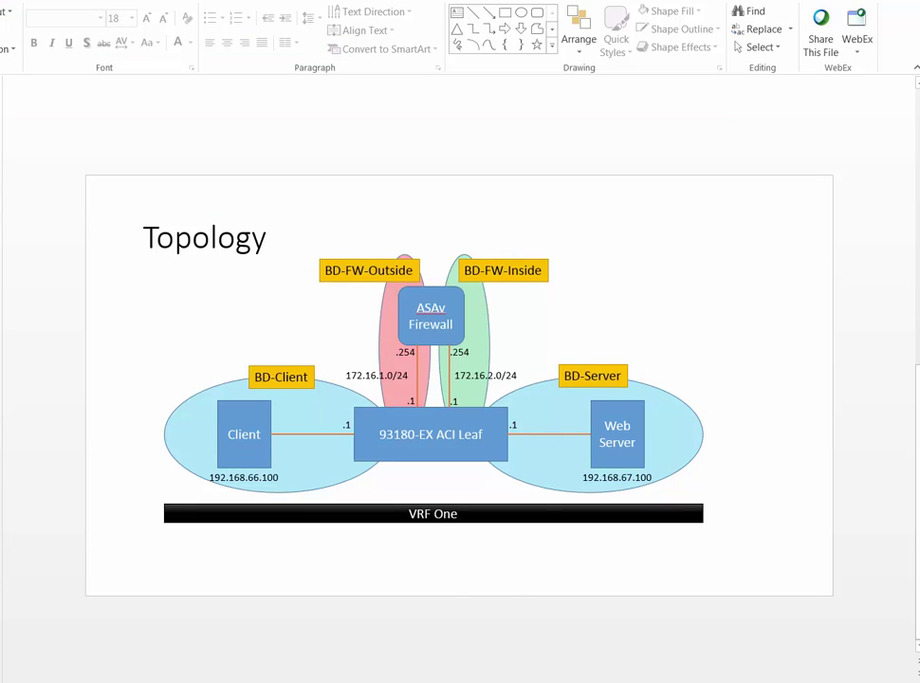
{"action": "key", "text": "alt+Tab"}
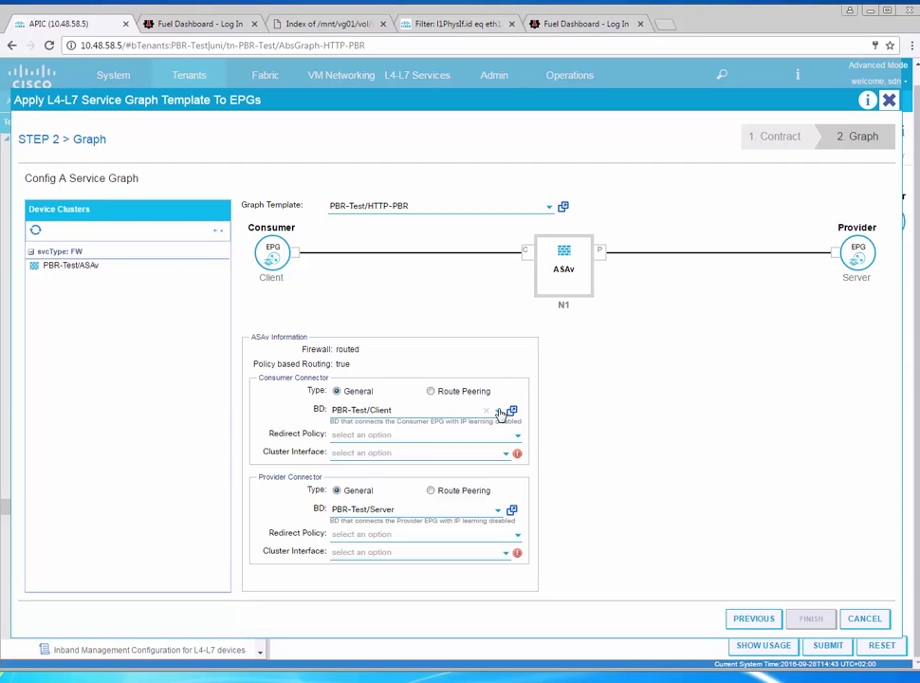
{"action": "left_click", "coordinate": [497, 412]}
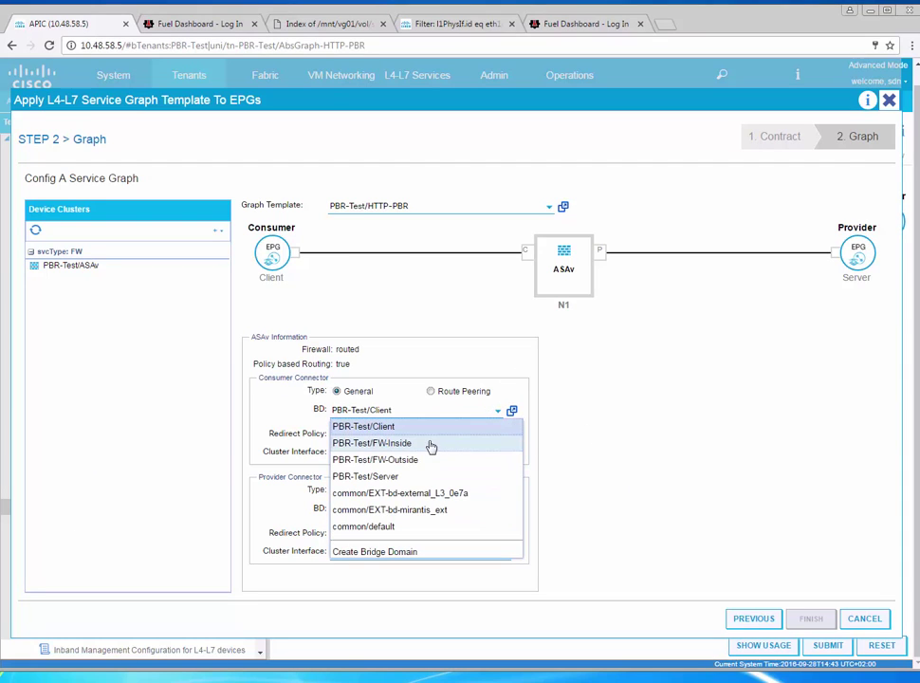
{"action": "left_click", "coordinate": [429, 460]}
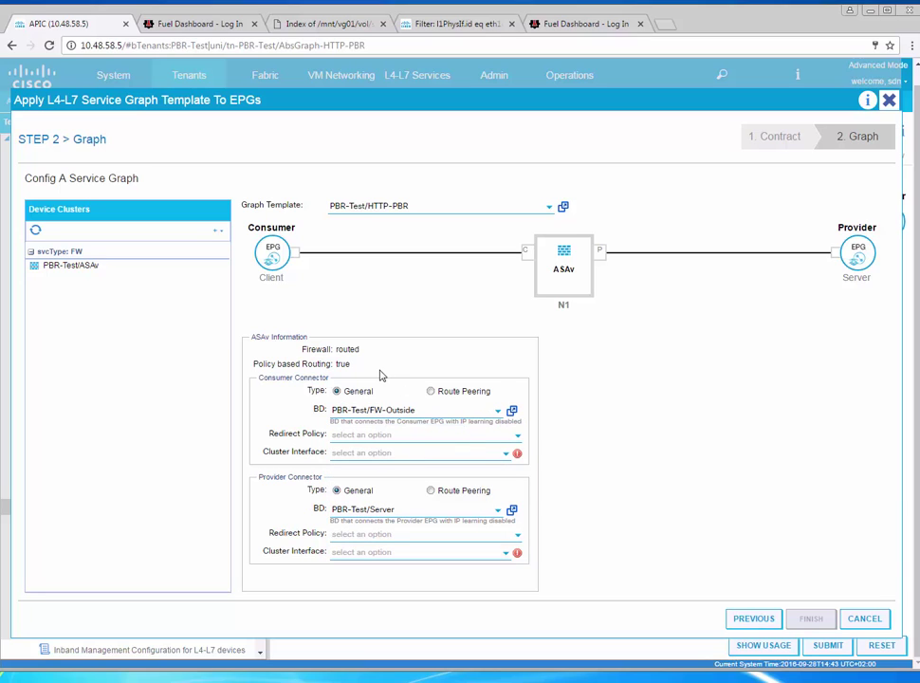
{"action": "left_click", "coordinate": [500, 513]}
{"action": "left_click", "coordinate": [469, 547]}
{"action": "left_click", "coordinate": [502, 455]}
{"action": "left_click", "coordinate": [485, 472]}
{"action": "left_click", "coordinate": [505, 552]}
{"action": "left_click", "coordinate": [452, 591]}
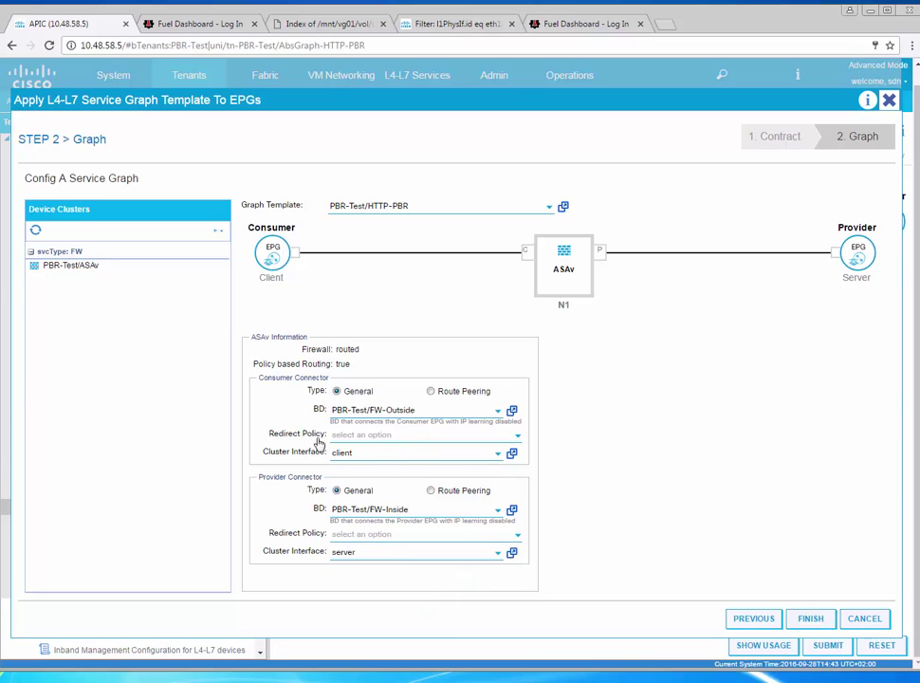
Create consumer redirect policy client-to-server with destination IP 172.16.1.254
{"action": "left_click", "coordinate": [474, 436]}
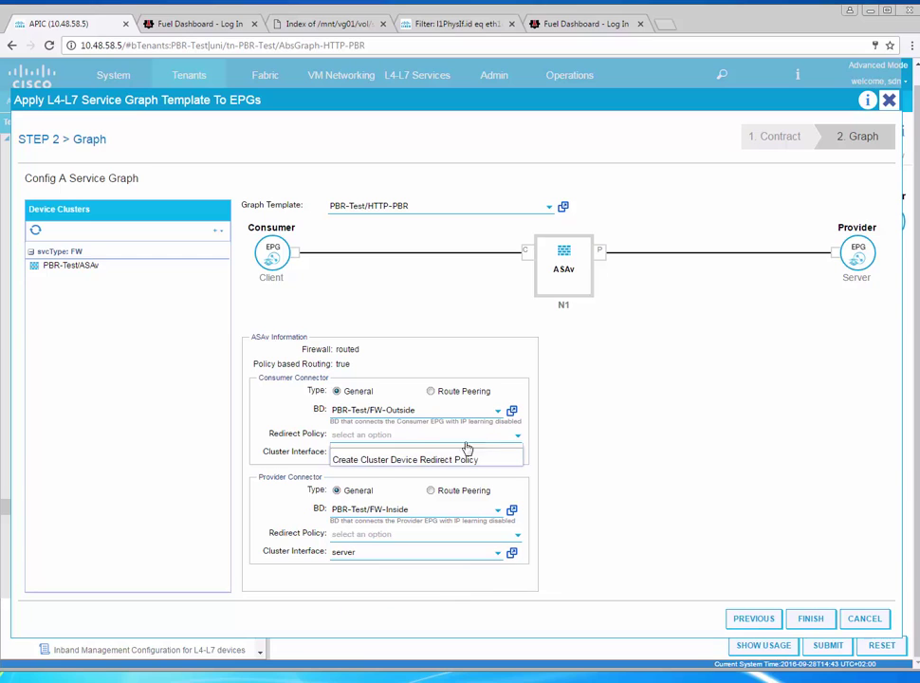
{"action": "left_click", "coordinate": [435, 463]}
{"action": "type", "text": "client-to-server"}
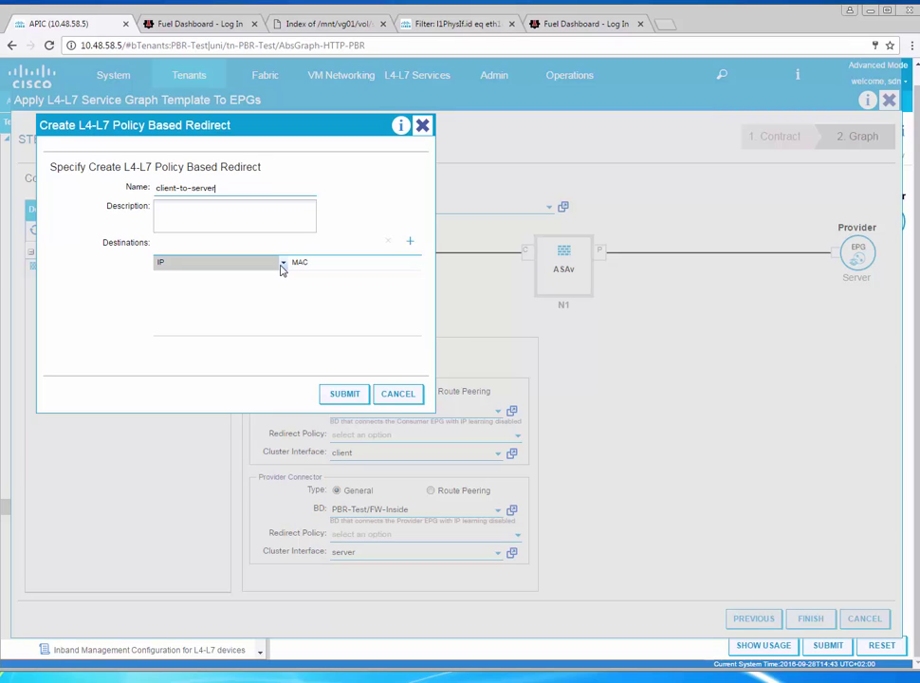
{"action": "left_click", "coordinate": [409, 241]}
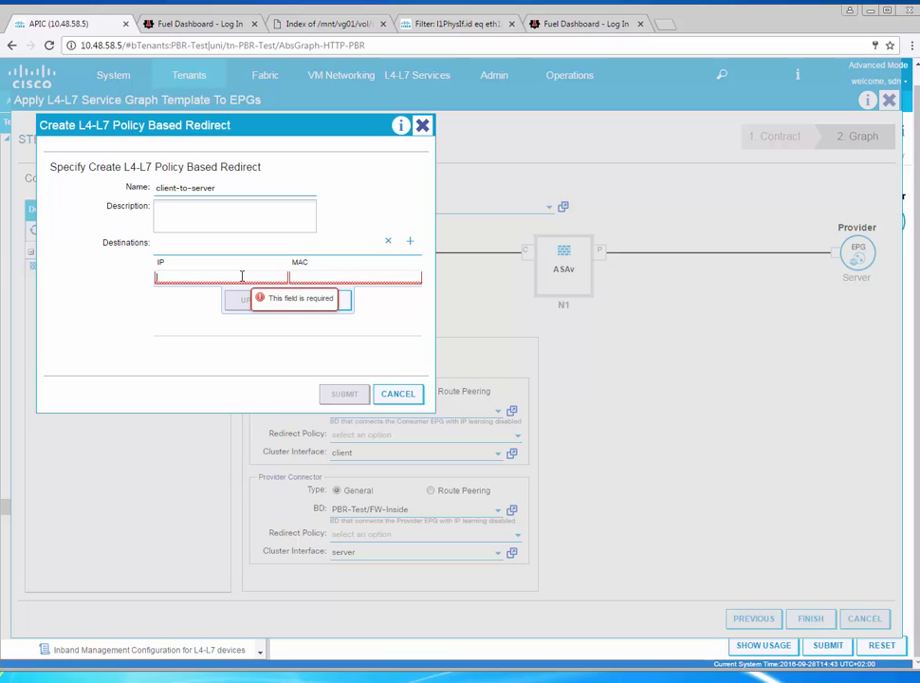
{"action": "type", "text": "172.16.1.254"}
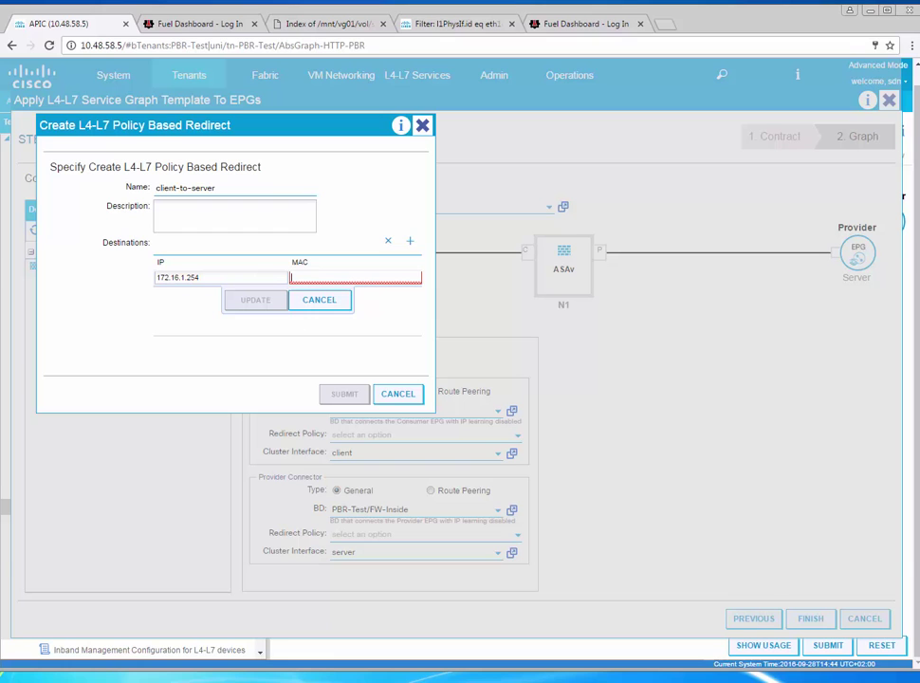
Copy the ASAv client interface MAC address from 'show int client' in the SSH session
{"action": "key", "text": "alt+Tab"}
{"action": "key", "text": "Return"}
{"action": "key", "text": "Return"}
{"action": "type", "text": "show int client"}
{"action": "key", "text": "Return"}
{"action": "key", "text": "q"}
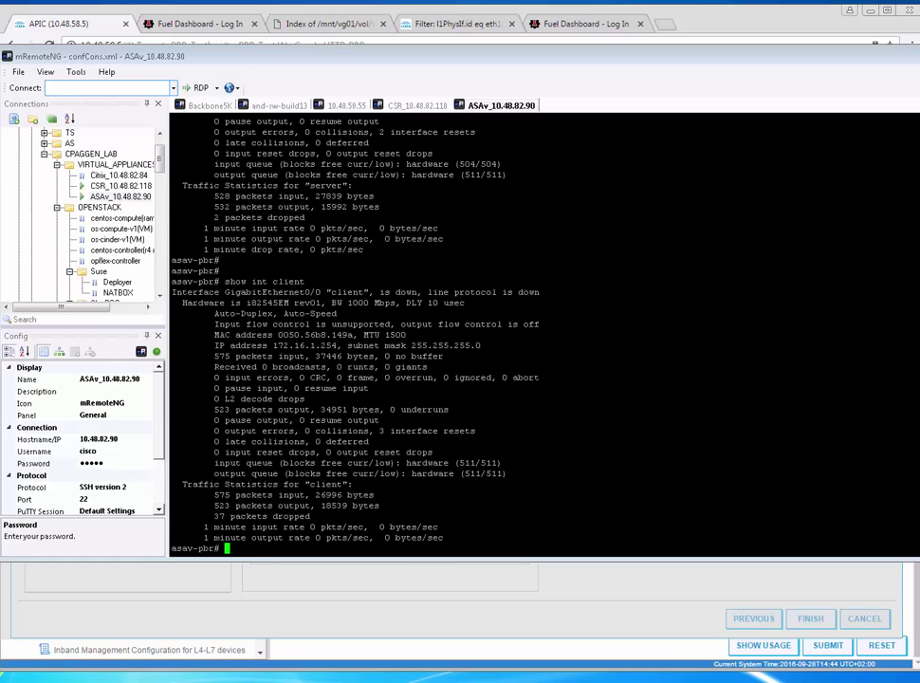
{"action": "left_click_drag", "start_coordinate": [259, 334], "coordinate": [349, 335]}
{"action": "left_click", "coordinate": [328, 335]}
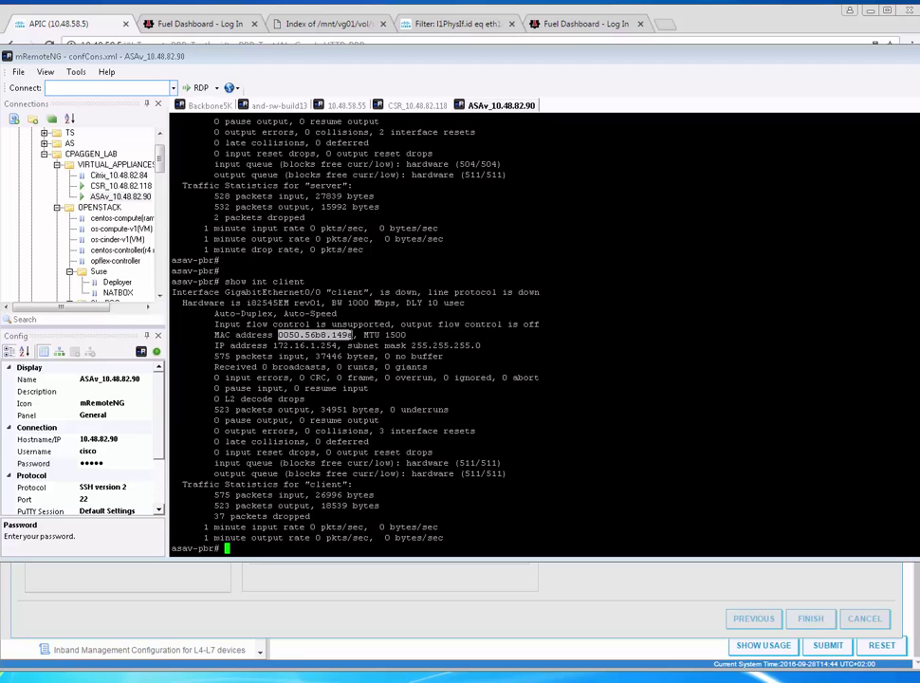
{"action": "key", "text": "Return"}
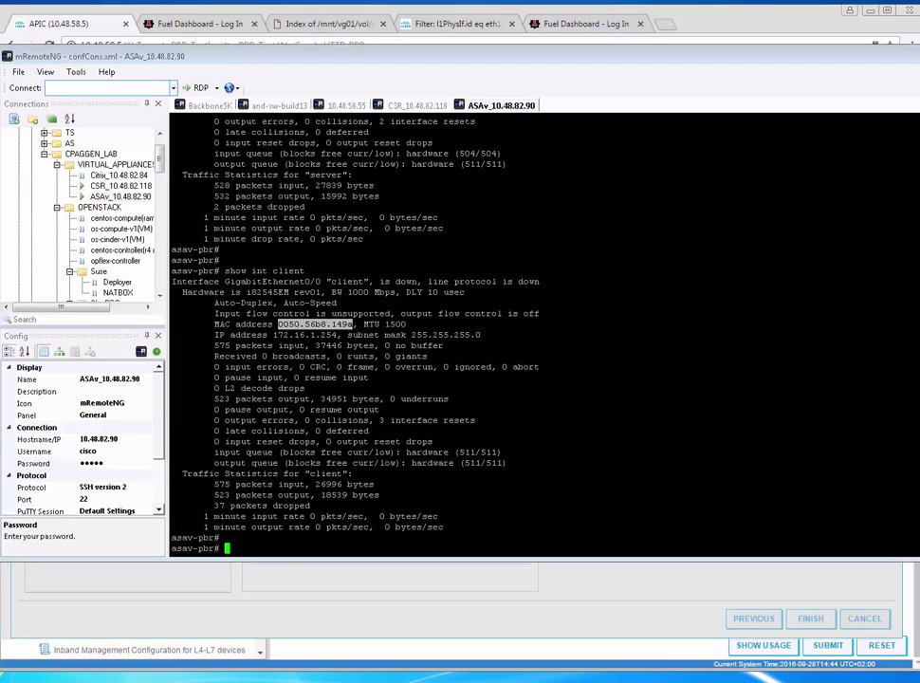
Paste the MAC with colon separators, save client-to-server, and begin a provider redirect policy
{"action": "key", "text": "alt+Tab"}
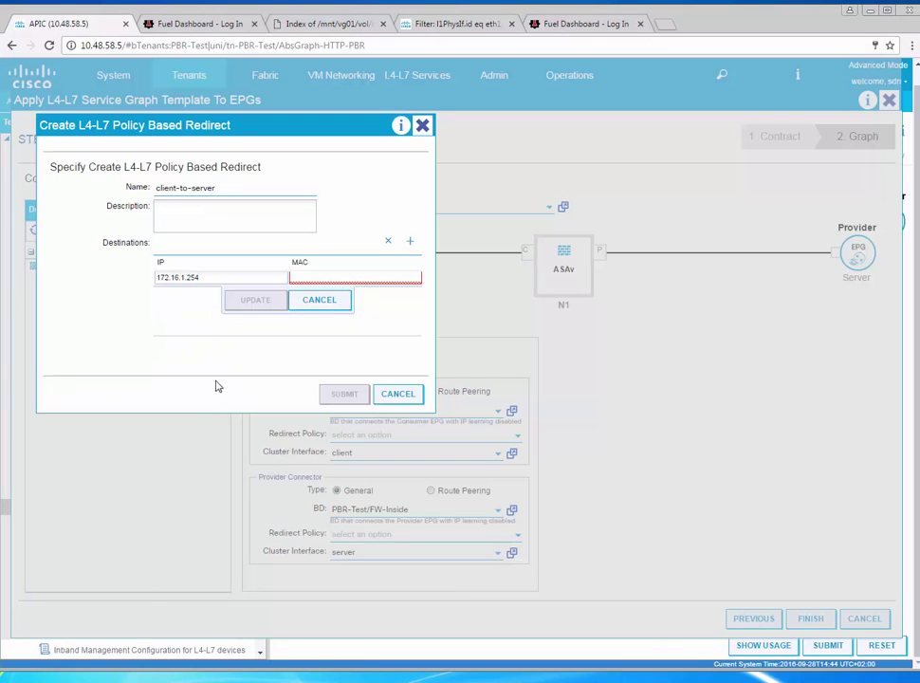
{"action": "type", "text": "0050.56b6.149a"}
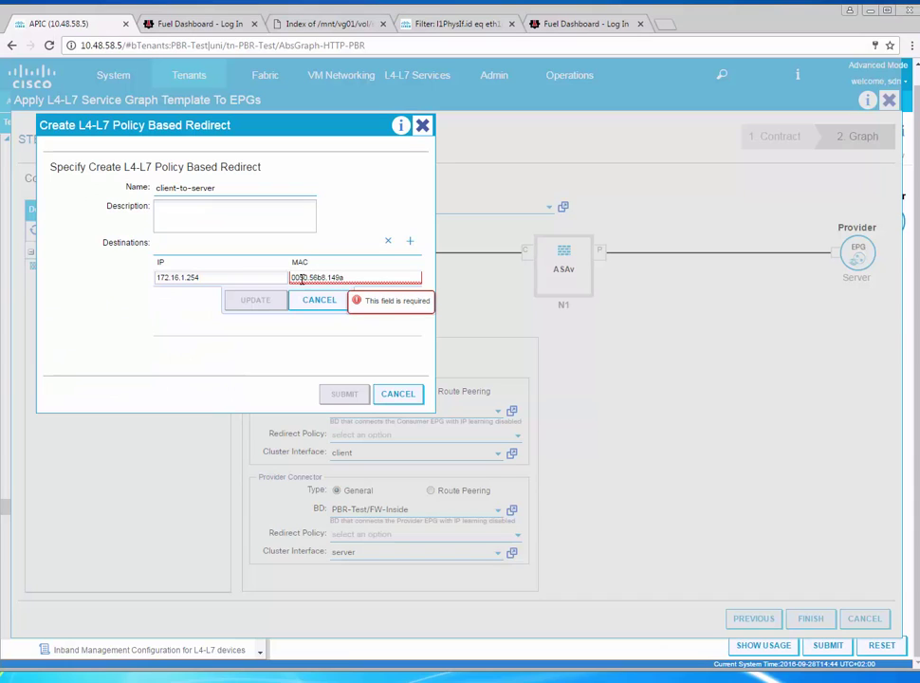
{"action": "type", "text": ":"}
{"action": "key", "text": "BackSpace"}
{"action": "type", "text": ":50:56:"}
{"action": "left_click", "coordinate": [275, 300]}
{"action": "left_click", "coordinate": [344, 394]}
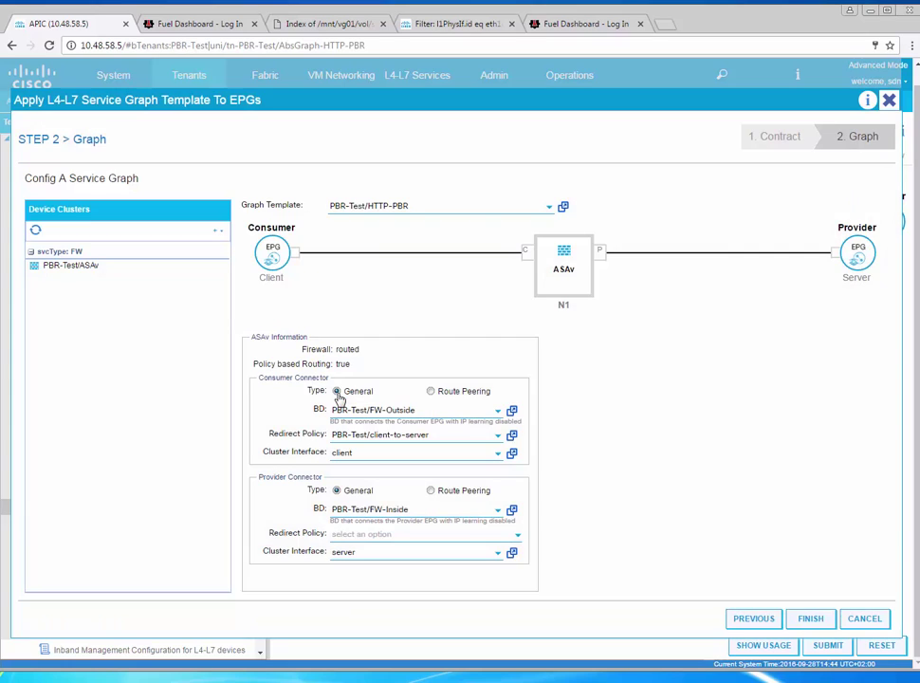
{"action": "left_click", "coordinate": [518, 534]}
{"action": "left_click", "coordinate": [417, 578]}
Start the server-to-client redirect policy with destination 172.16.2.254 and the pasted MAC address
{"action": "type", "text": "server-to-client"}
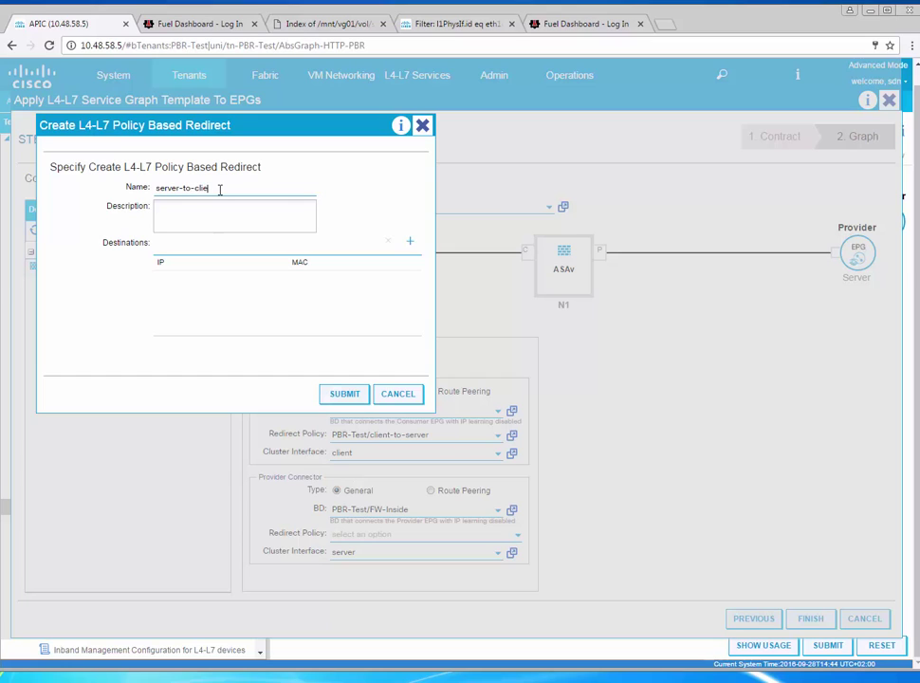
{"action": "left_click", "coordinate": [410, 242]}
{"action": "type", "text": "172.1"}
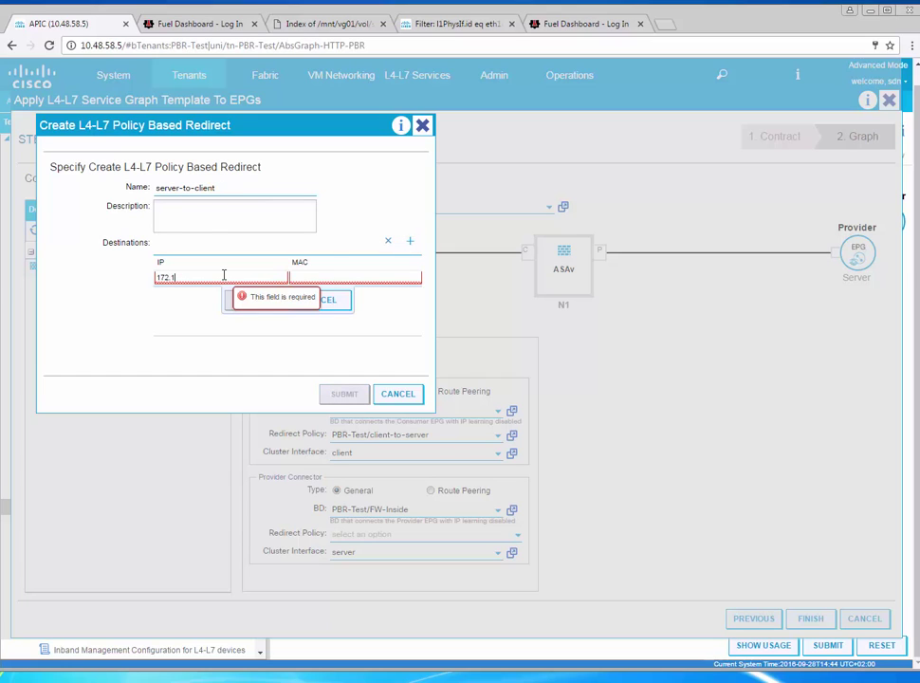
{"action": "type", "text": "6.2.254"}
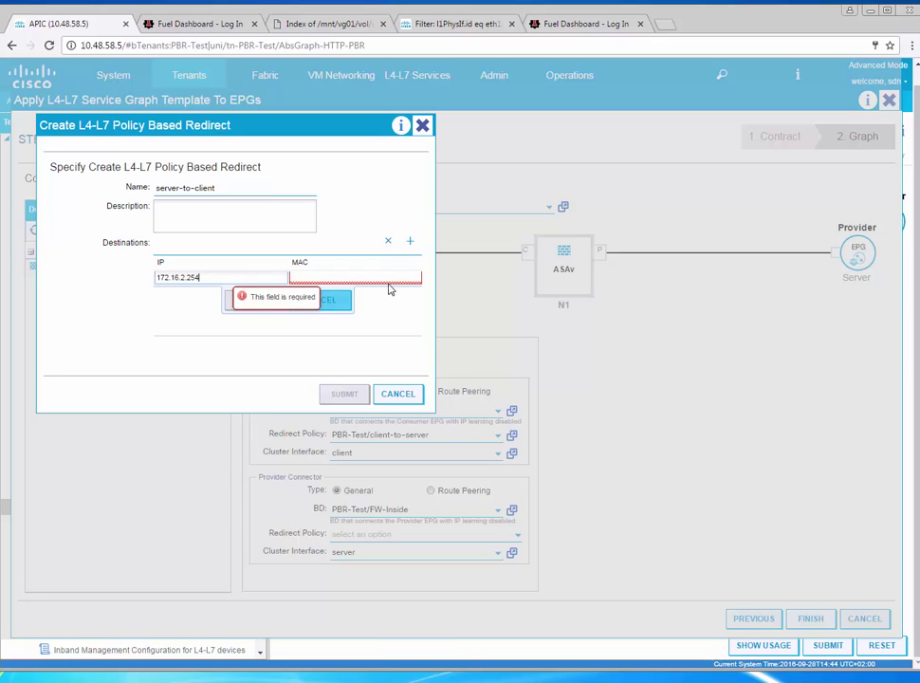
{"action": "left_click", "coordinate": [395, 276]}
{"action": "type", "text": "0050.56b8.149a"}
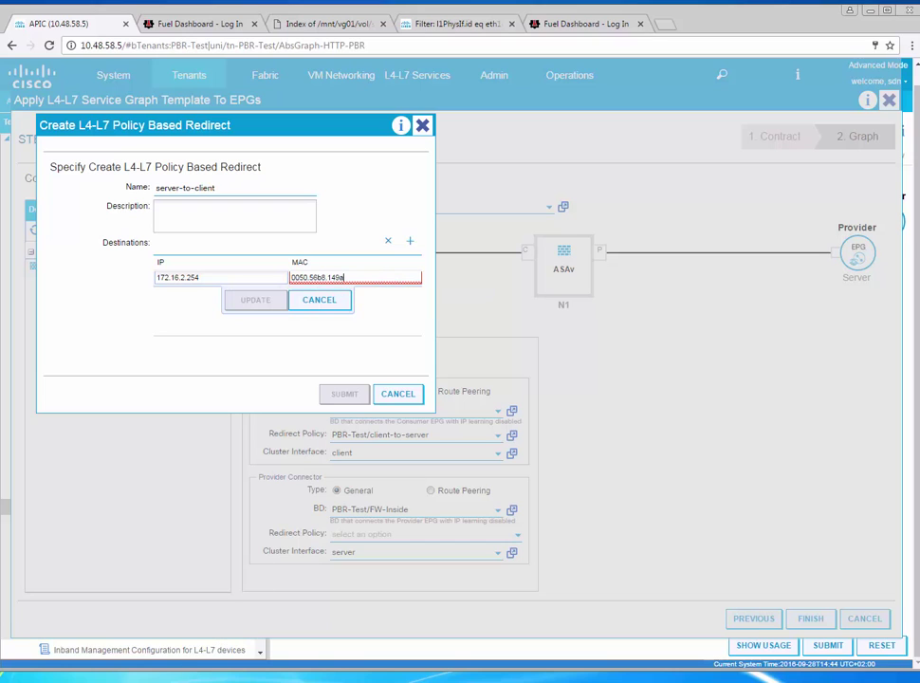
Check the ASAv server interface's MAC address with 'show int server'
{"action": "key", "text": "alt+Tab"}
{"action": "type", "text": "show int server"}
{"action": "key", "text": "Return"}
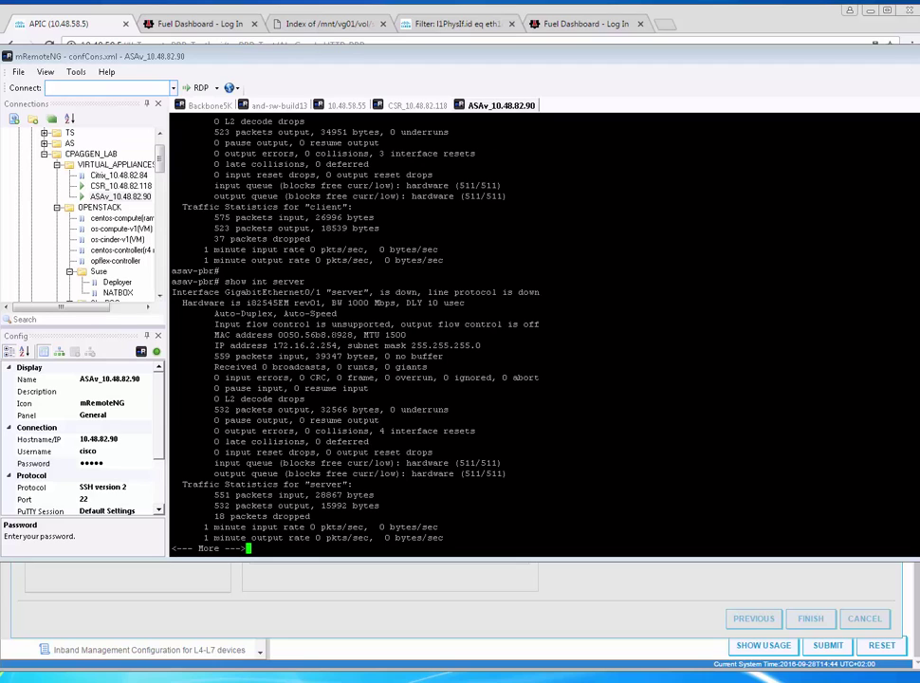
{"action": "key", "text": "alt+Tab"}
Correct the destination MAC to 00:50:56:b8:89:28, then save the entry and the server-to-client policy
{"action": "mouse_move", "coordinate": [362, 276]}
{"action": "key", "text": "BackSpace"}
{"action": "key", "text": "BackSpace"}
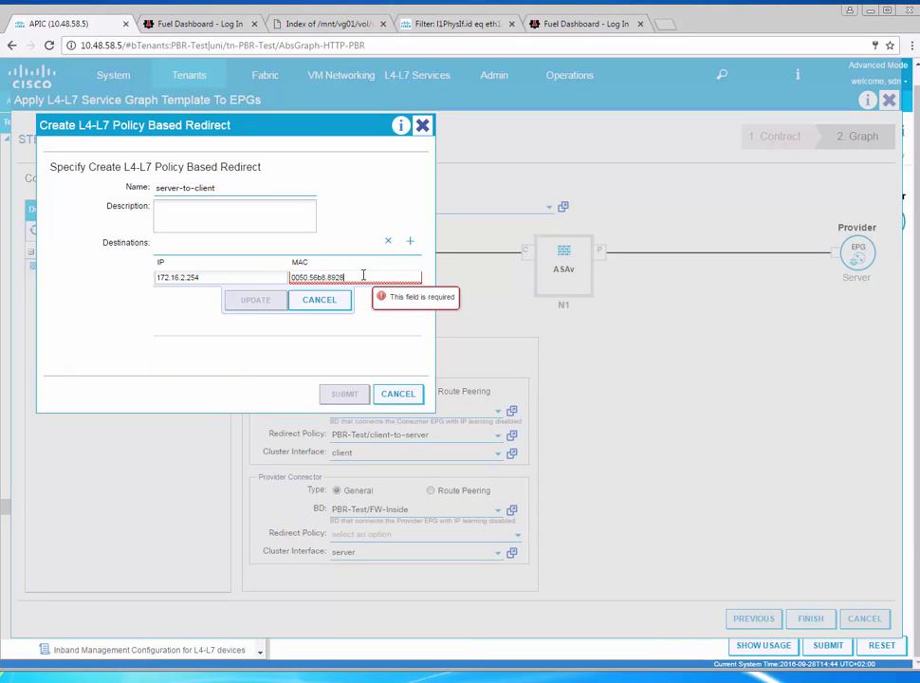
{"action": "type", "text": "8928"}
{"action": "key", "text": "Home"}
{"action": "key", "text": "Right"}
{"action": "key", "text": "Right"}
{"action": "type", "text": ":"}
{"action": "key", "text": "Delete"}
{"action": "type", "text": ":"}
{"action": "key", "text": "Right"}
{"action": "key", "text": "Right"}
{"action": "type", "text": ":50:"}
{"action": "left_click", "coordinate": [261, 310]}
{"action": "left_click", "coordinate": [364, 399]}
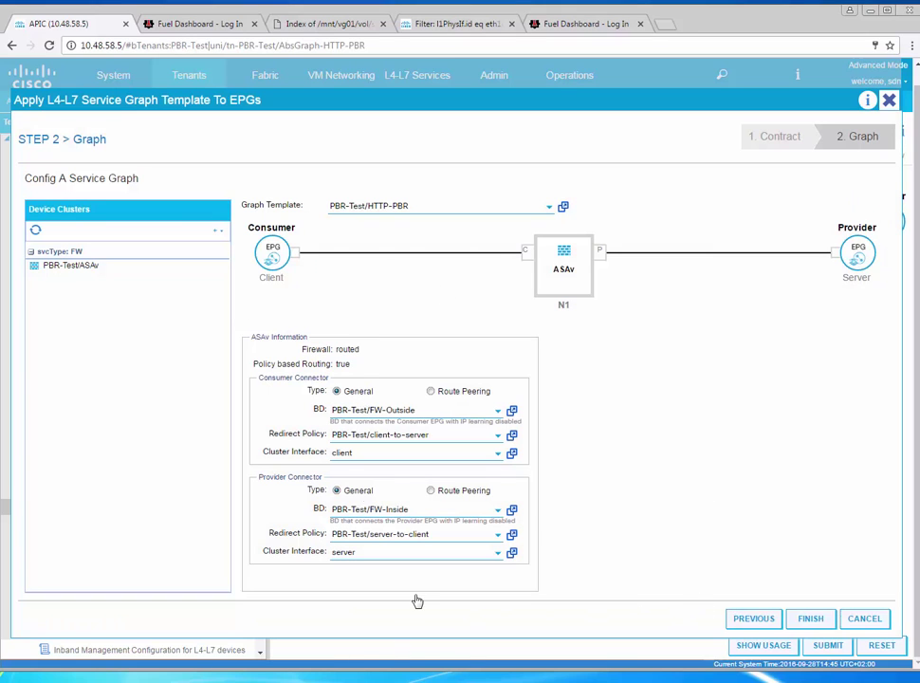
Finish applying HTTP-PBR to the EPGs and submit the template changes past the Policy Usage Warning
{"action": "left_click", "coordinate": [812, 620]}
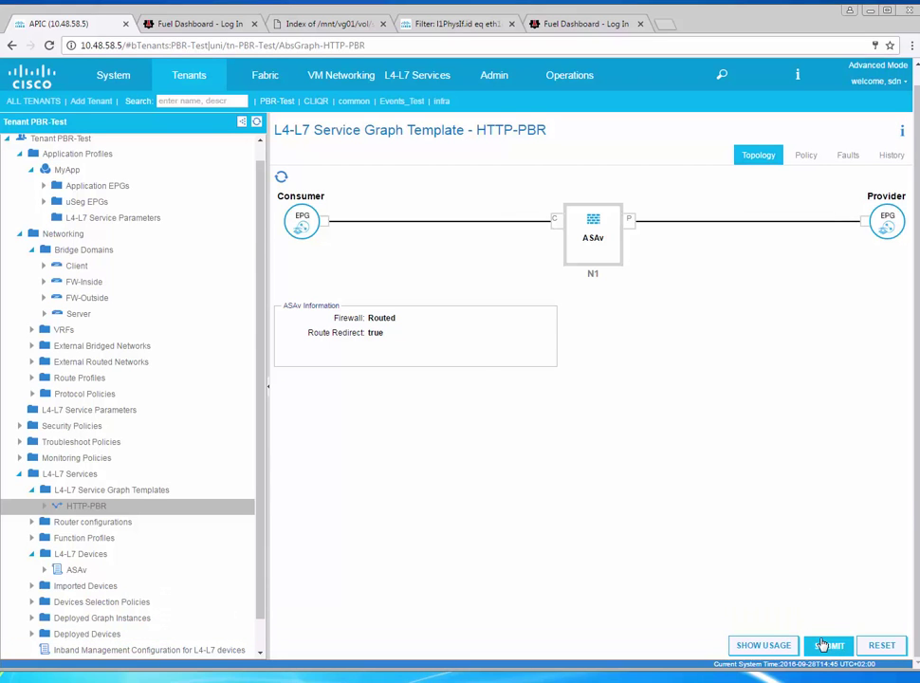
{"action": "left_click", "coordinate": [825, 645]}
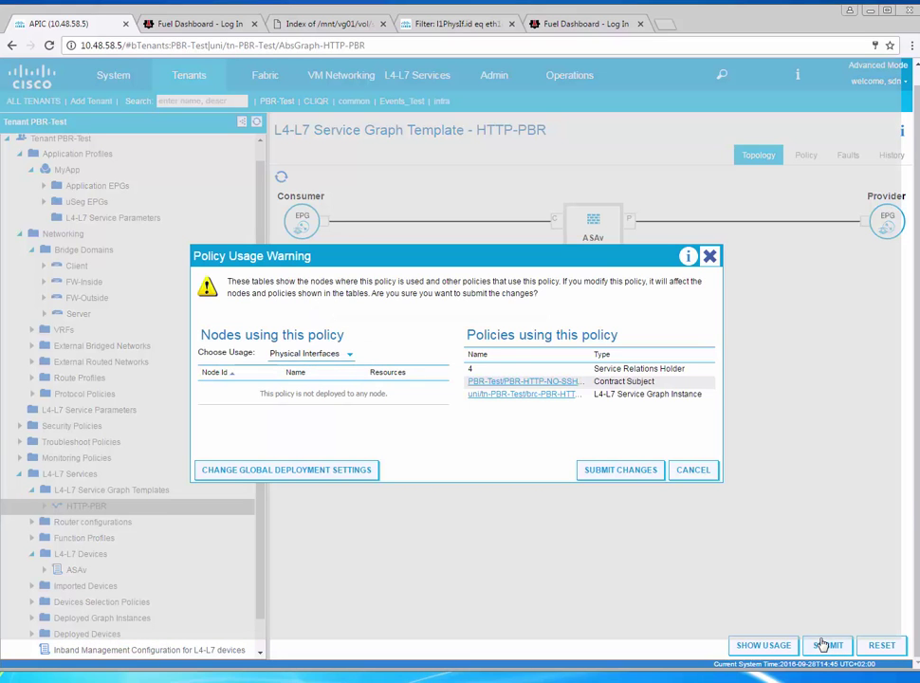
{"action": "left_click", "coordinate": [628, 477]}
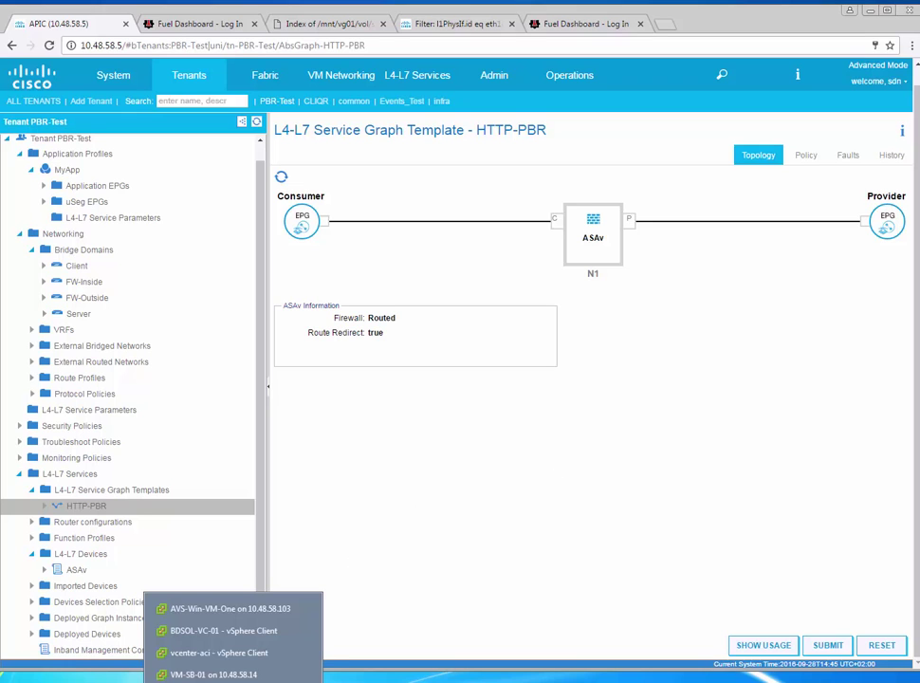
{"action": "left_click", "coordinate": [288, 653]}
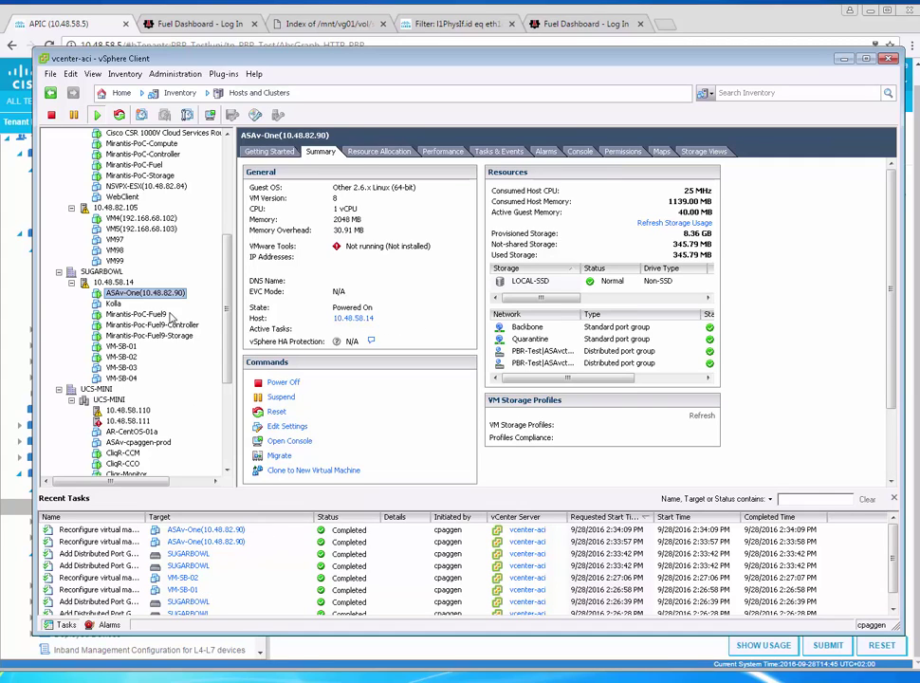
Inspect the port groups on ASAv-One's network adapters 2 and 3, closing settings unchanged
{"action": "right_click", "coordinate": [168, 296]}
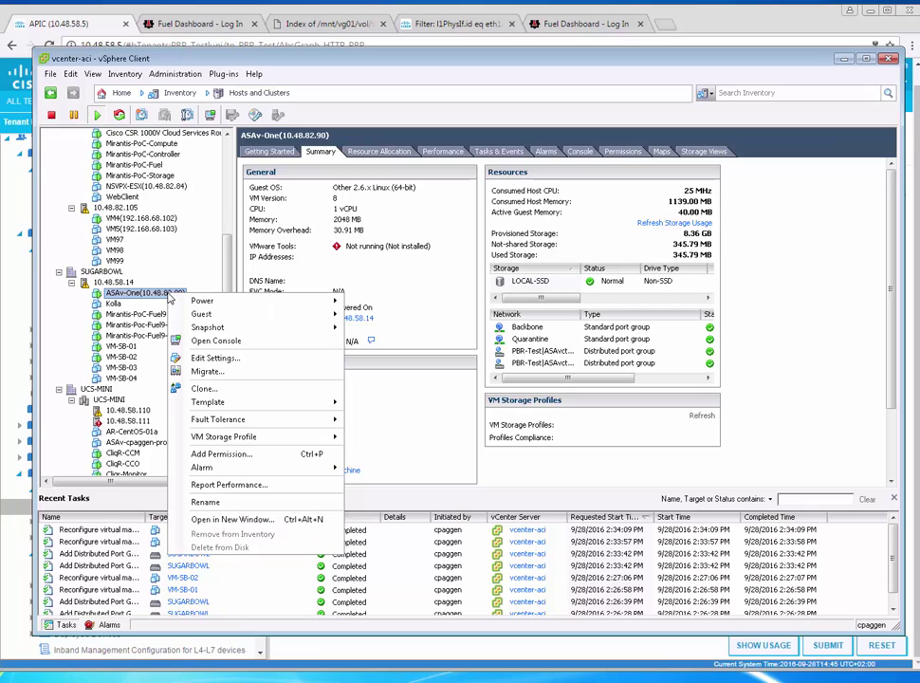
{"action": "left_click", "coordinate": [218, 358]}
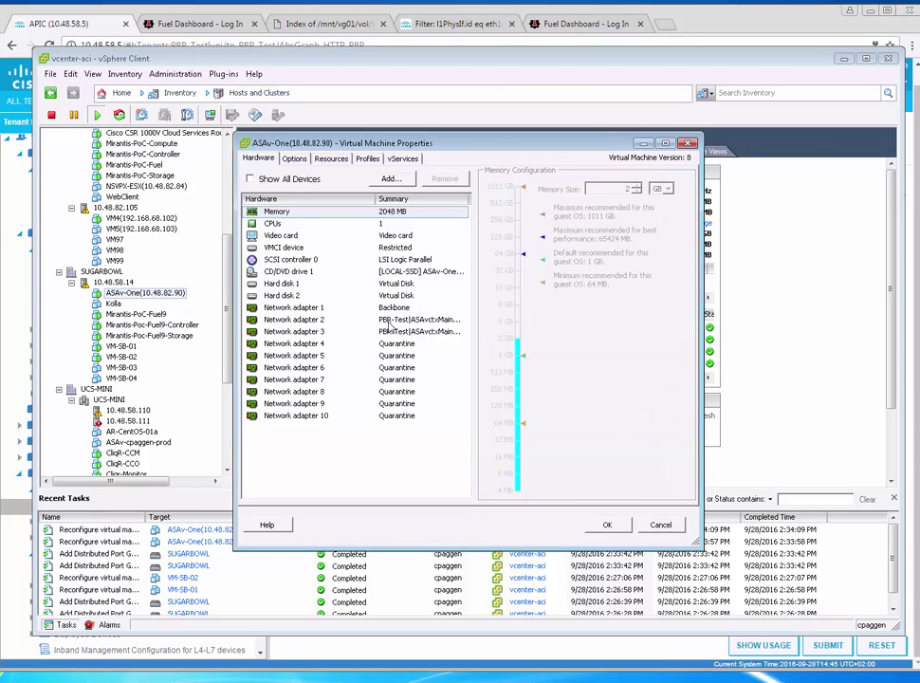
{"action": "left_click", "coordinate": [389, 320]}
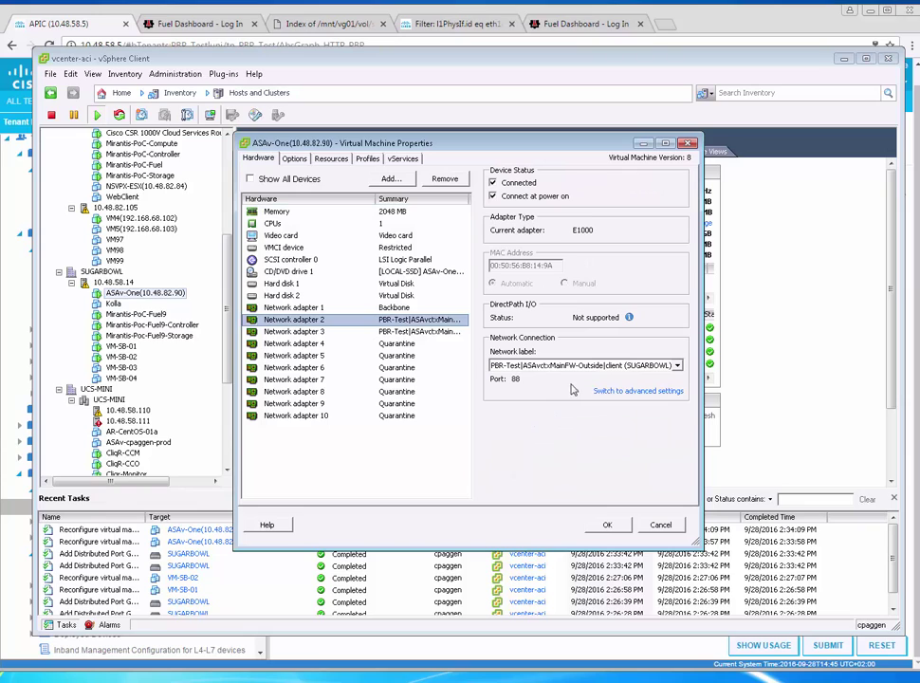
{"action": "left_click", "coordinate": [438, 332]}
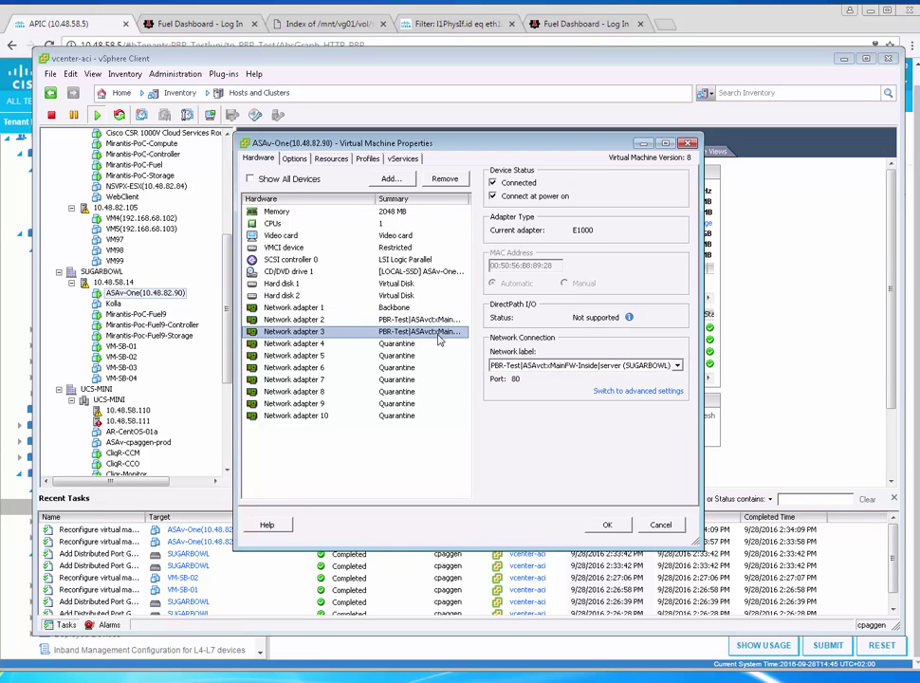
{"action": "left_click", "coordinate": [660, 525]}
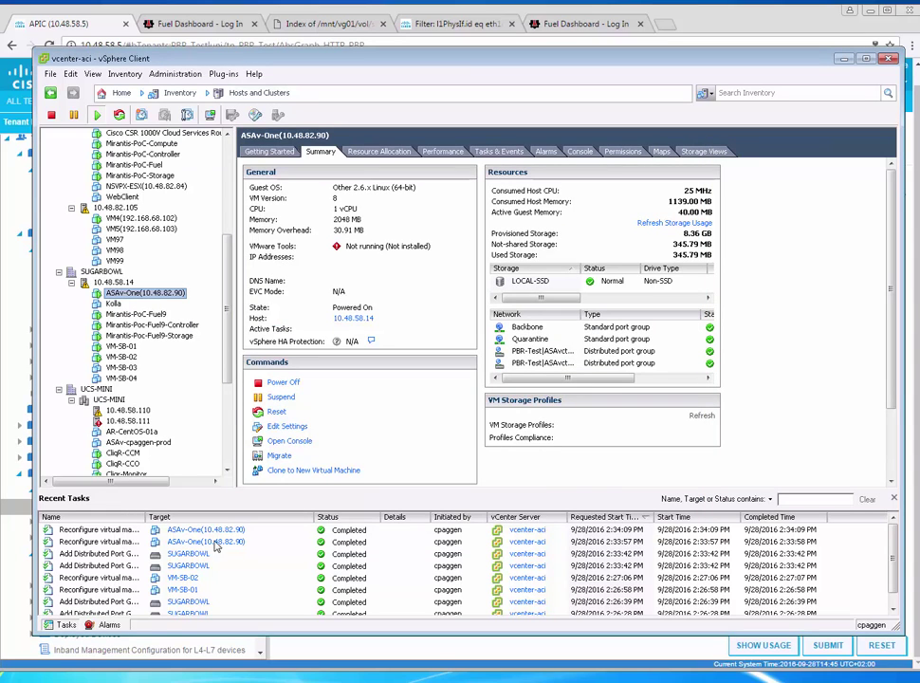
{"action": "key", "text": "alt+Tab"}
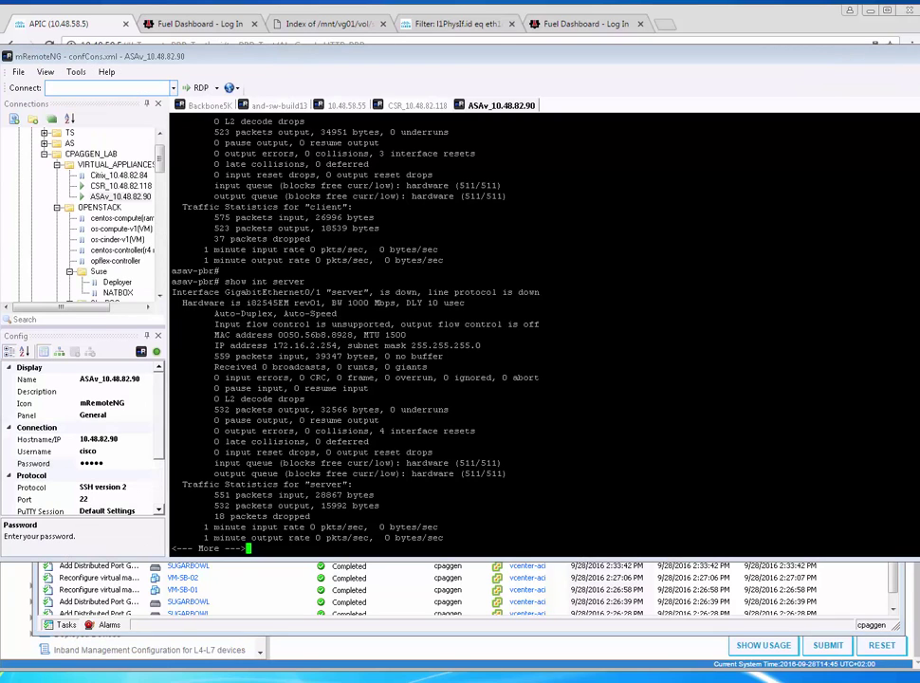
Enable terminal monitoring on the ASAv and list a brief interface summary
{"action": "key", "text": "space"}
{"action": "key", "text": "Return"}
{"action": "key", "text": "Return"}
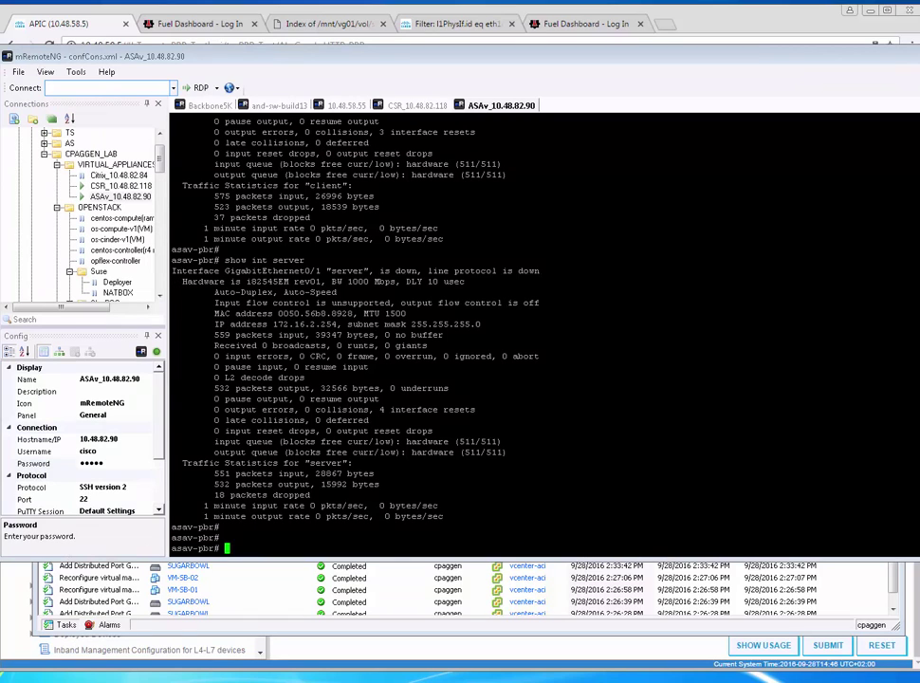
{"action": "type", "text": "term mon"}
{"action": "key", "text": "Return"}
{"action": "type", "text": "show i"}
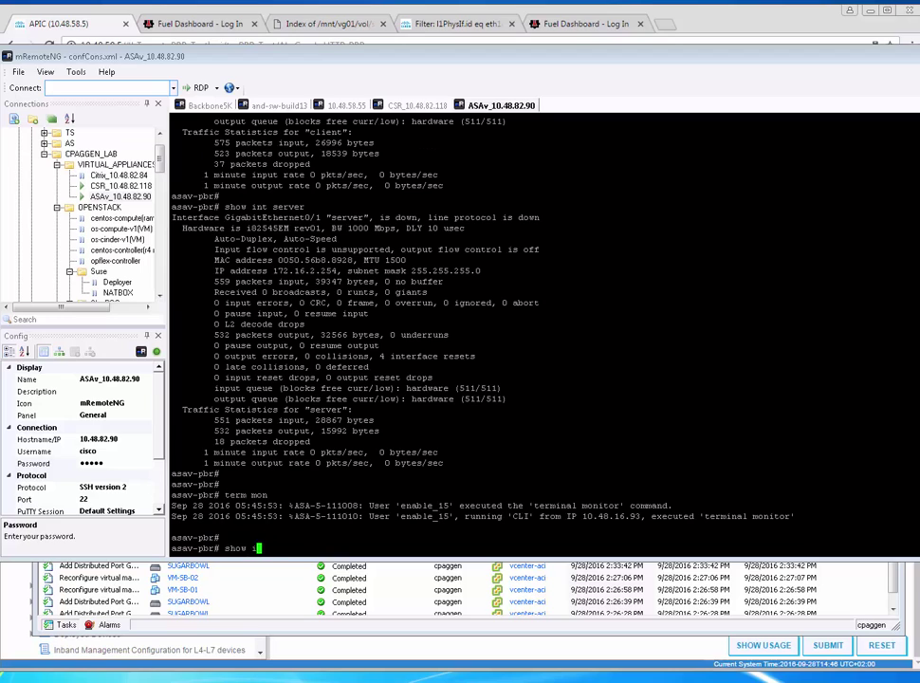
{"action": "type", "text": "p int"}
{"action": "key", "text": "Return"}
{"action": "key", "text": "BackSpace"}
{"action": "key", "text": "BackSpace"}
{"action": "key", "text": "BackSpace"}
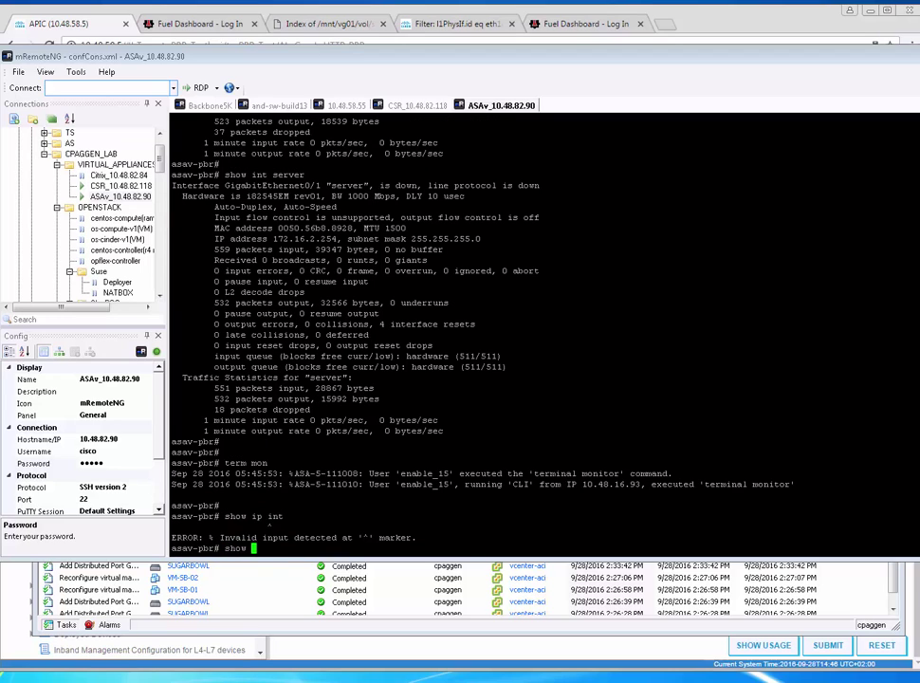
{"action": "type", "text": "int brie"}
{"action": "key", "text": "Return"}
Show full interface details and highlight the client interface's MAC and IP lines
{"action": "type", "text": "show int"}
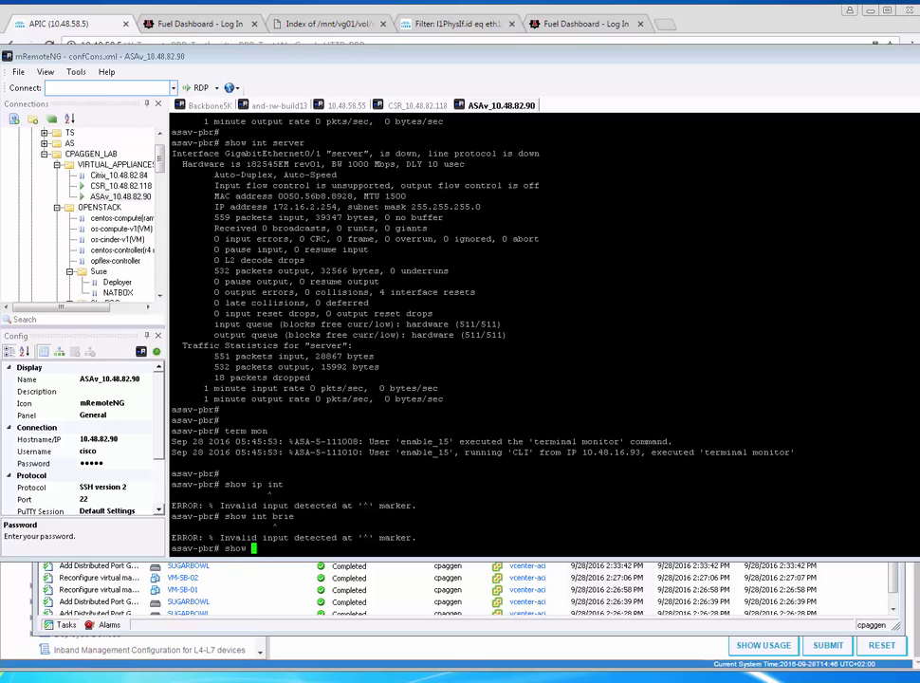
{"action": "key", "text": "Return"}
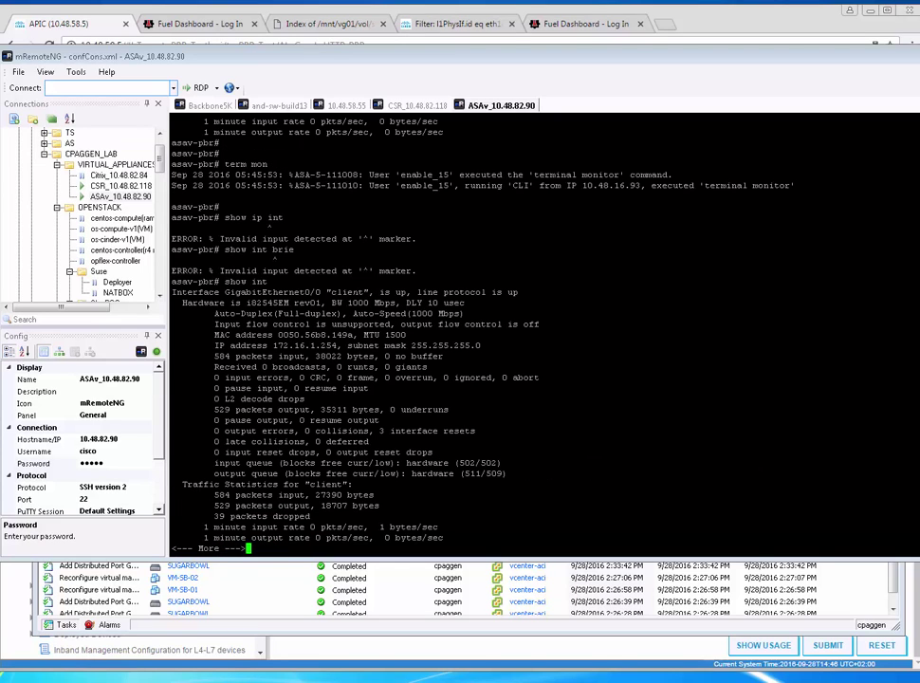
{"action": "left_click_drag", "start_coordinate": [363, 335], "coordinate": [273, 346]}
{"action": "key", "text": "space"}
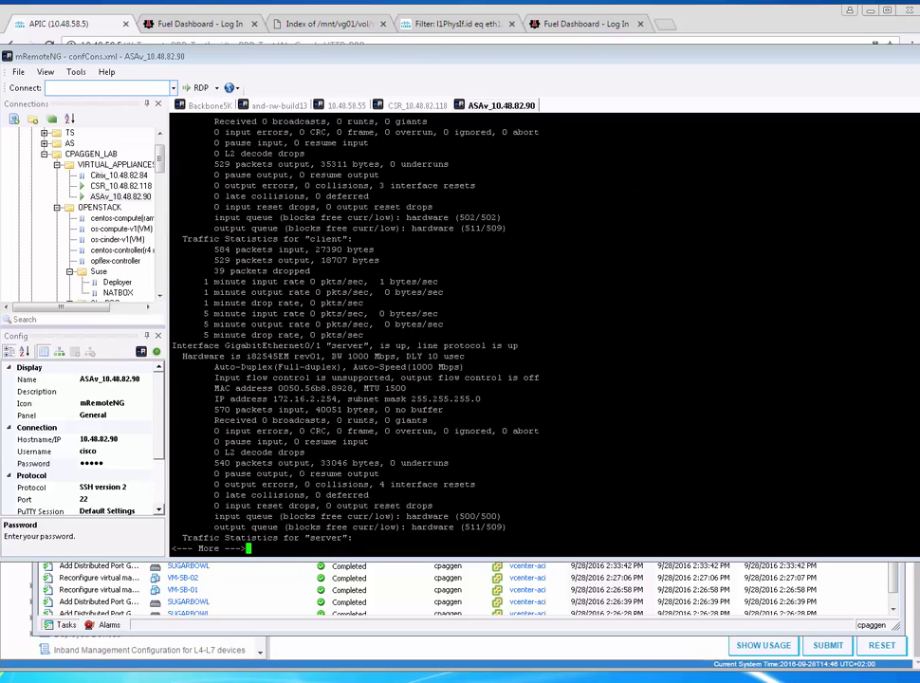
{"action": "key", "text": "q"}
{"action": "key", "text": "Return"}
Display the ASAv routing table and highlight its two static routes
{"action": "type", "text": "show route"}
{"action": "key", "text": "Return"}
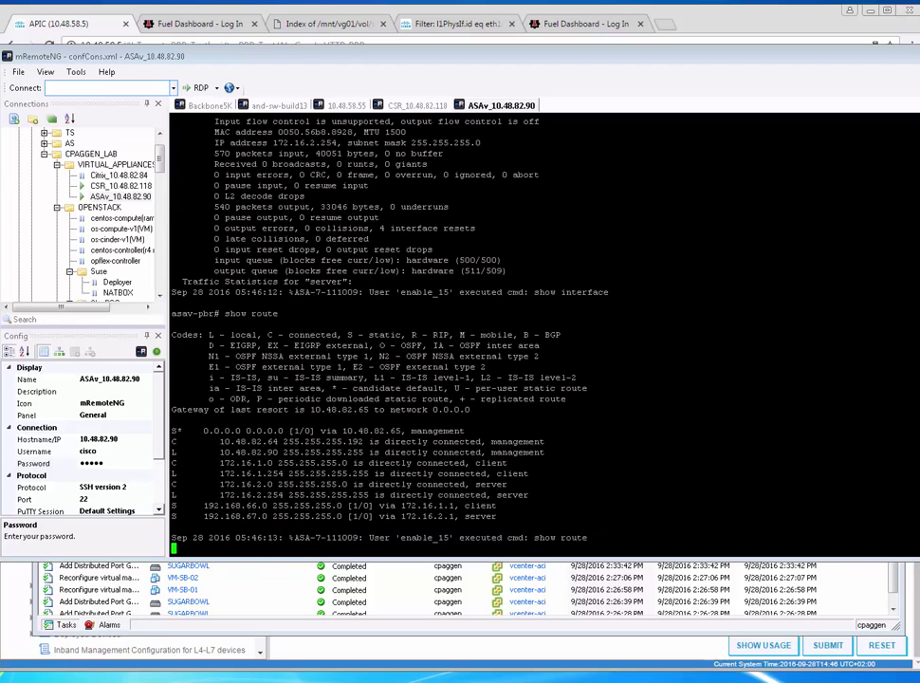
{"action": "left_click_drag", "start_coordinate": [200, 506], "coordinate": [534, 517]}
{"action": "left_click", "coordinate": [534, 517]}
Page through the ASAv running configuration with 'show run'
{"action": "key", "text": "Return"}
{"action": "key", "text": "Return"}
{"action": "type", "text": "show run"}
{"action": "key", "text": "Return"}
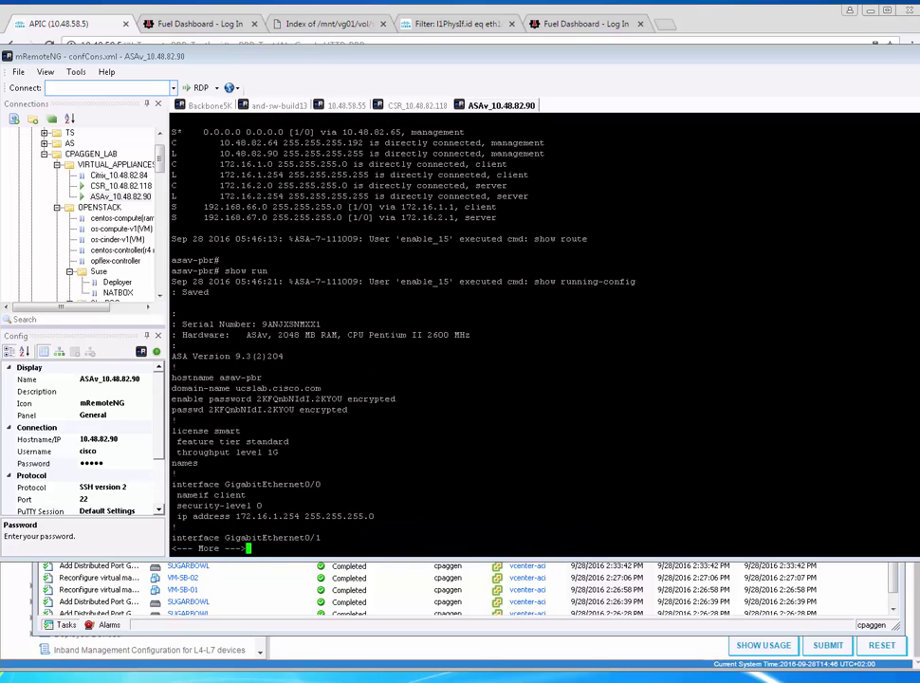
{"action": "key", "text": "space"}
{"action": "key", "text": "space"}
{"action": "key", "text": "space"}
{"action": "key", "text": "space"}
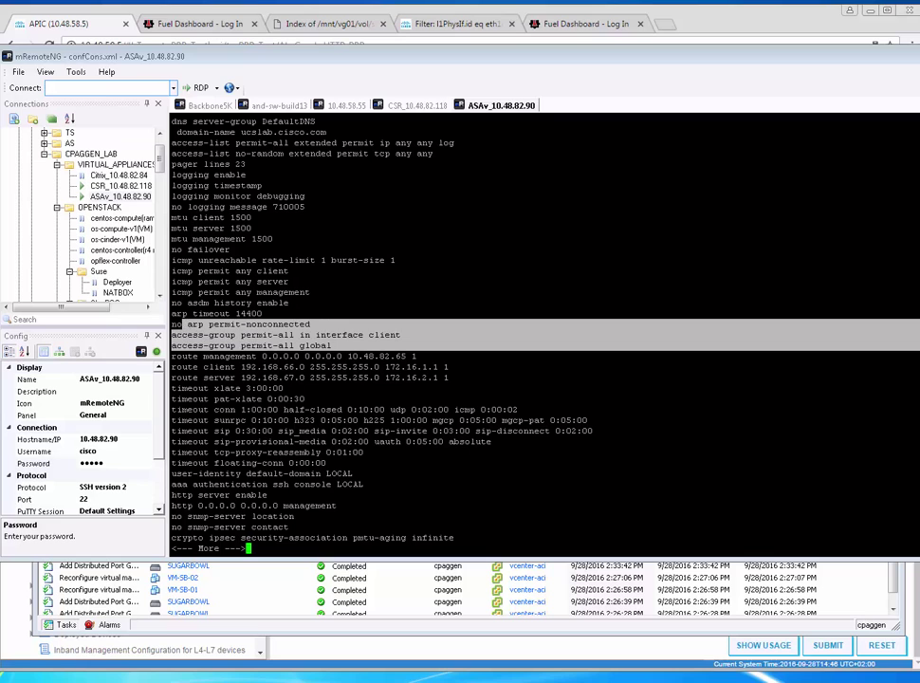
{"action": "key", "text": "space"}
{"action": "key", "text": "space"}
{"action": "key", "text": "space"}
{"action": "key", "text": "space"}
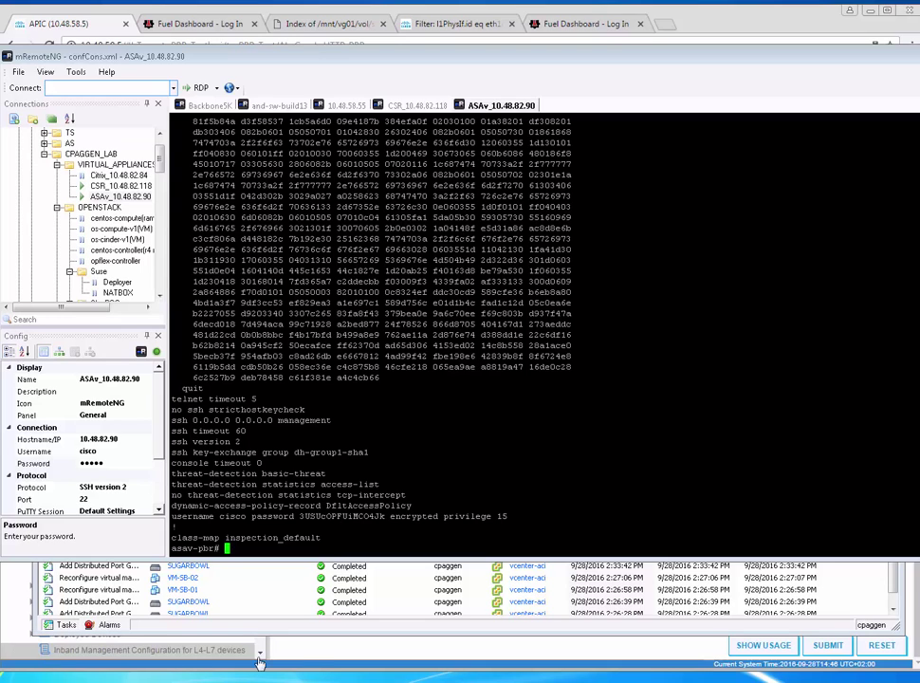
{"action": "left_click", "coordinate": [316, 669]}
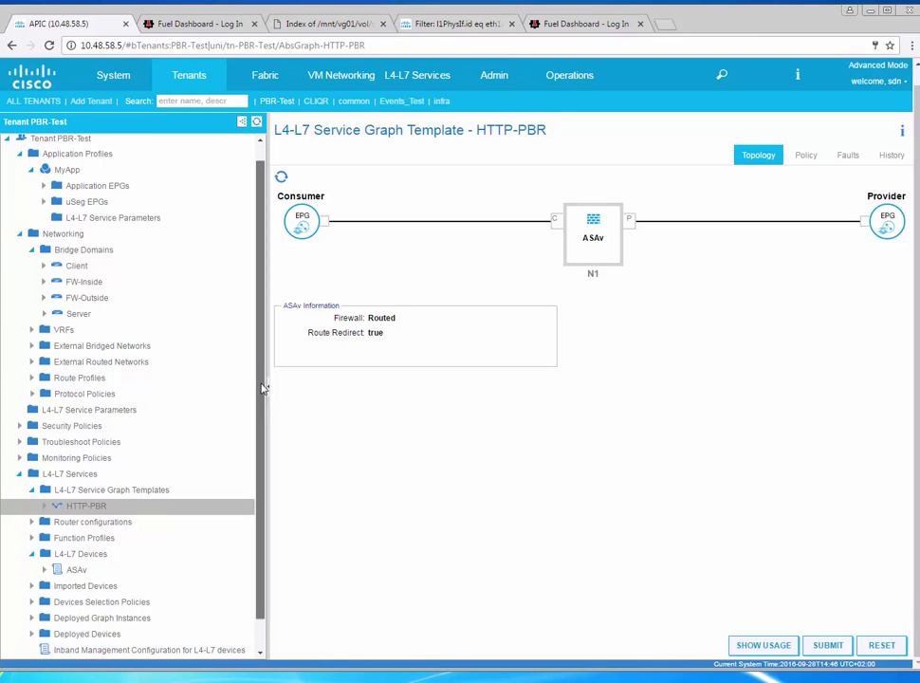
Review EPG Client's consumed contracts, the PBR-Test tenant dashboard and the topology slide
{"action": "scroll", "coordinate": [263, 402], "scroll_direction": "up", "scroll_amount": 1}
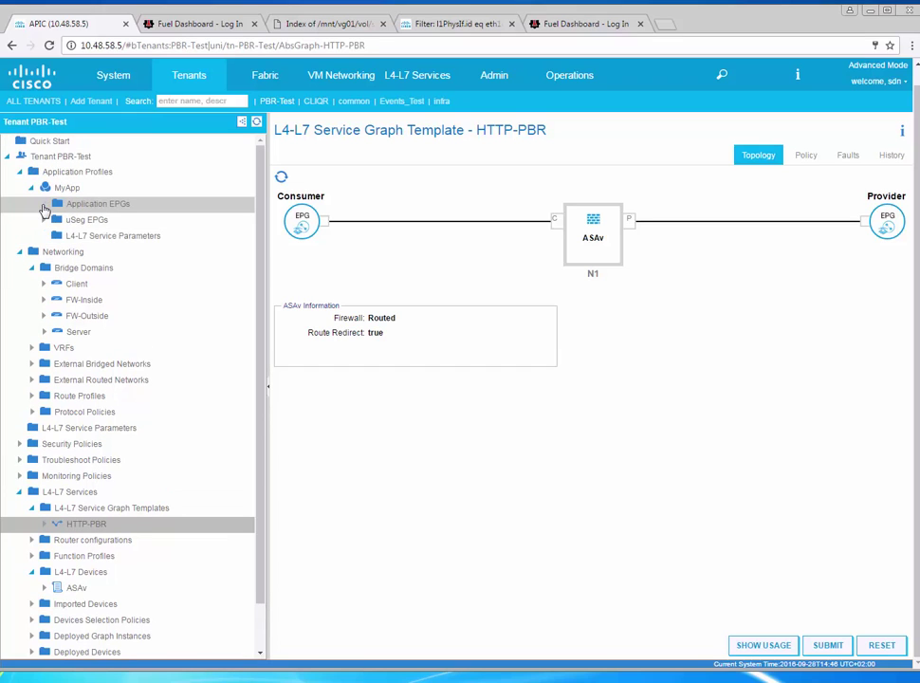
{"action": "left_click", "coordinate": [43, 204]}
{"action": "left_click", "coordinate": [57, 223]}
{"action": "left_click", "coordinate": [118, 301]}
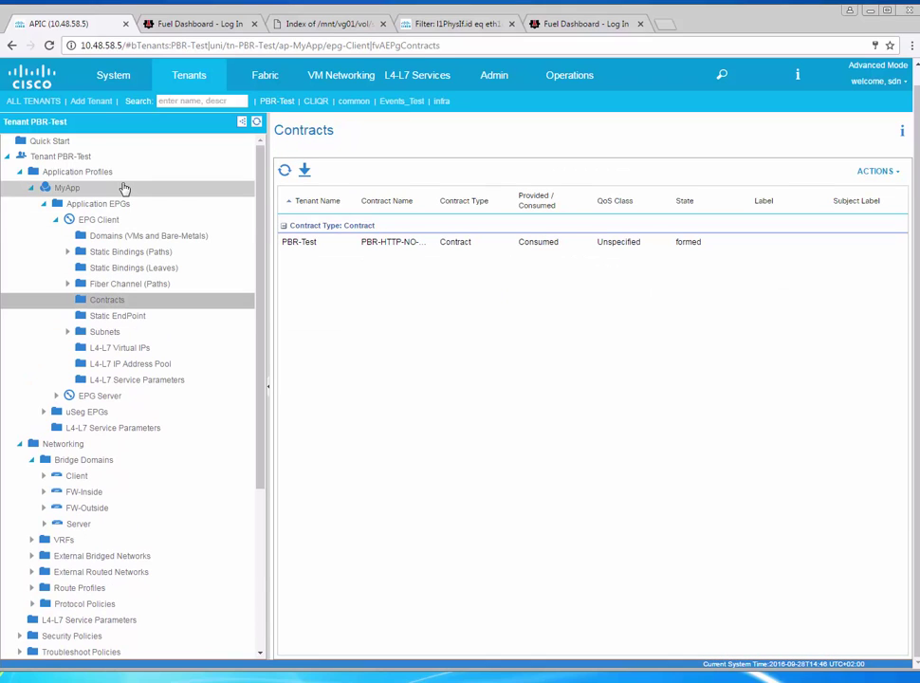
{"action": "left_click", "coordinate": [85, 158]}
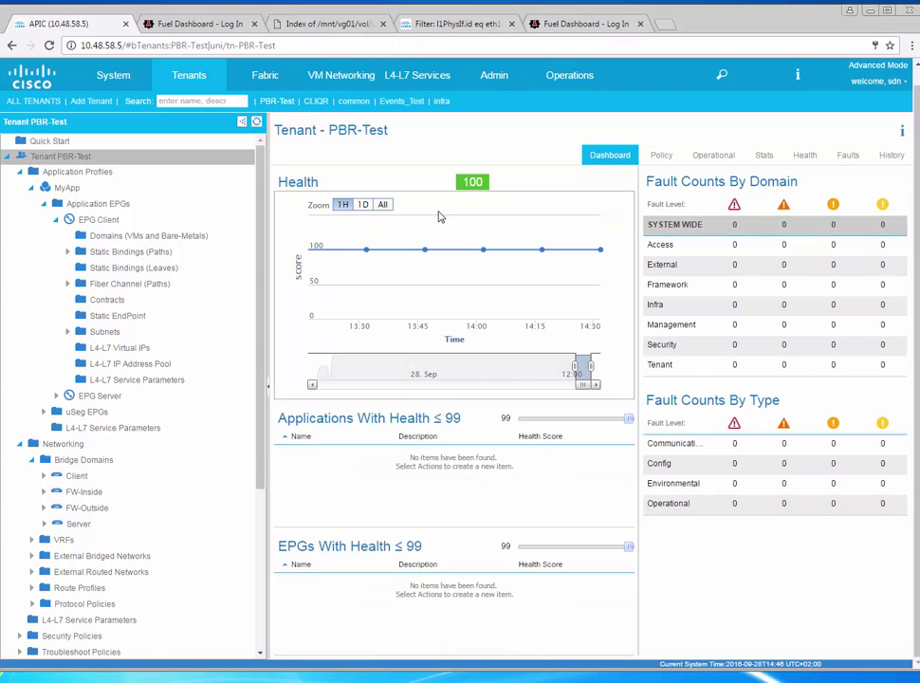
{"action": "scroll", "coordinate": [264, 612], "scroll_direction": "down", "scroll_amount": 1}
{"action": "scroll", "coordinate": [265, 612], "scroll_direction": "down", "scroll_amount": 3}
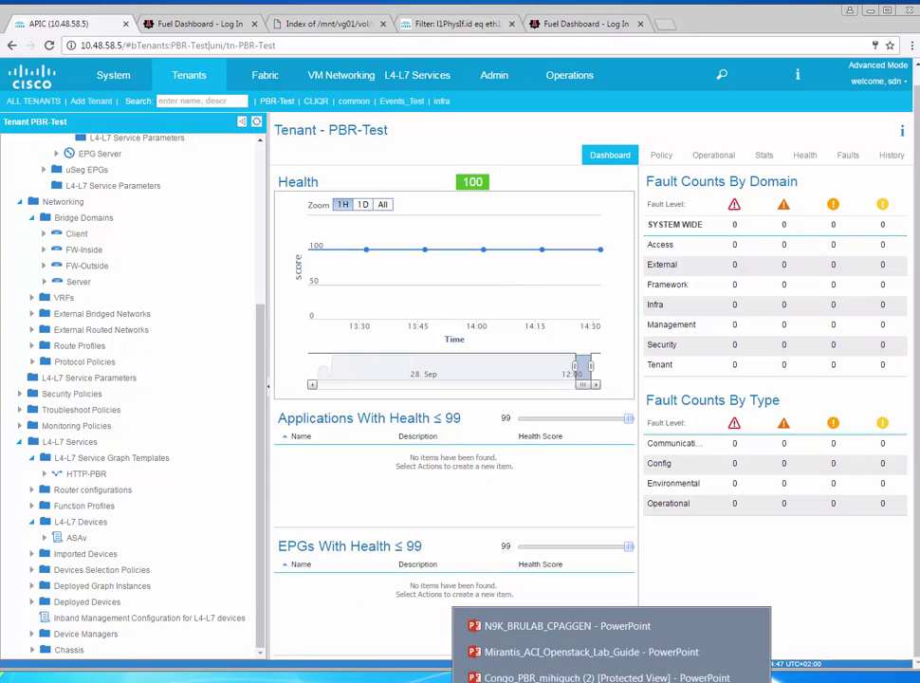
{"action": "left_click", "coordinate": [565, 669]}
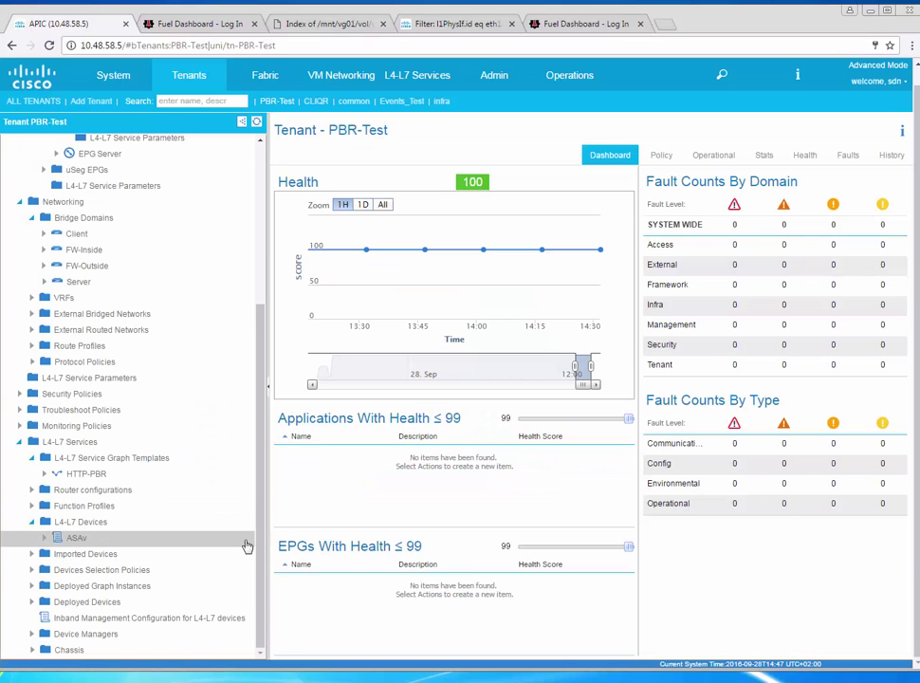
Collapse the other branches and open the PBR-HTTP-NO-SSH contract's existing Subject under Security Policies
{"action": "left_click", "coordinate": [21, 444]}
{"action": "left_click", "coordinate": [20, 409]}
{"action": "left_click", "coordinate": [20, 172]}
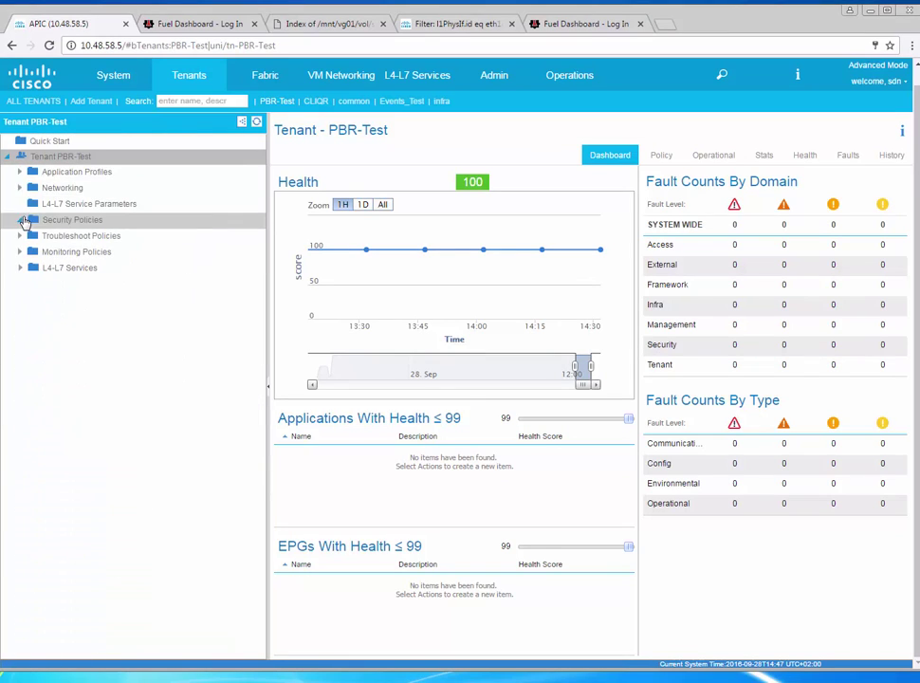
{"action": "left_click", "coordinate": [20, 219]}
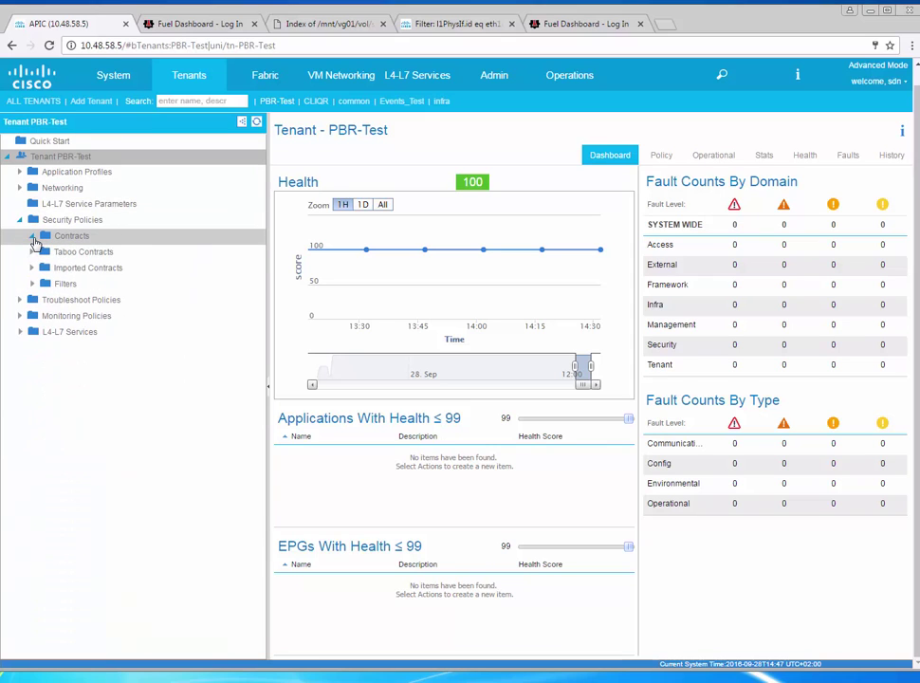
{"action": "left_click", "coordinate": [32, 235]}
{"action": "left_click", "coordinate": [42, 254]}
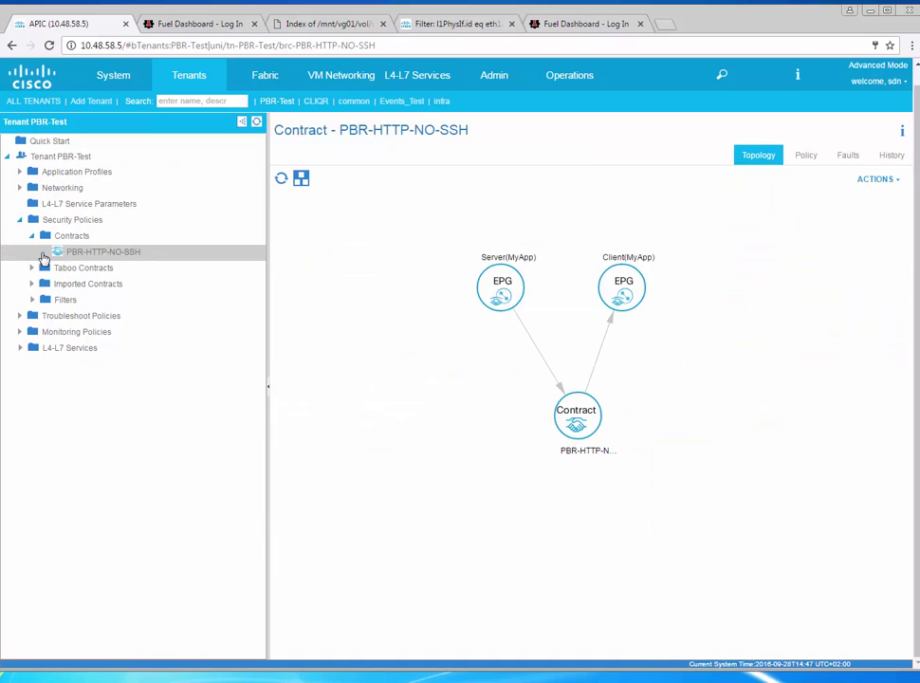
{"action": "left_click", "coordinate": [43, 253]}
{"action": "left_click", "coordinate": [95, 269]}
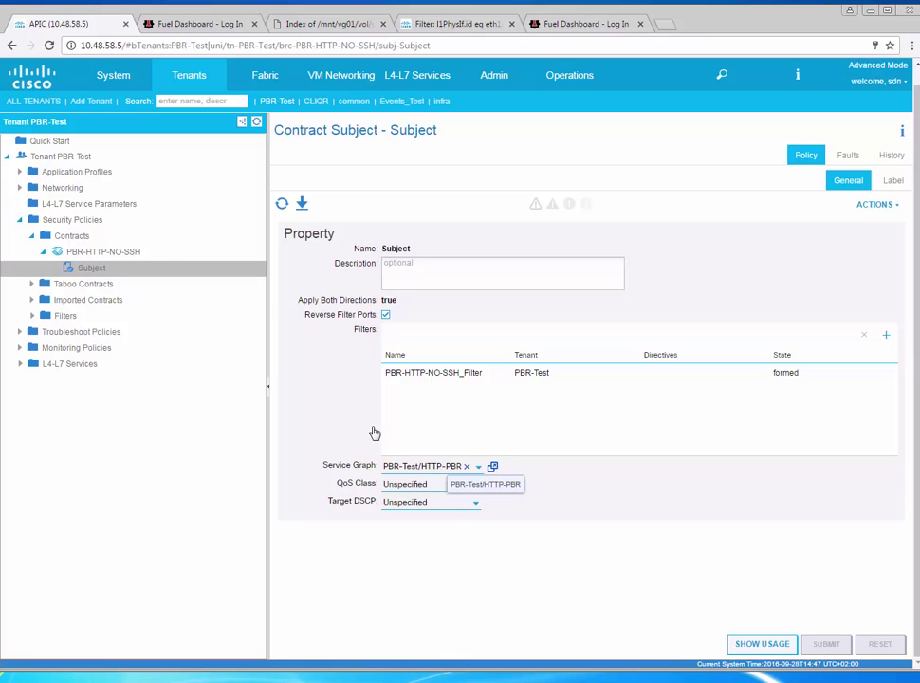
Start a new contract subject named SSH and add a filter row to it
{"action": "right_click", "coordinate": [129, 253]}
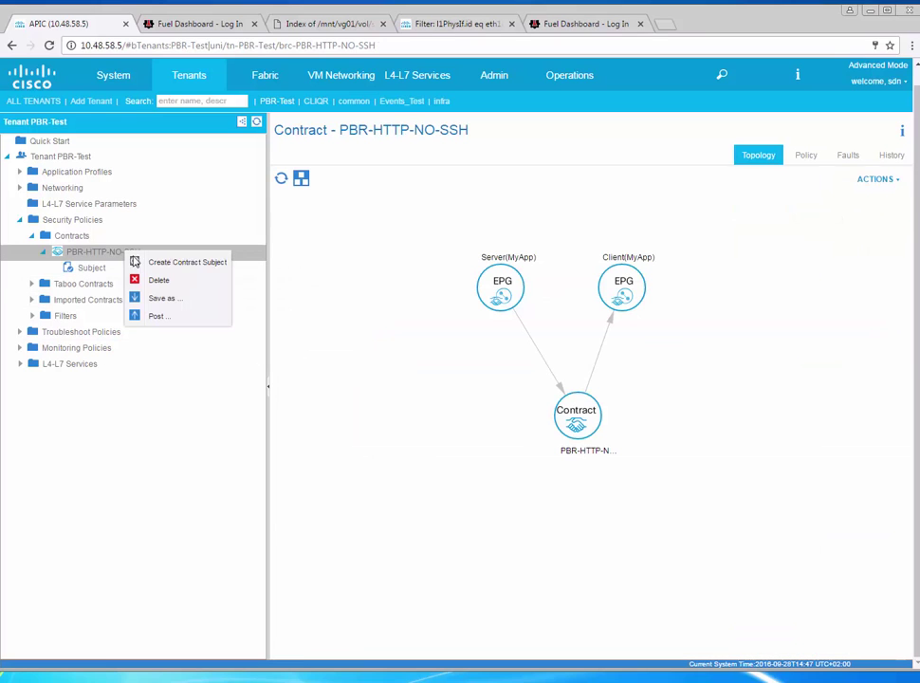
{"action": "left_click", "coordinate": [185, 266]}
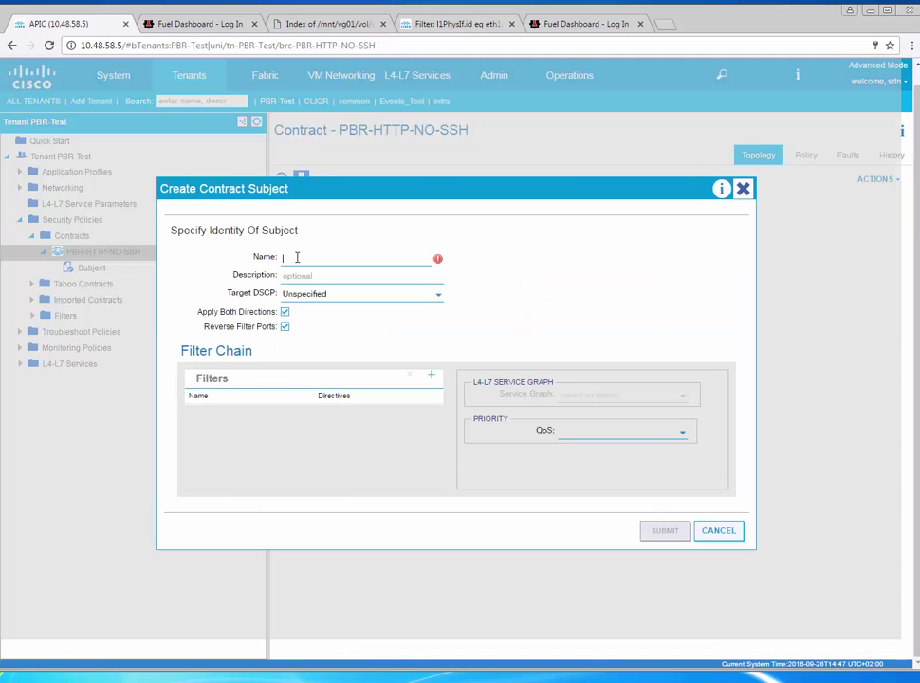
{"action": "type", "text": "SSH"}
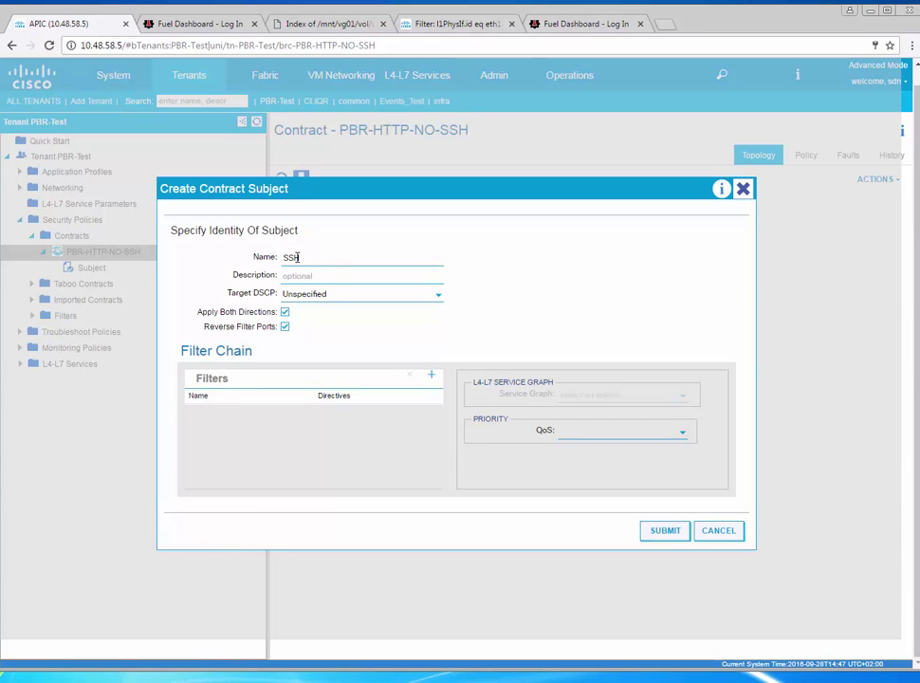
{"action": "left_click", "coordinate": [430, 375]}
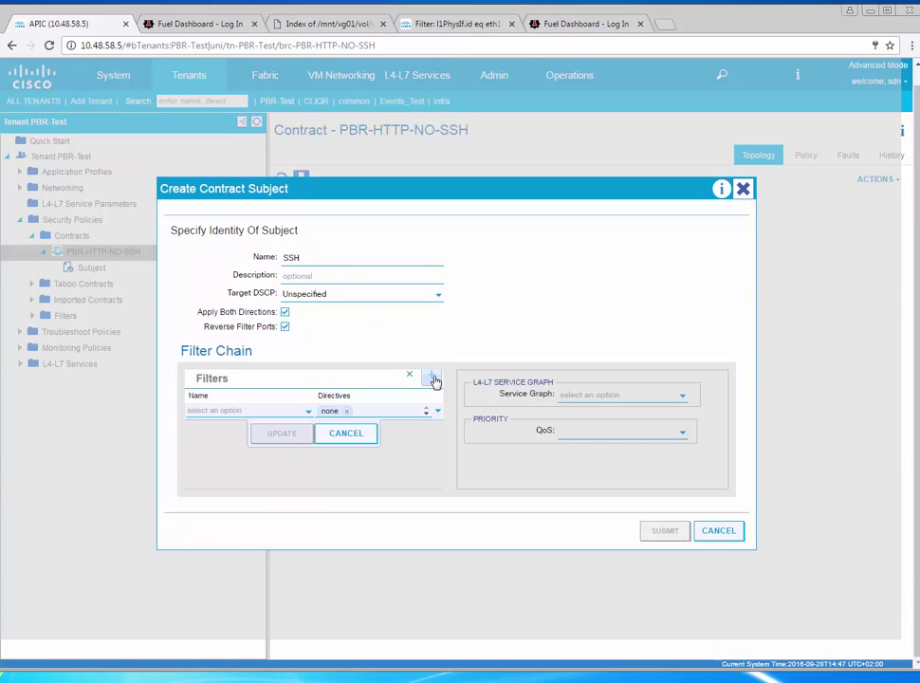
{"action": "left_click", "coordinate": [309, 412]}
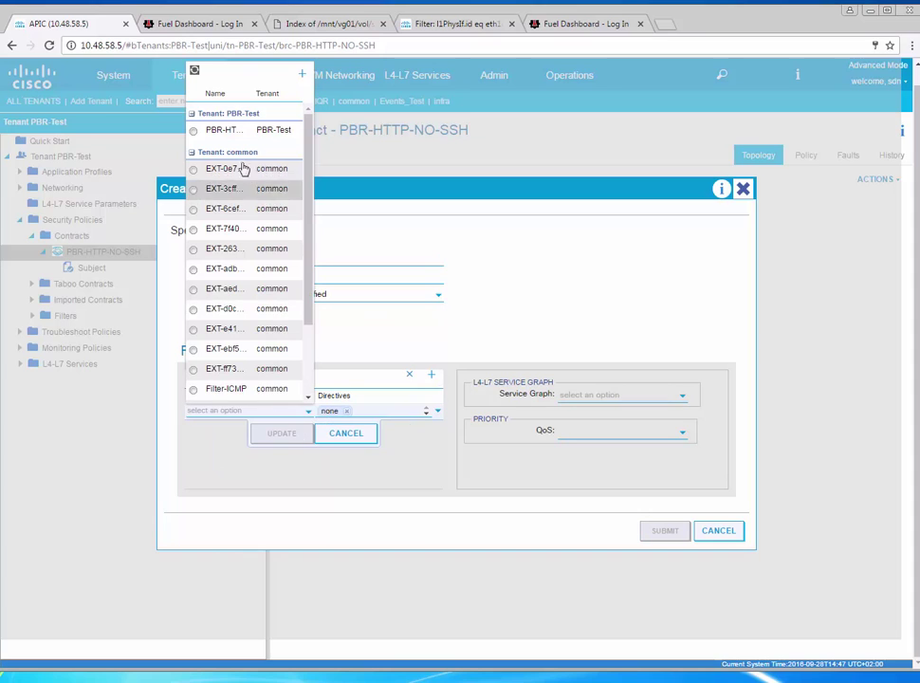
Create a filter SSH with an entry SSH using EtherType IP and protocol tcp
{"action": "left_click", "coordinate": [300, 74]}
{"action": "type", "text": "SSH"}
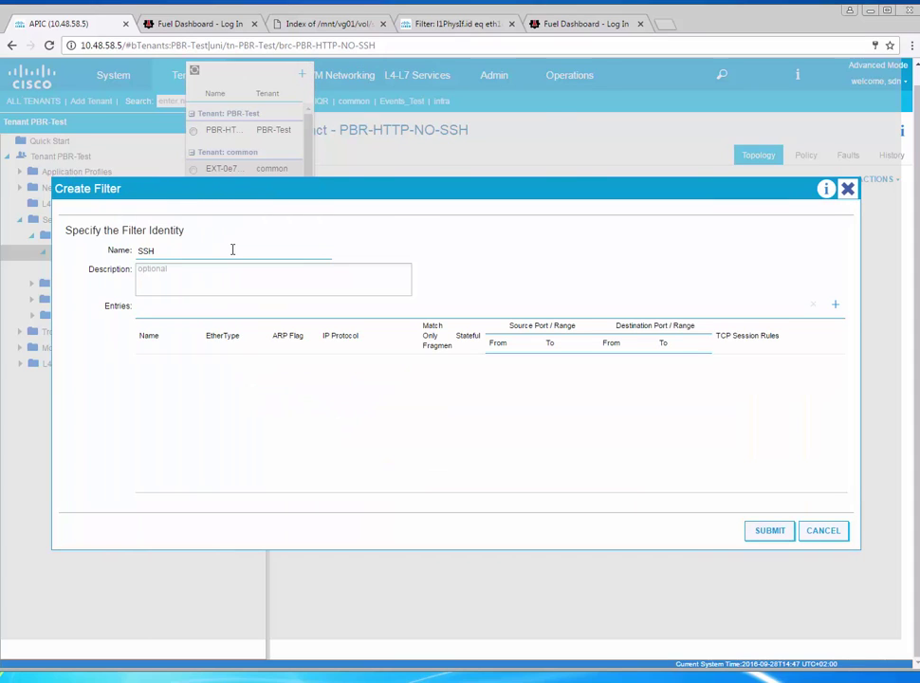
{"action": "left_click", "coordinate": [835, 306]}
{"action": "type", "text": "SSH"}
{"action": "left_click", "coordinate": [256, 365]}
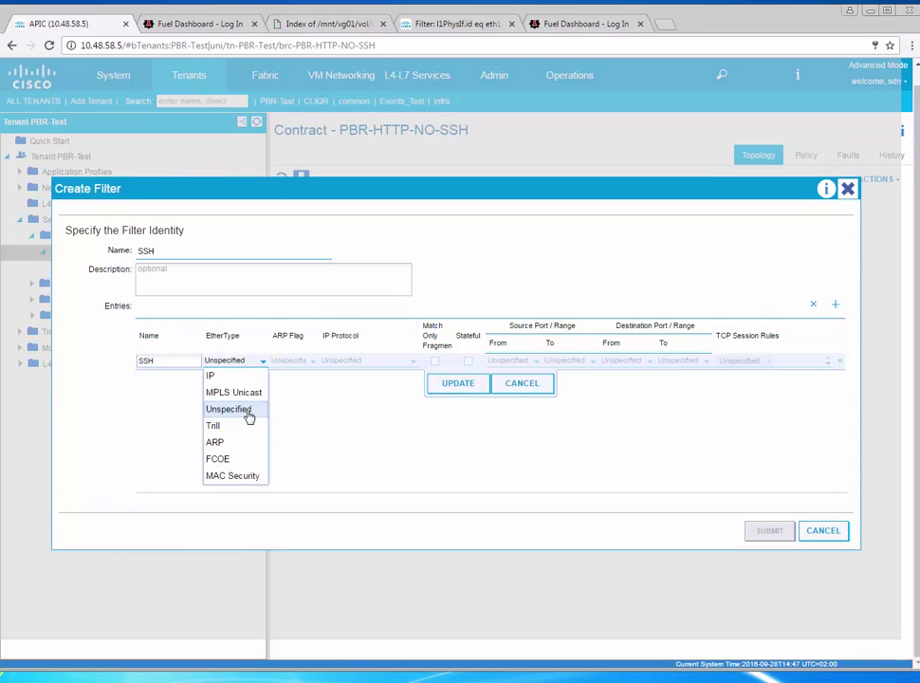
{"action": "left_click", "coordinate": [213, 376]}
{"action": "left_click", "coordinate": [415, 364]}
{"action": "left_click", "coordinate": [362, 526]}
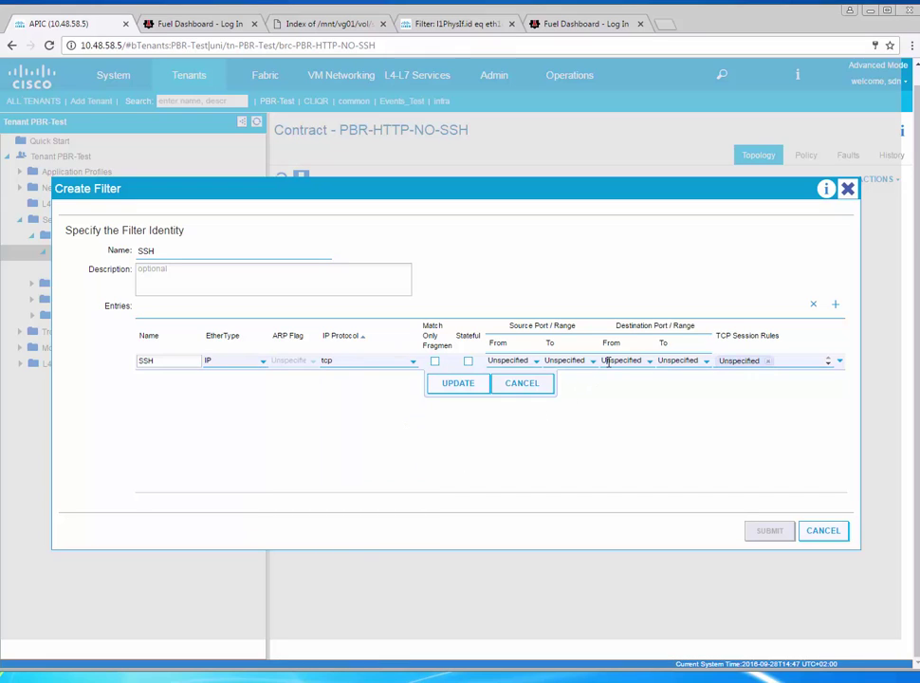
Set the entry's destination port range to 22–22, save the filter, and create the SSH subject
{"action": "left_click", "coordinate": [608, 362]}
{"action": "type", "text": "22"}
{"action": "key", "text": "Tab"}
{"action": "type", "text": "22"}
{"action": "left_click", "coordinate": [451, 383]}
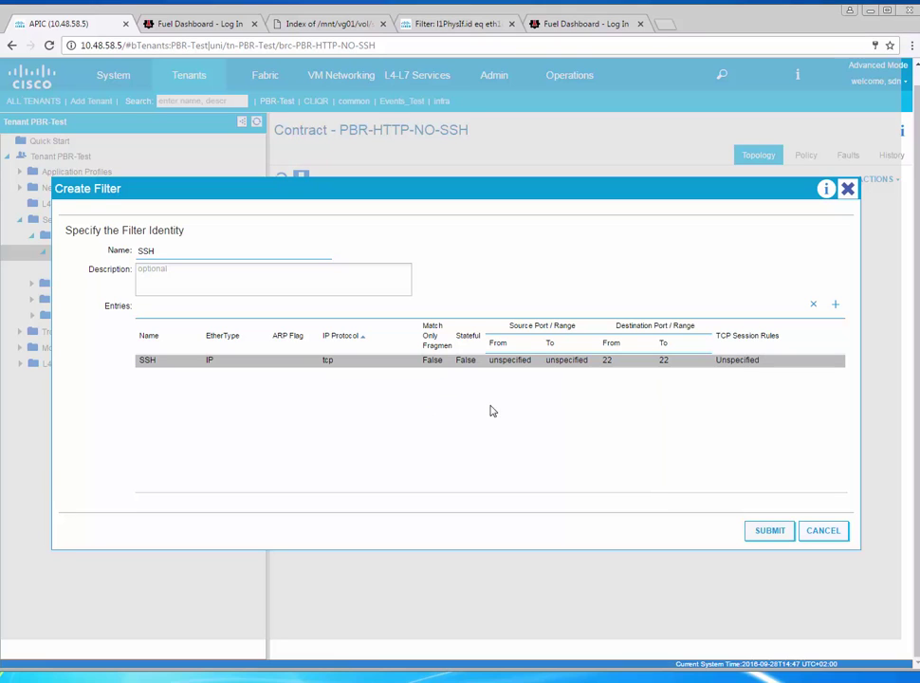
{"action": "left_click", "coordinate": [760, 537]}
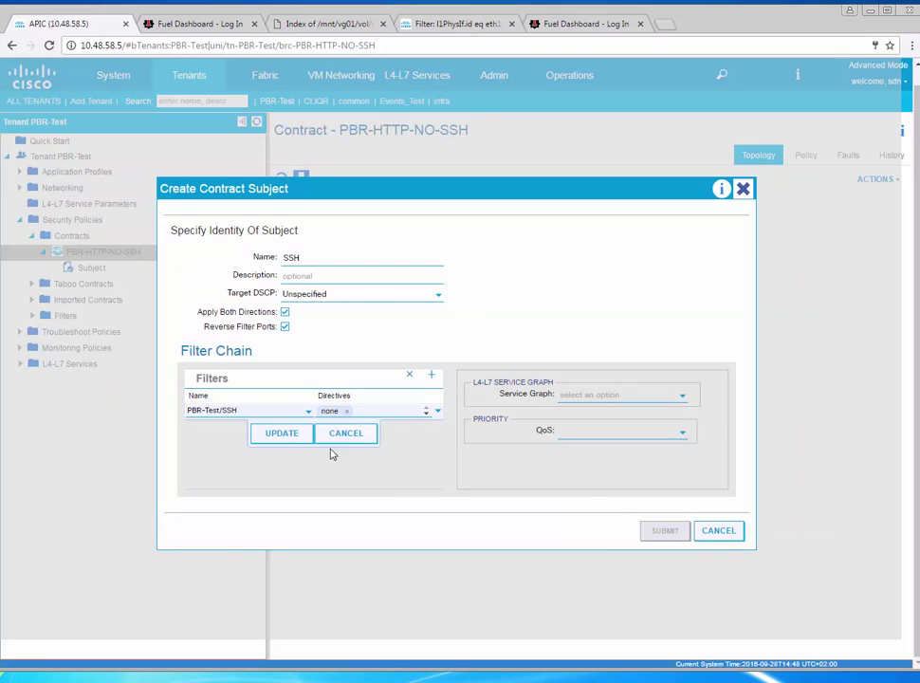
{"action": "left_click", "coordinate": [285, 434]}
{"action": "left_click", "coordinate": [646, 532]}
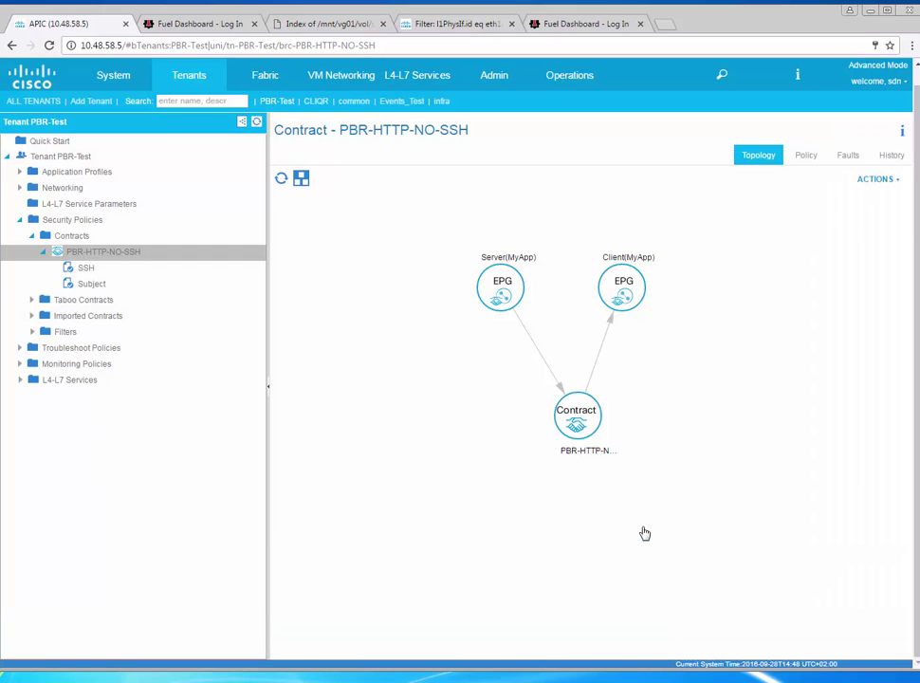
Compare the SSH subject with the original Subject's service graph, then open the MyApp topology
{"action": "left_click", "coordinate": [96, 274]}
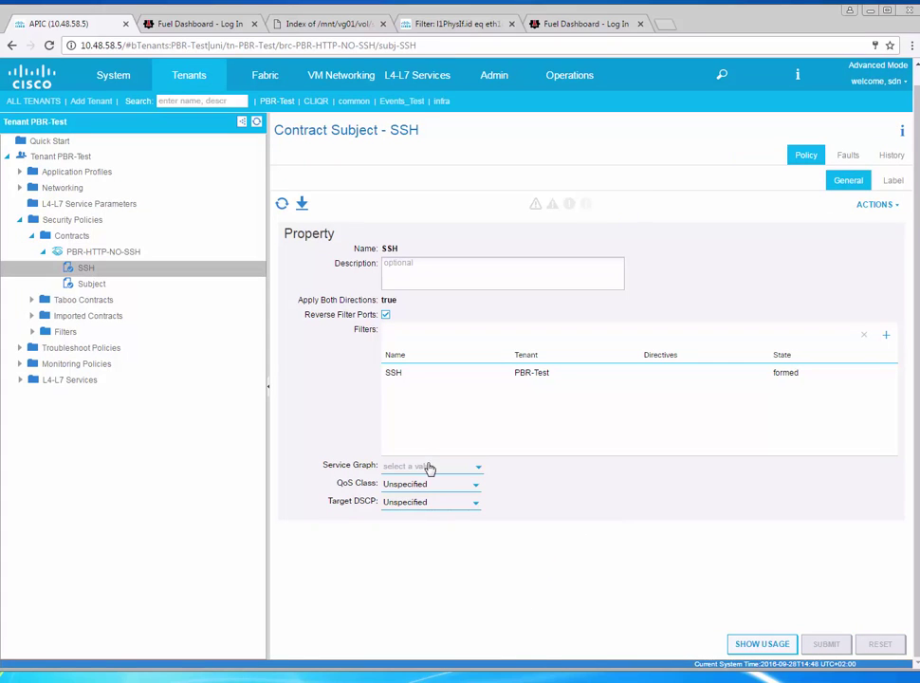
{"action": "left_click", "coordinate": [94, 284]}
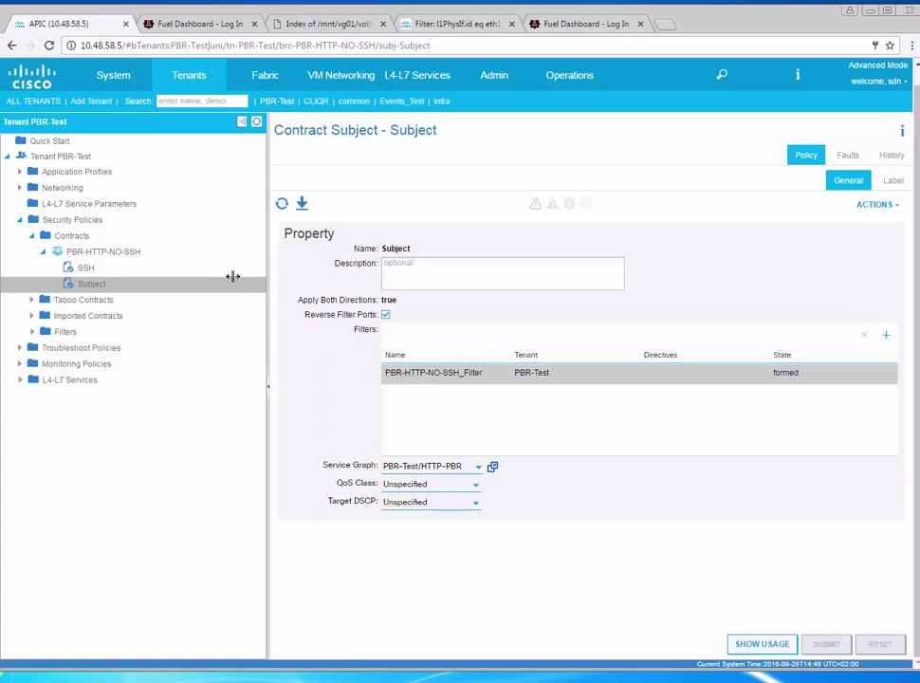
{"action": "left_click", "coordinate": [20, 174]}
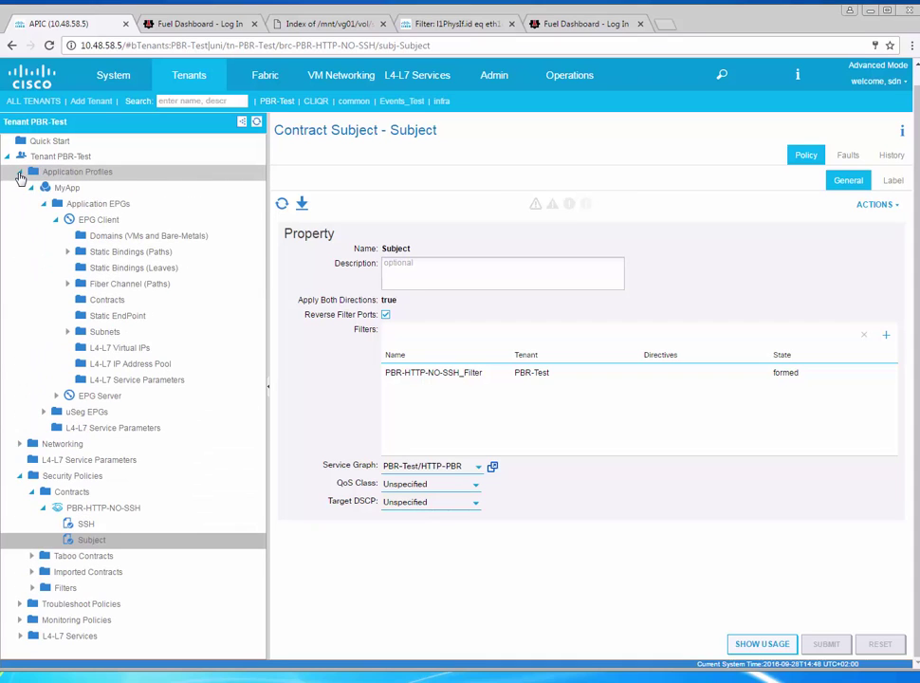
{"action": "left_click", "coordinate": [72, 191]}
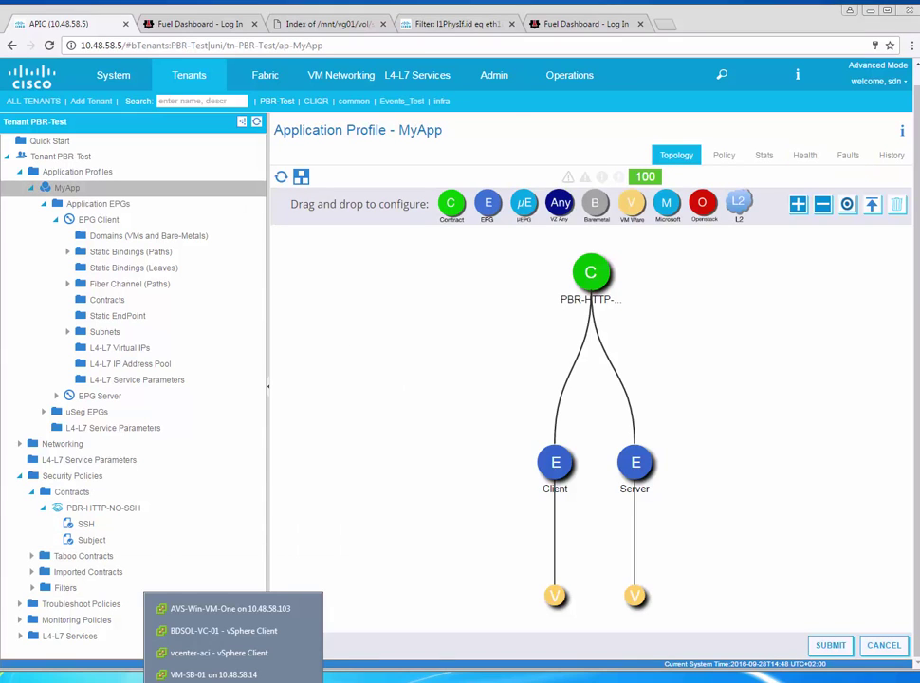
Unlock the VM-SB-01 and VM-SB-02 console sessions with the login password
{"action": "left_click", "coordinate": [213, 674]}
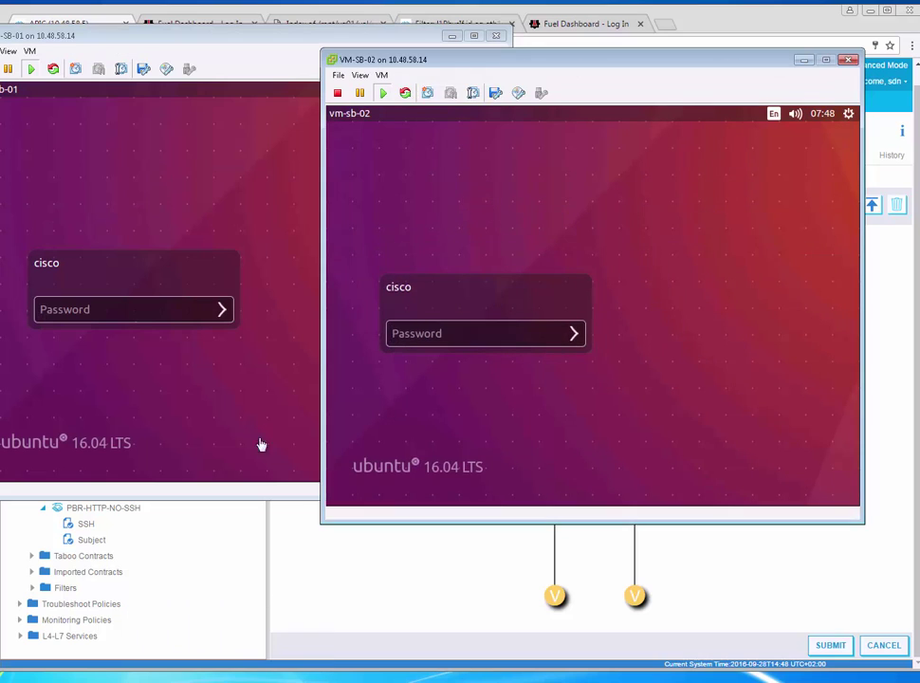
{"action": "left_click", "coordinate": [189, 318]}
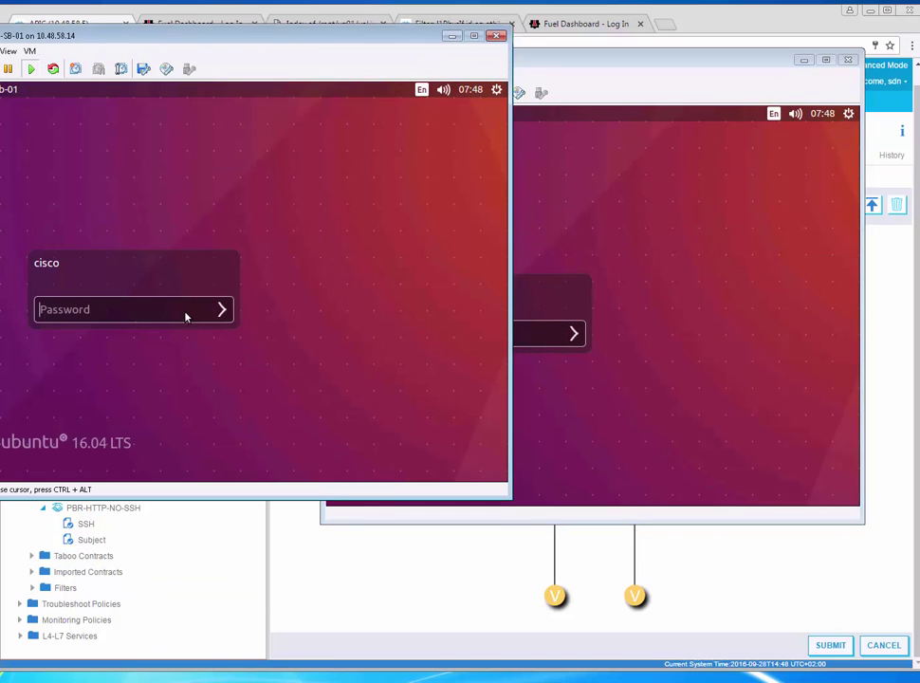
{"action": "type", "text": "cisco"}
{"action": "key", "text": "Return"}
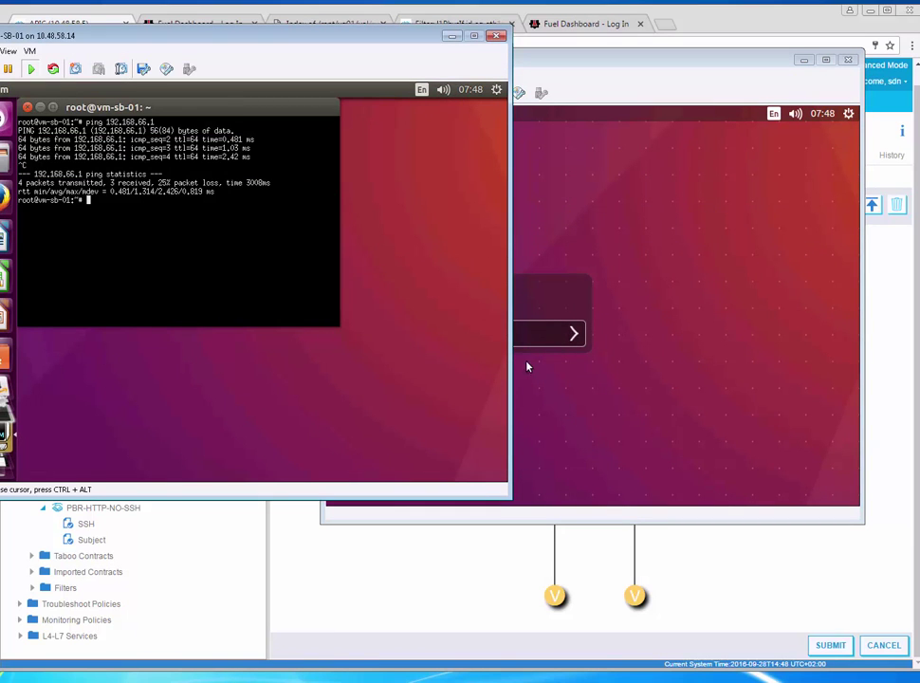
{"action": "left_click", "coordinate": [555, 340]}
{"action": "type", "text": "cisco"}
{"action": "key", "text": "Return"}
SSH from VM-SB-01 into the server at 192.168.67.100 and log in
{"action": "left_click", "coordinate": [234, 277]}
{"action": "type", "text": "ssh -l cisco 192.168"}
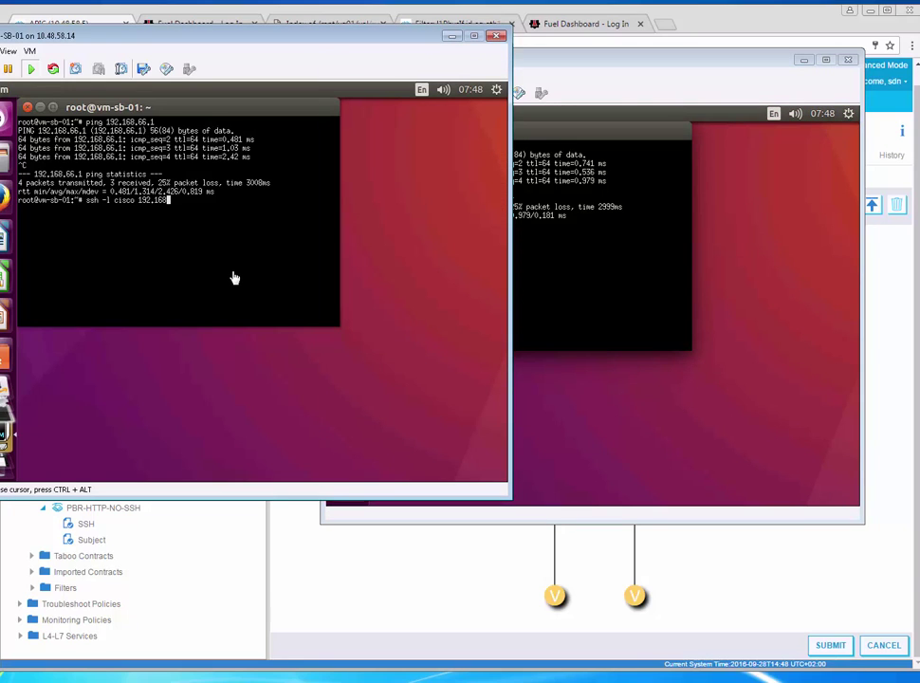
{"action": "type", "text": ".67.100"}
{"action": "key", "text": "Return"}
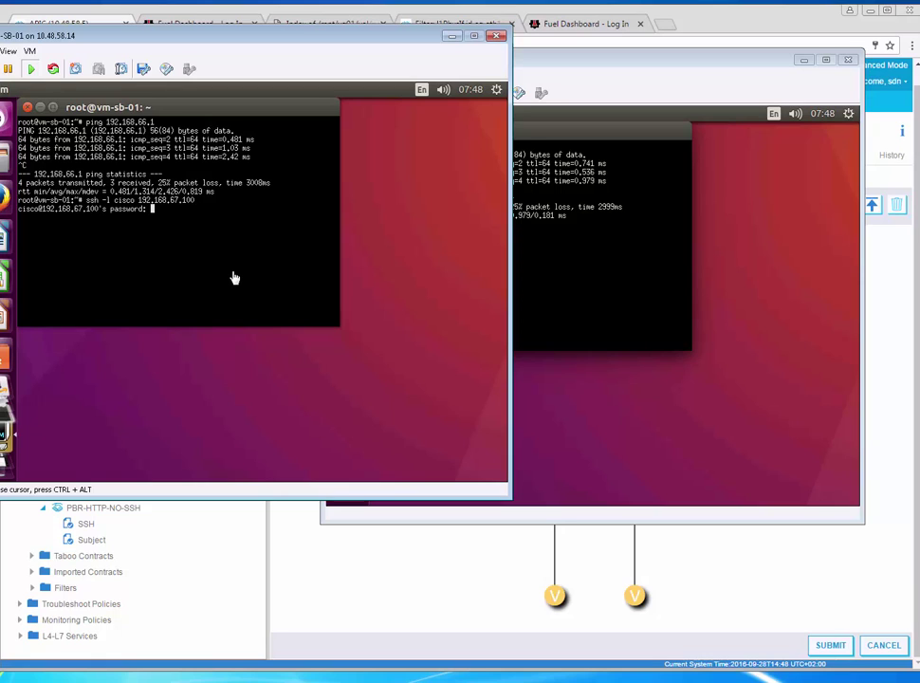
{"action": "key", "text": "Return"}
{"action": "key", "text": "Return"}
{"action": "key", "text": "Return"}
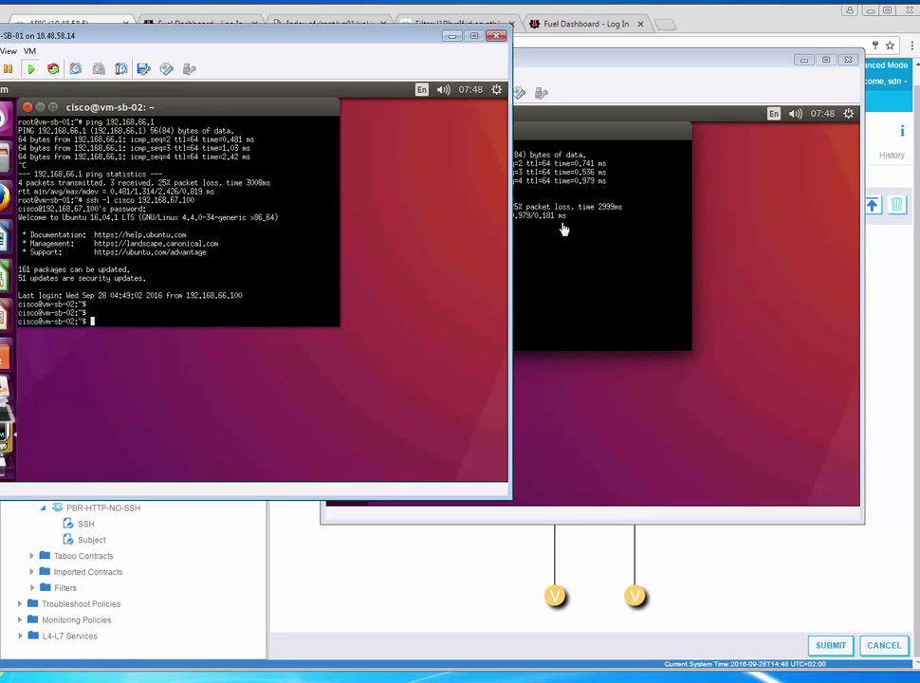
On the ASAv, try 'ter mon' and list current connections with 'show conn'
{"action": "left_click", "coordinate": [181, 667]}
{"action": "key", "text": "Return"}
{"action": "key", "text": "Return"}
{"action": "key", "text": "Return"}
{"action": "type", "text": "ter mon"}
{"action": "key", "text": "Return"}
{"action": "key", "text": "Return"}
{"action": "key", "text": "Return"}
{"action": "type", "text": "show conn"}
{"action": "key", "text": "Return"}
{"action": "key", "text": "Return"}
{"action": "key", "text": "Return"}
{"action": "key", "text": "Return"}
{"action": "key", "text": "Return"}
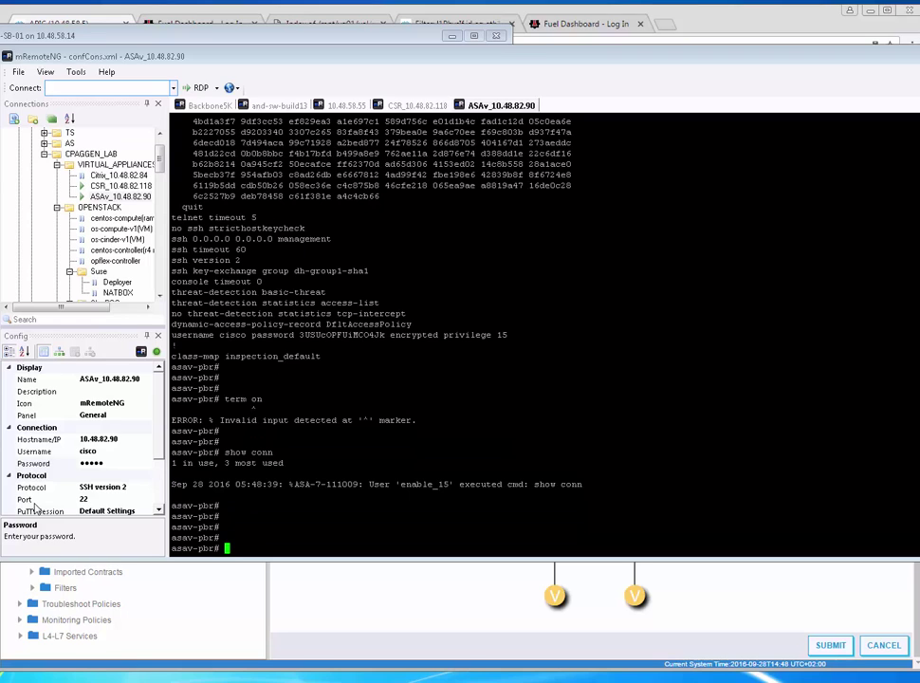
{"action": "key", "text": "alt+Tab"}
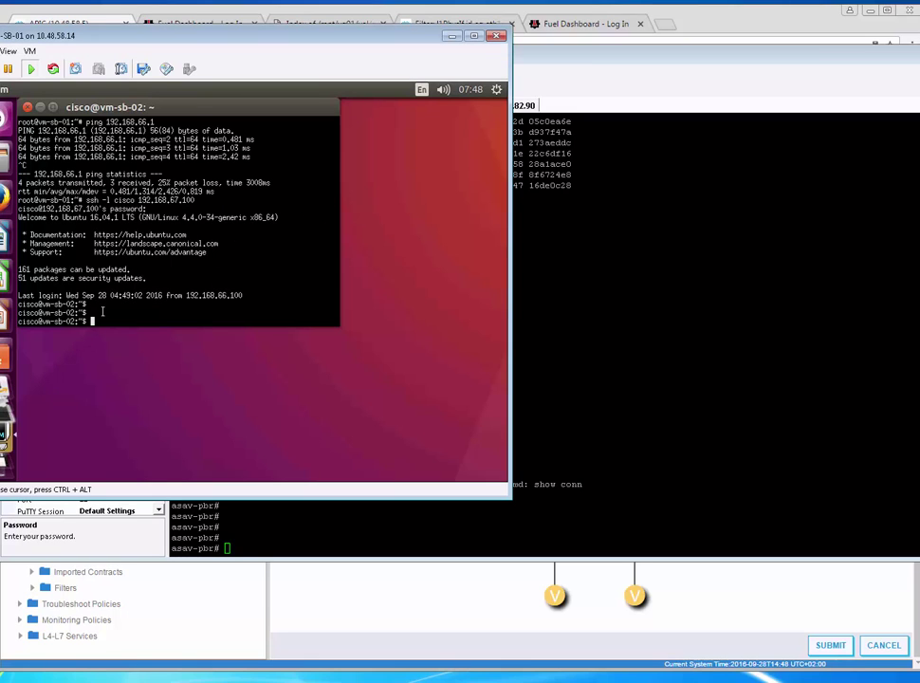
{"action": "type", "text": "exit"}
{"action": "key", "text": "Return"}
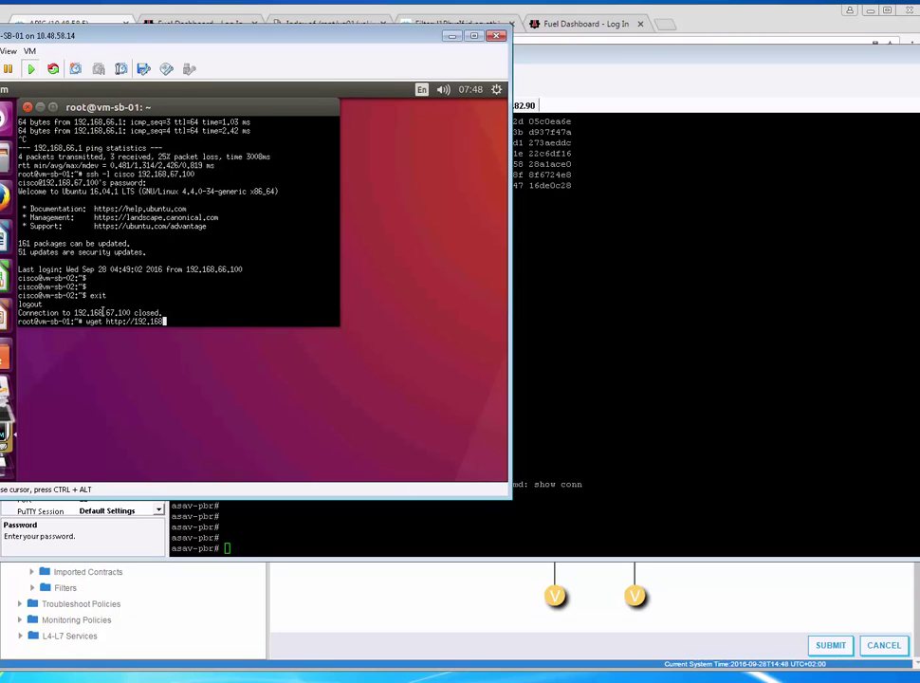
{"action": "type", "text": "wget http://192.168.67.100"}
{"action": "key", "text": "Return"}
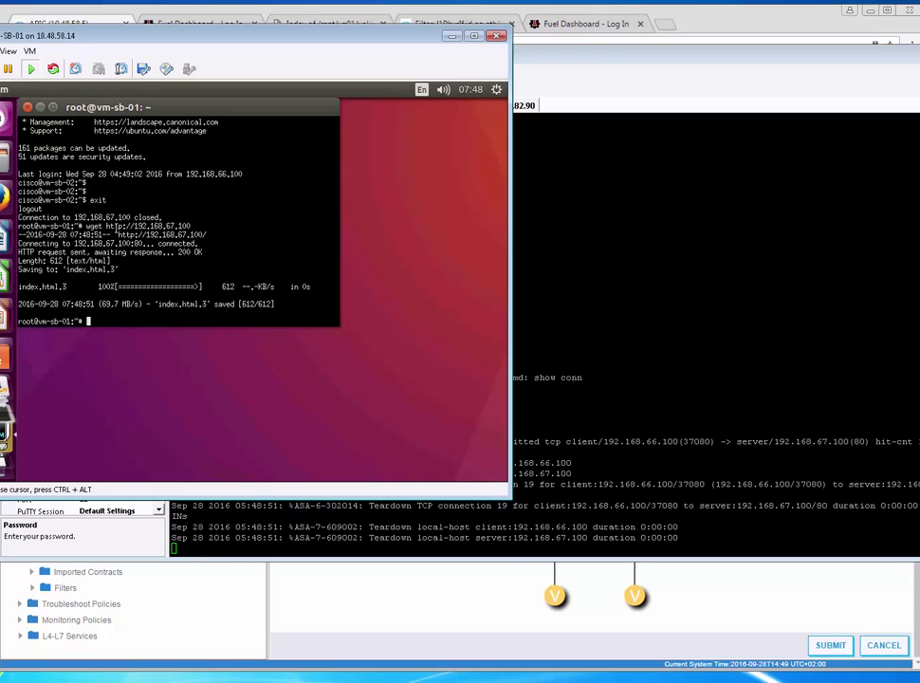
{"action": "left_click", "coordinate": [517, 355]}
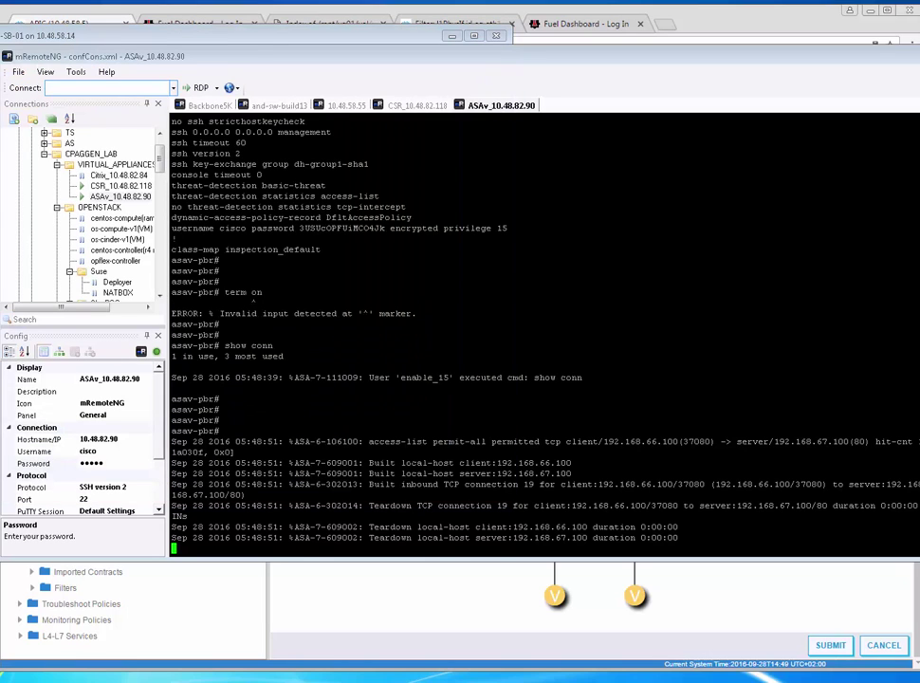